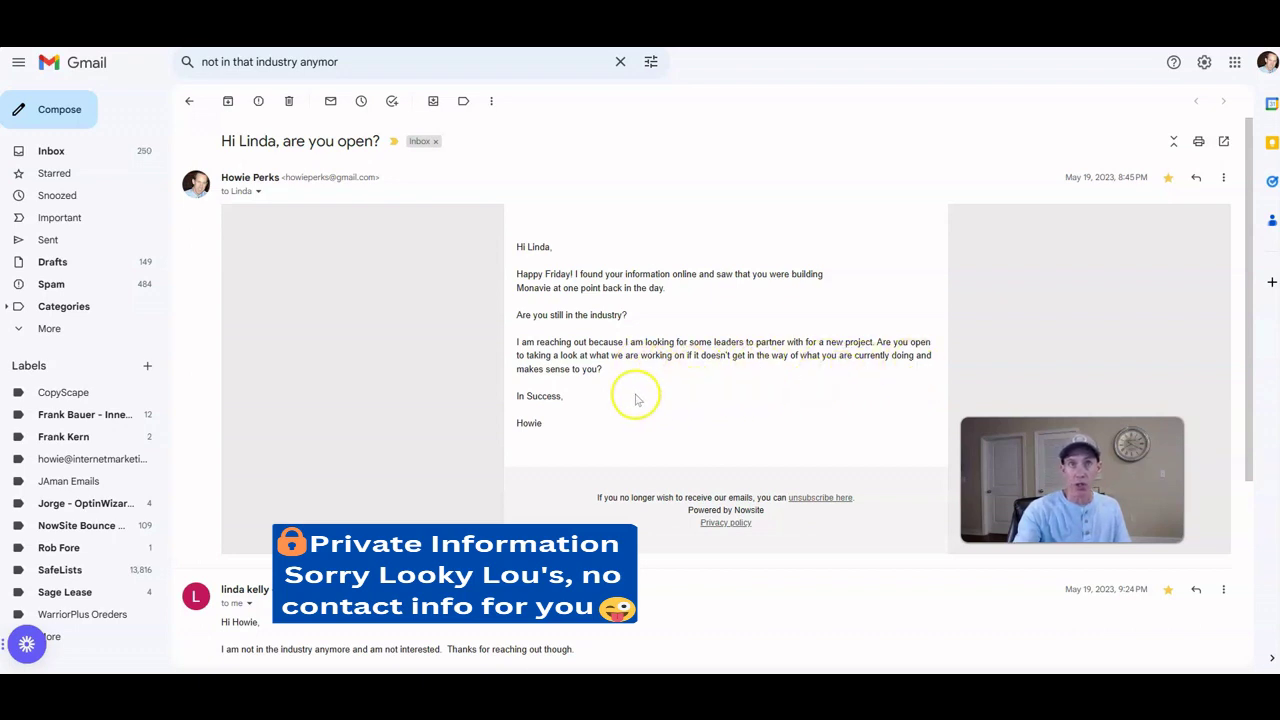
- Read through the sent outreach email and the reply thread below it
scroll(700, 400, down, 3)
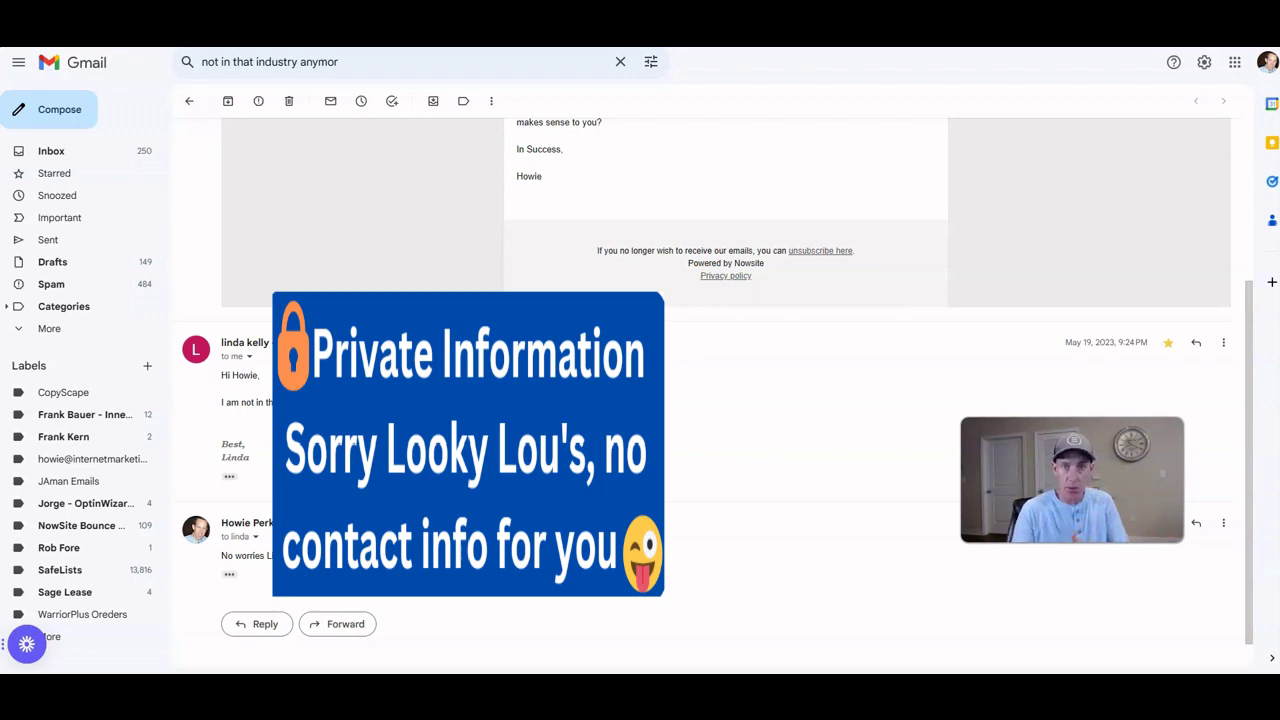
scroll(466, 296, up, 3)
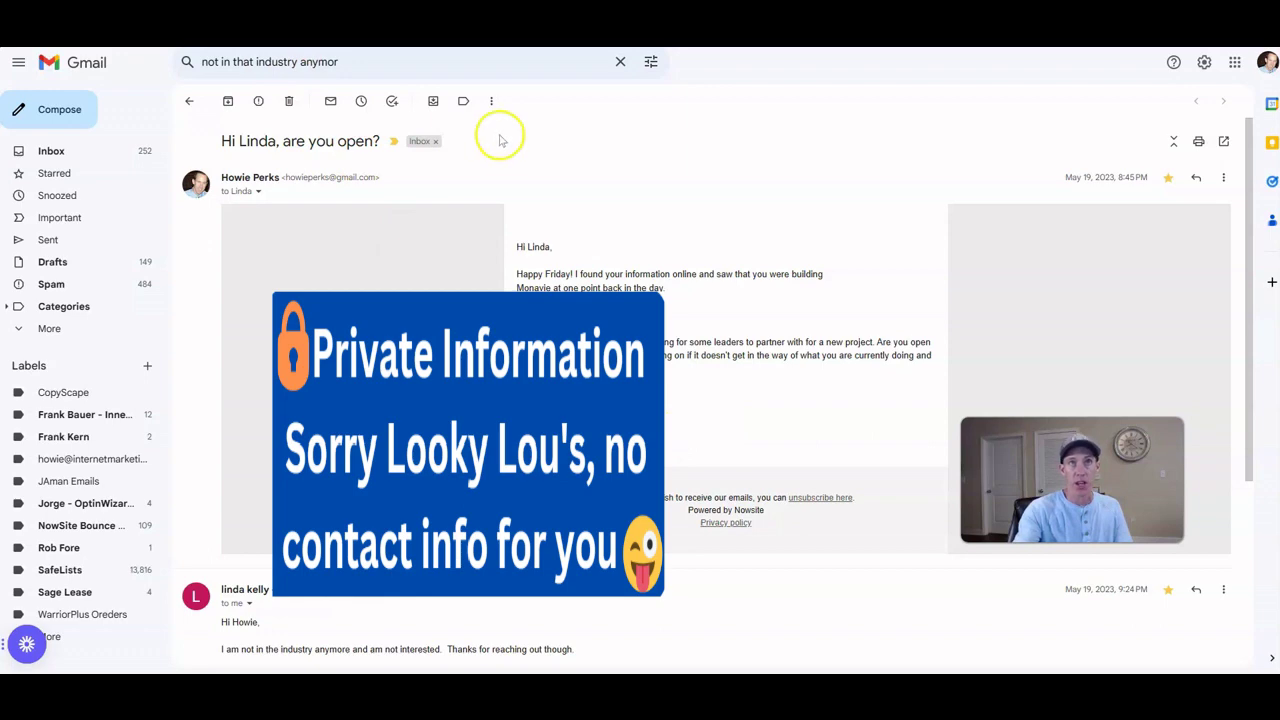
scroll(660, 330, down, 3)
scroll(700, 380, up, 3)
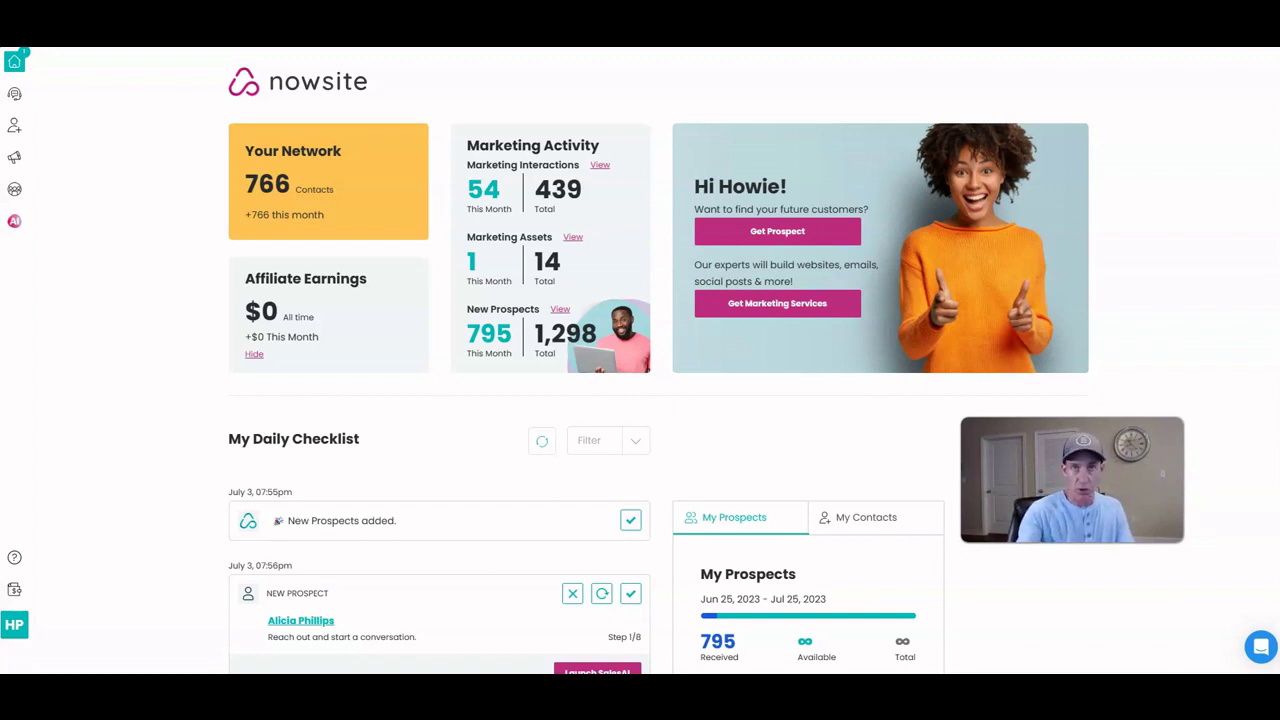
- Switch to the Nowsite dashboard and open the prospect search criteria for editing
mouse_move(238, 202)
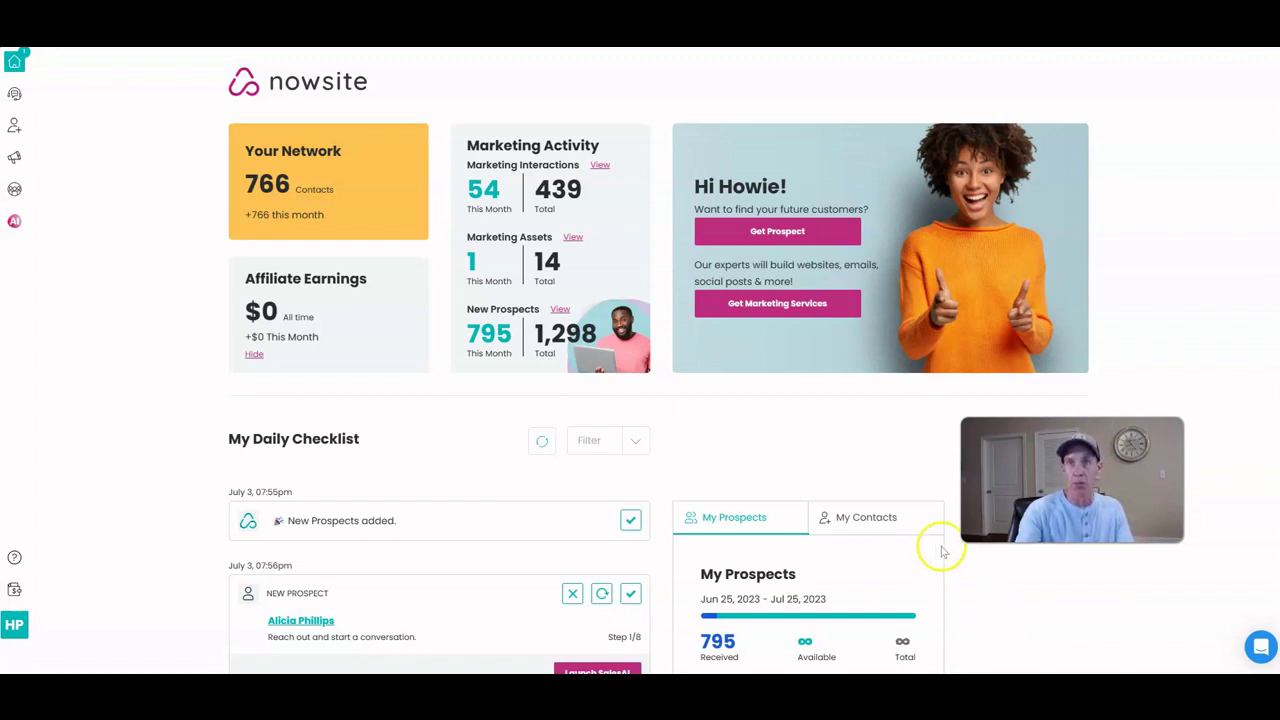
scroll(771, 450, down, 3)
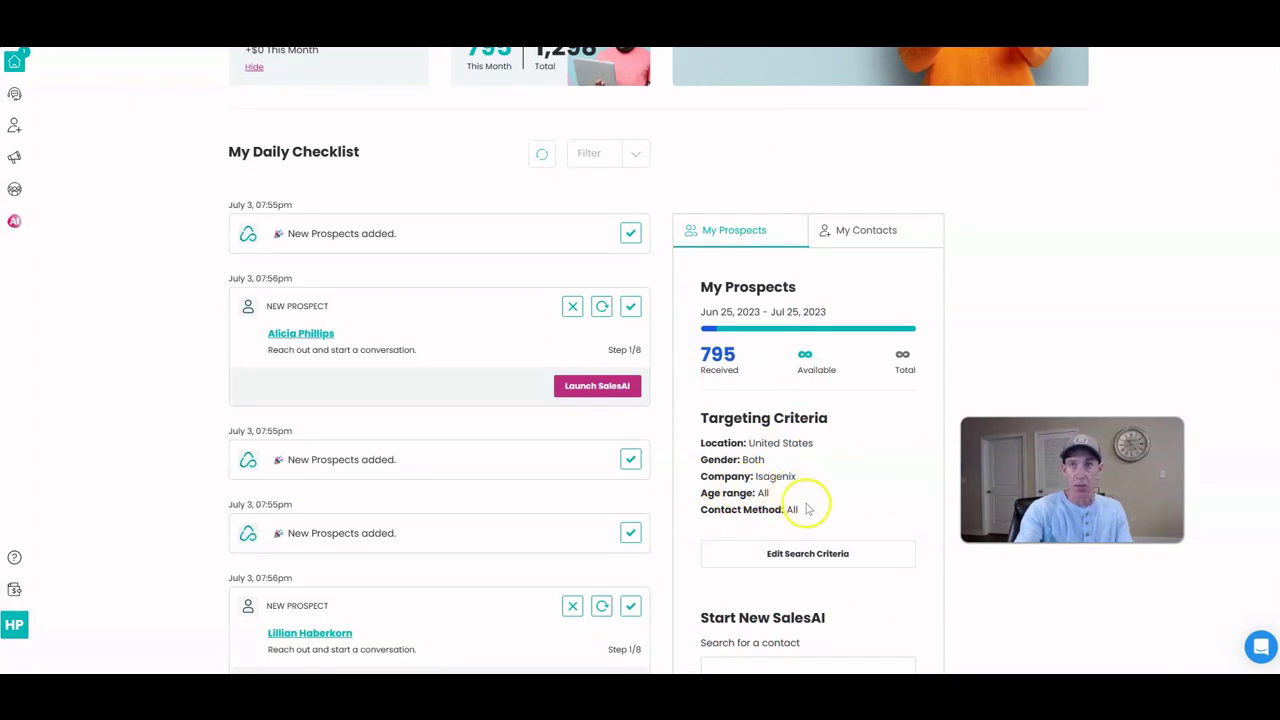
click(808, 556)
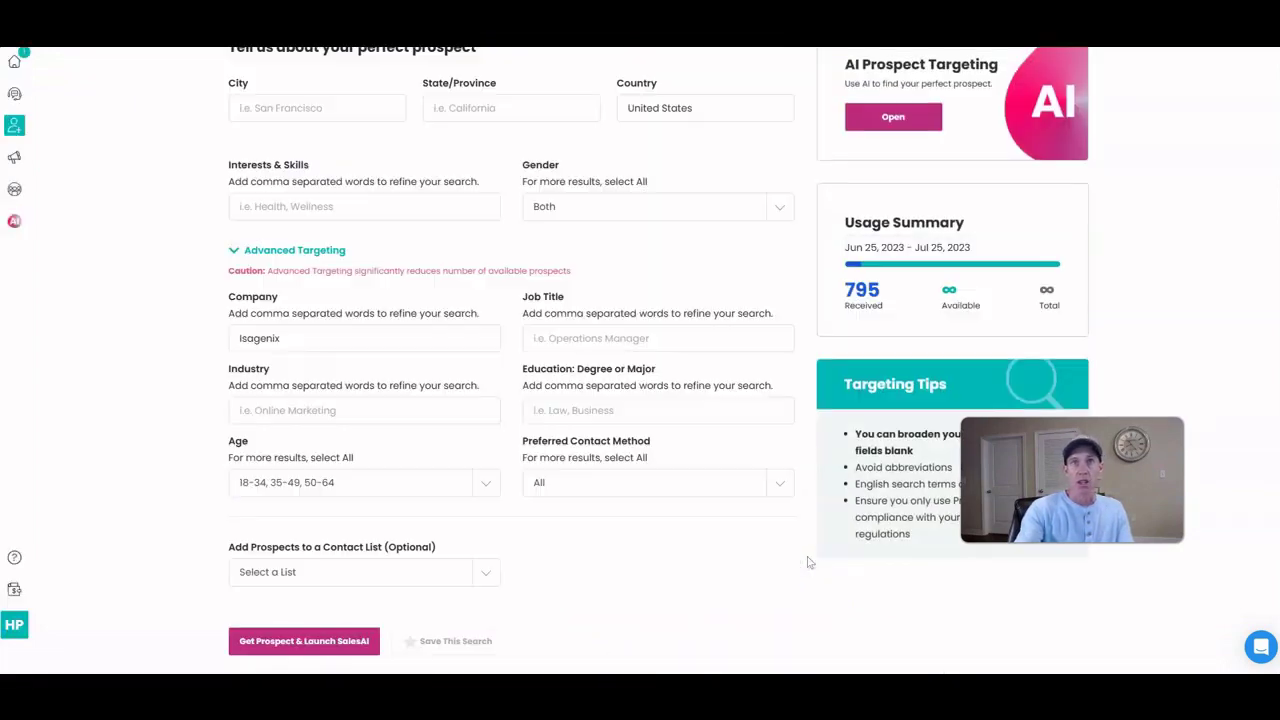
- Review the prospect targeting fields, including location, interests, gender, company, industry, age and preferred contact method
scroll(804, 447, up, 5)
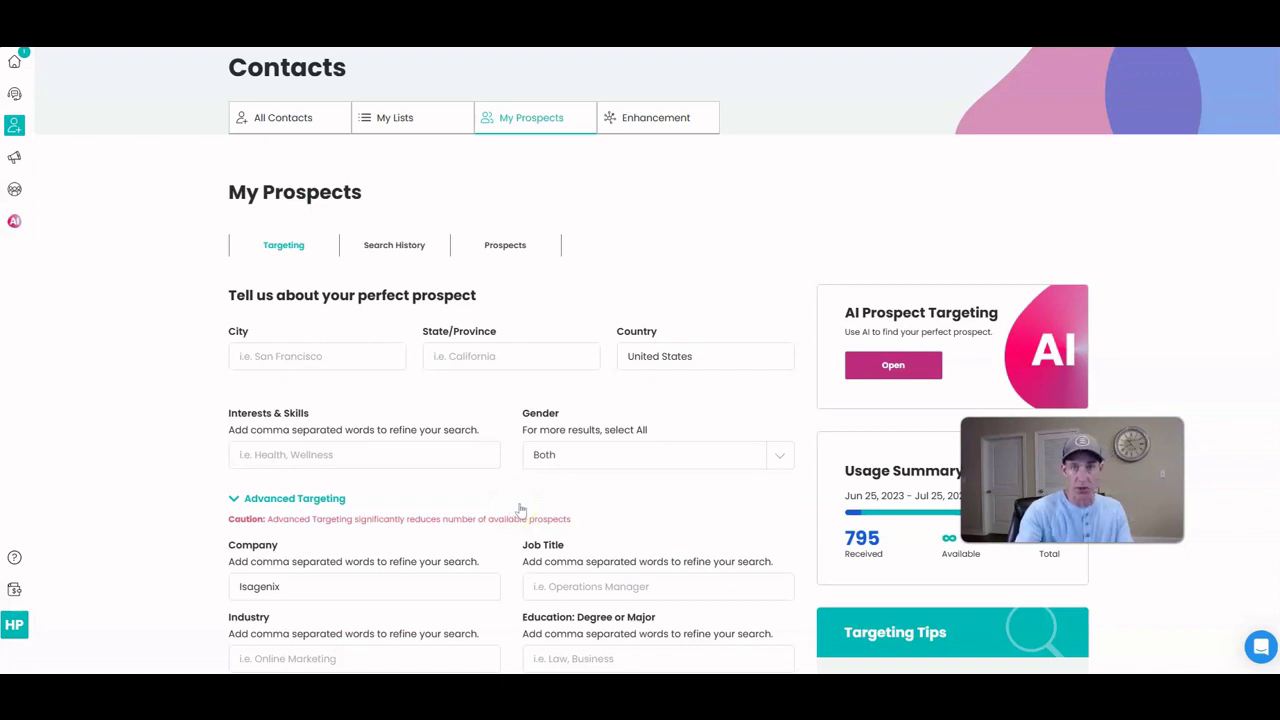
click(271, 456)
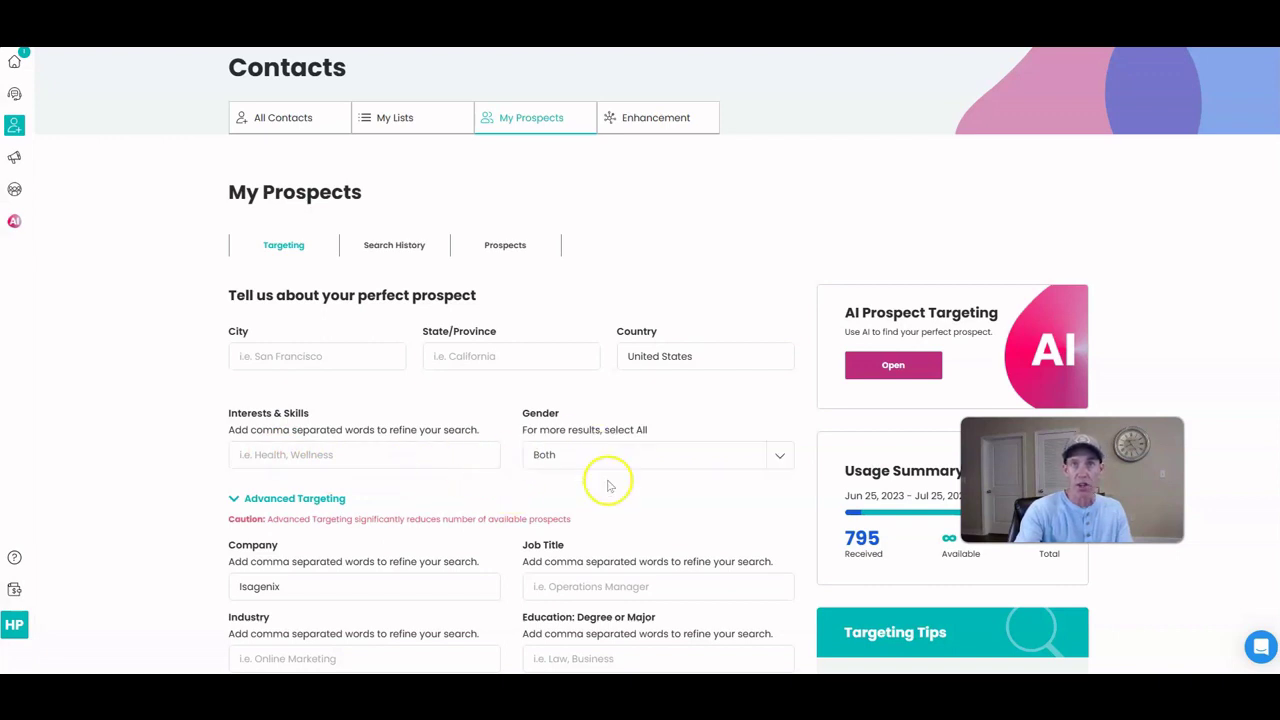
scroll(623, 475, down, 1)
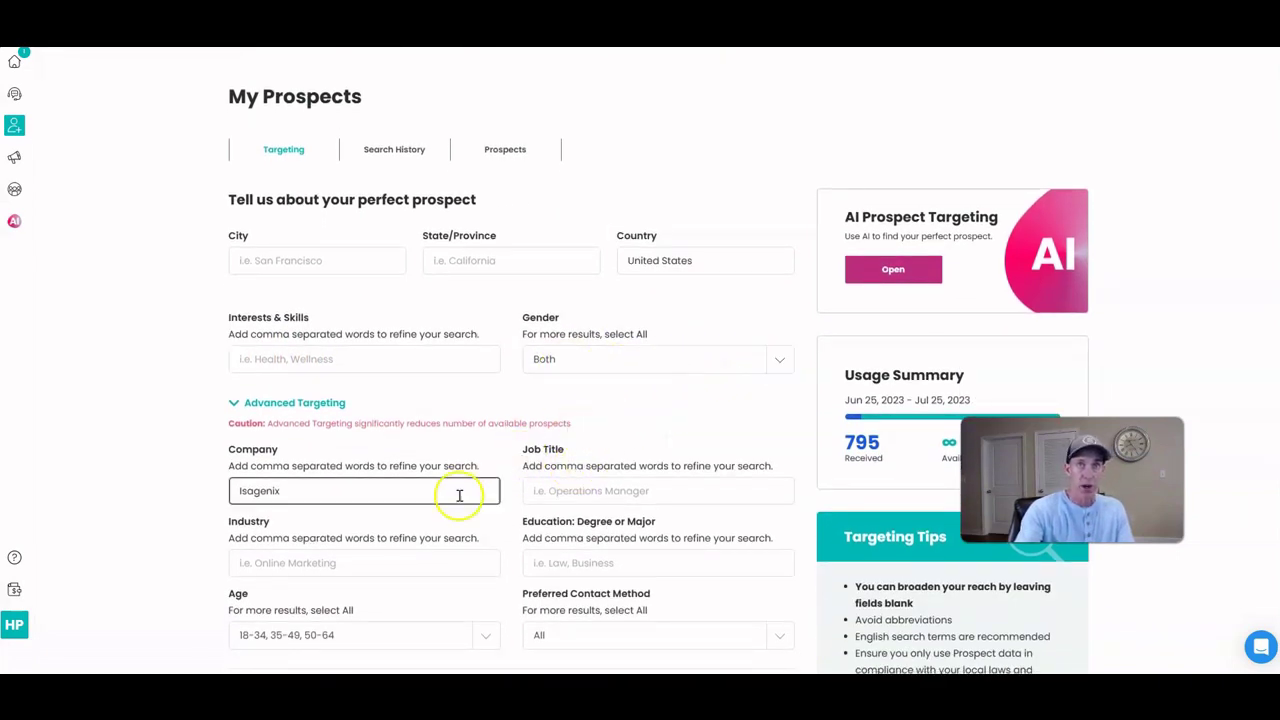
scroll(459, 495, down, 2)
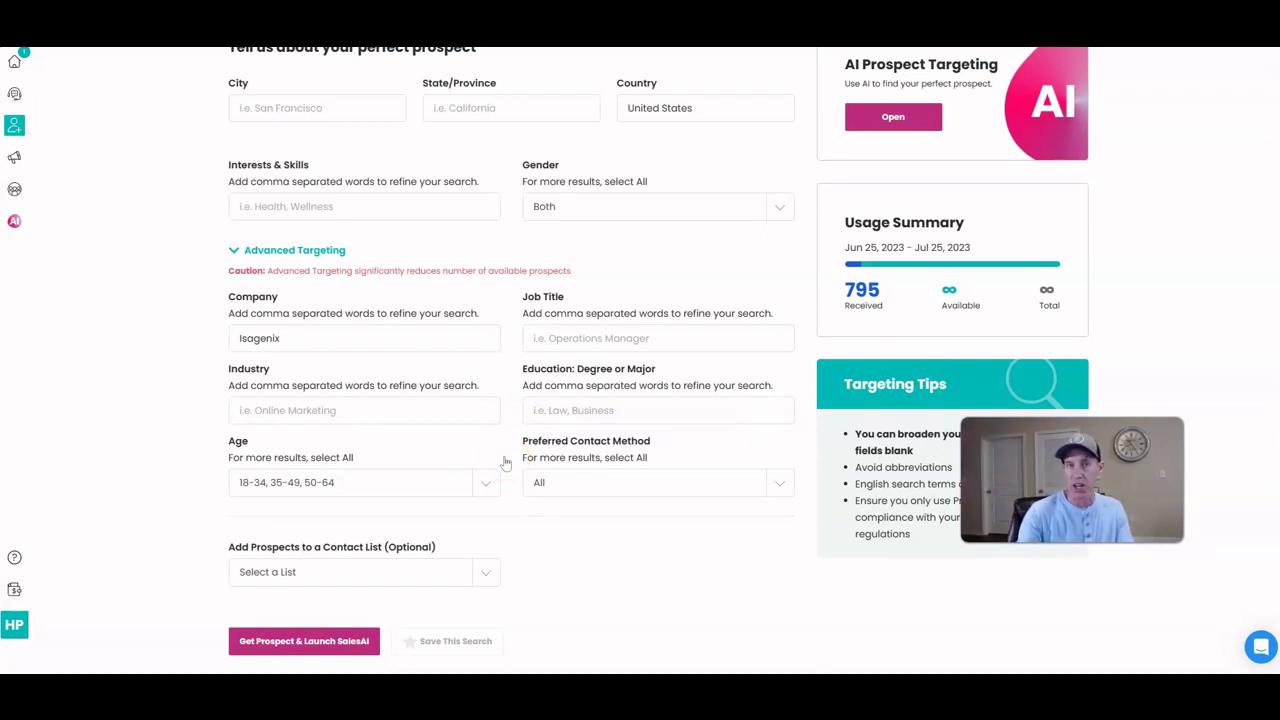
scroll(471, 414, up, 1)
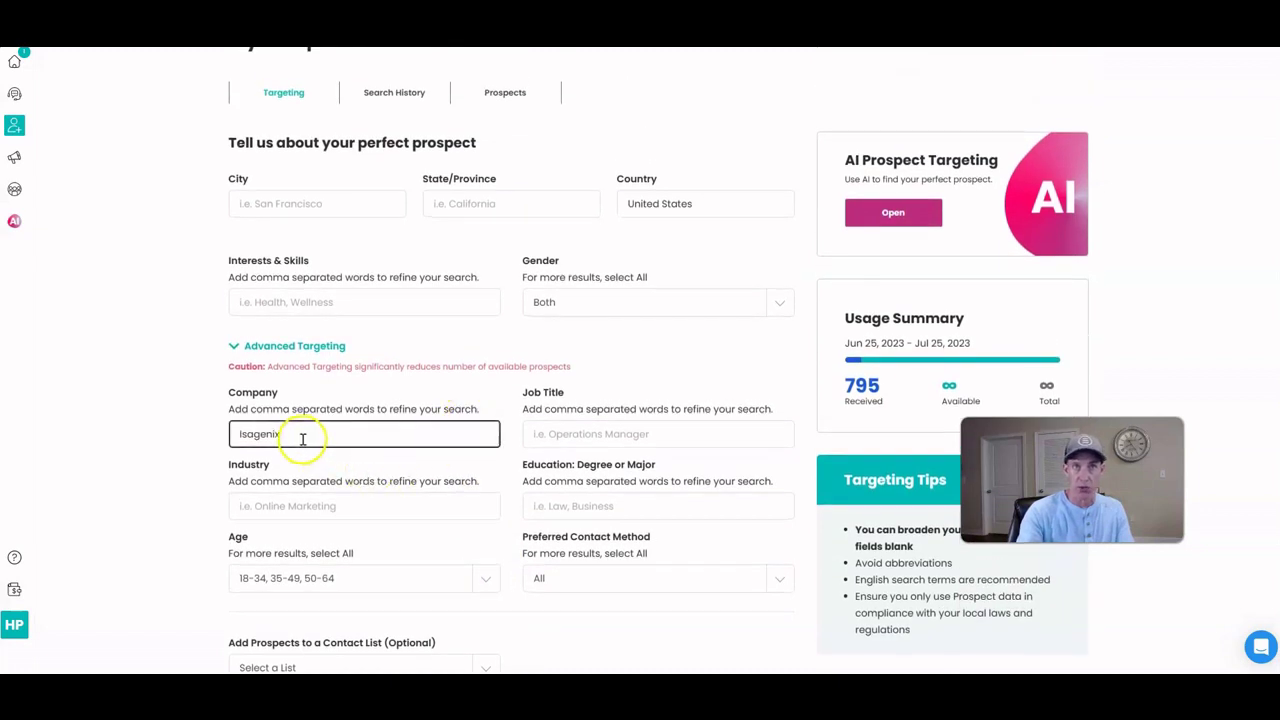
click(392, 465)
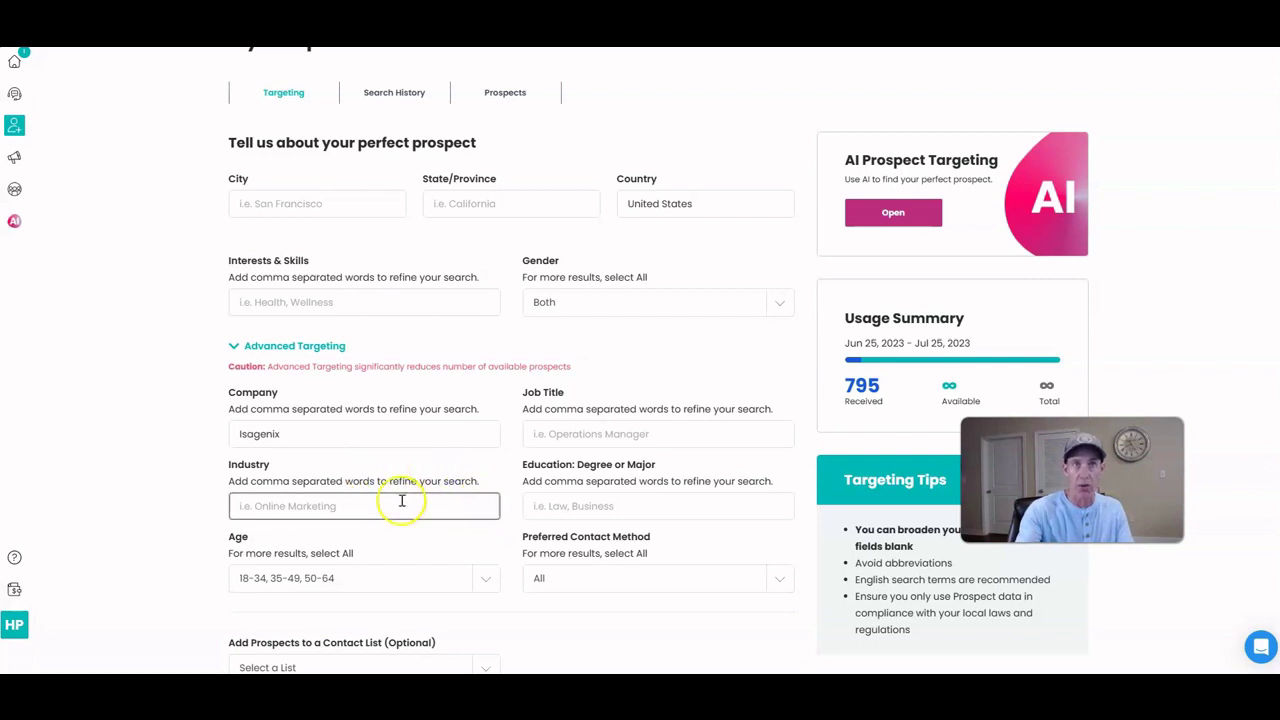
scroll(475, 457, down, 1)
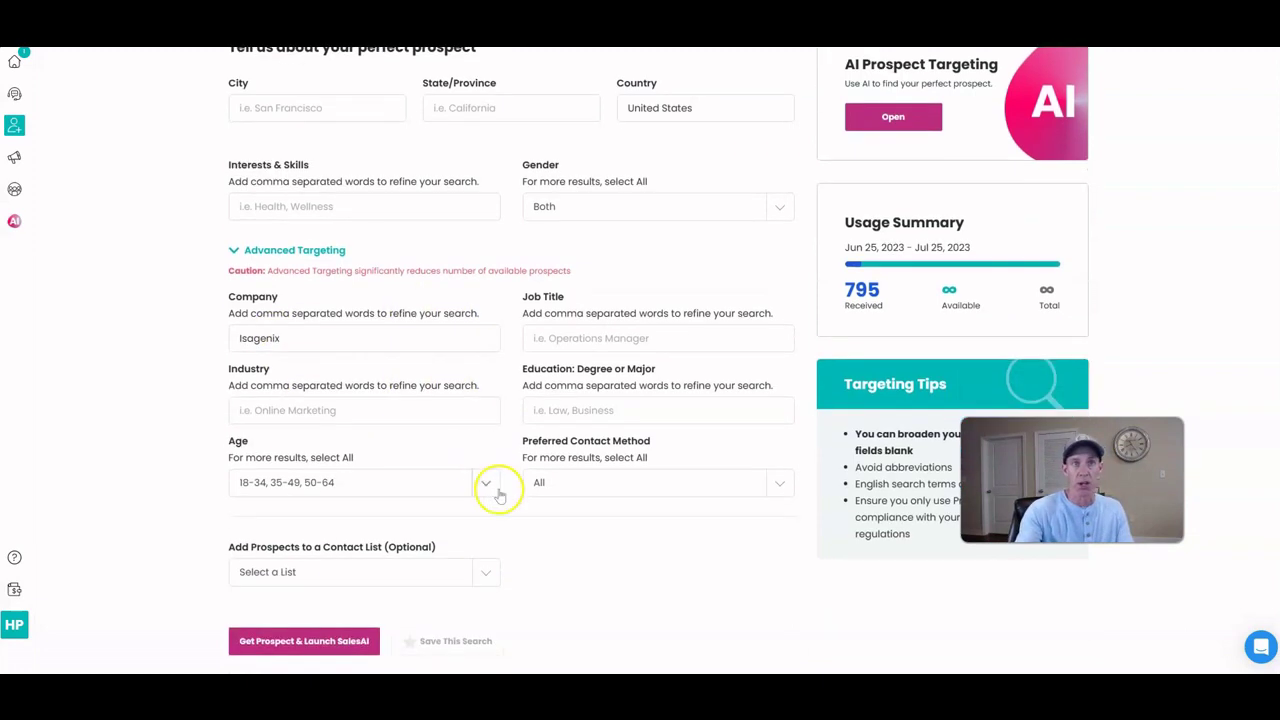
- Get a new prospect with the Isagenix company targeting, dismiss its details and return to the dashboard
click(334, 645)
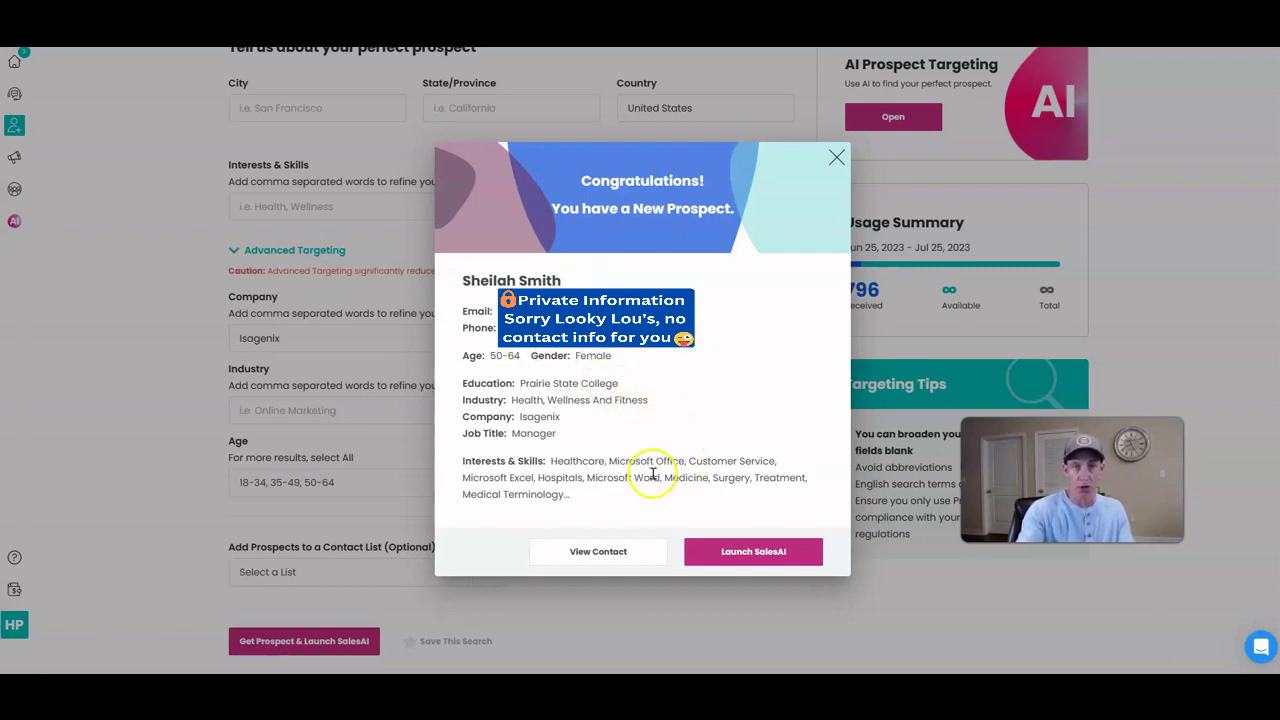
click(837, 160)
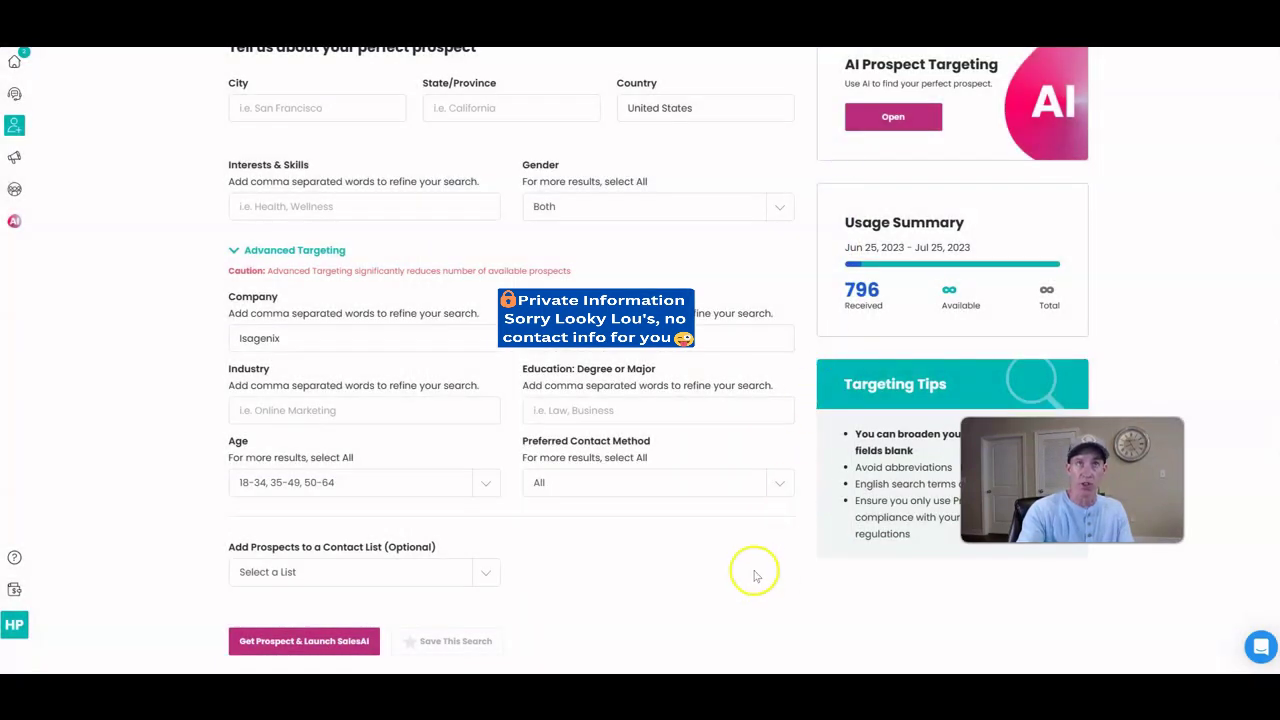
scroll(120, 356, up, 3)
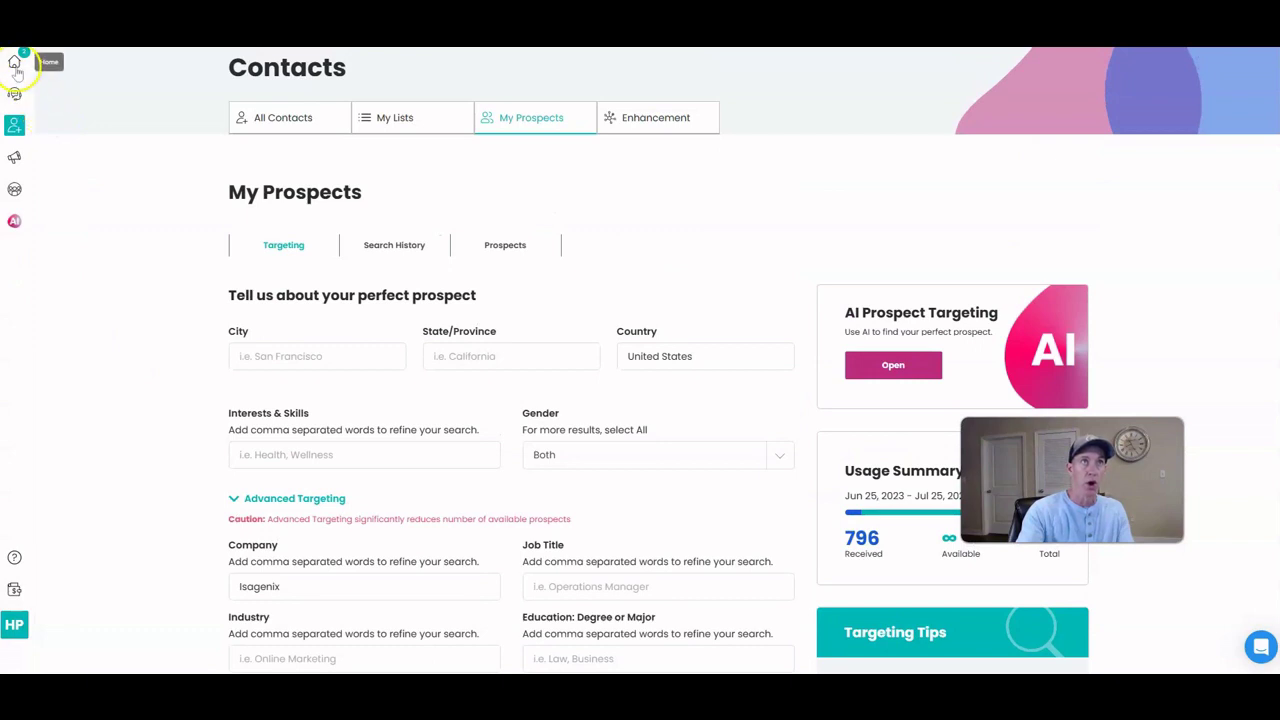
click(15, 63)
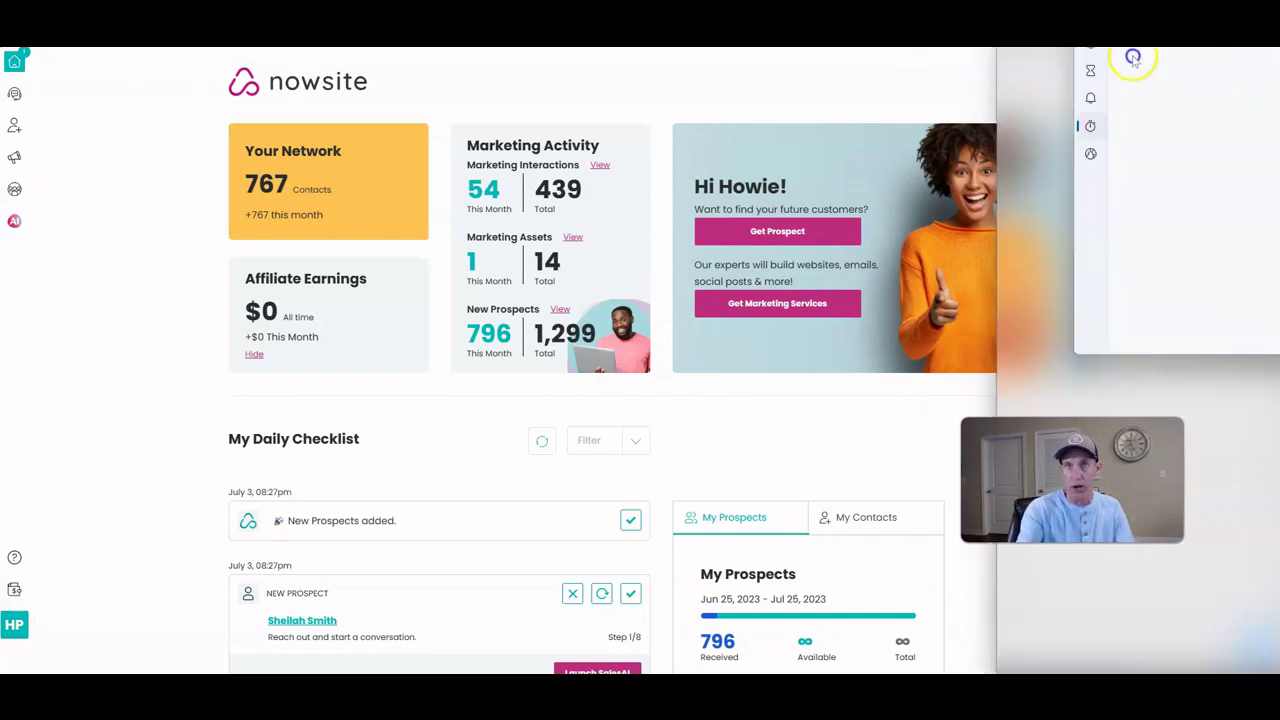
- Place the Clock stopwatch over the dashboard, start timing and request a new prospect in Nowsite
drag(725, 200, 235, 370)
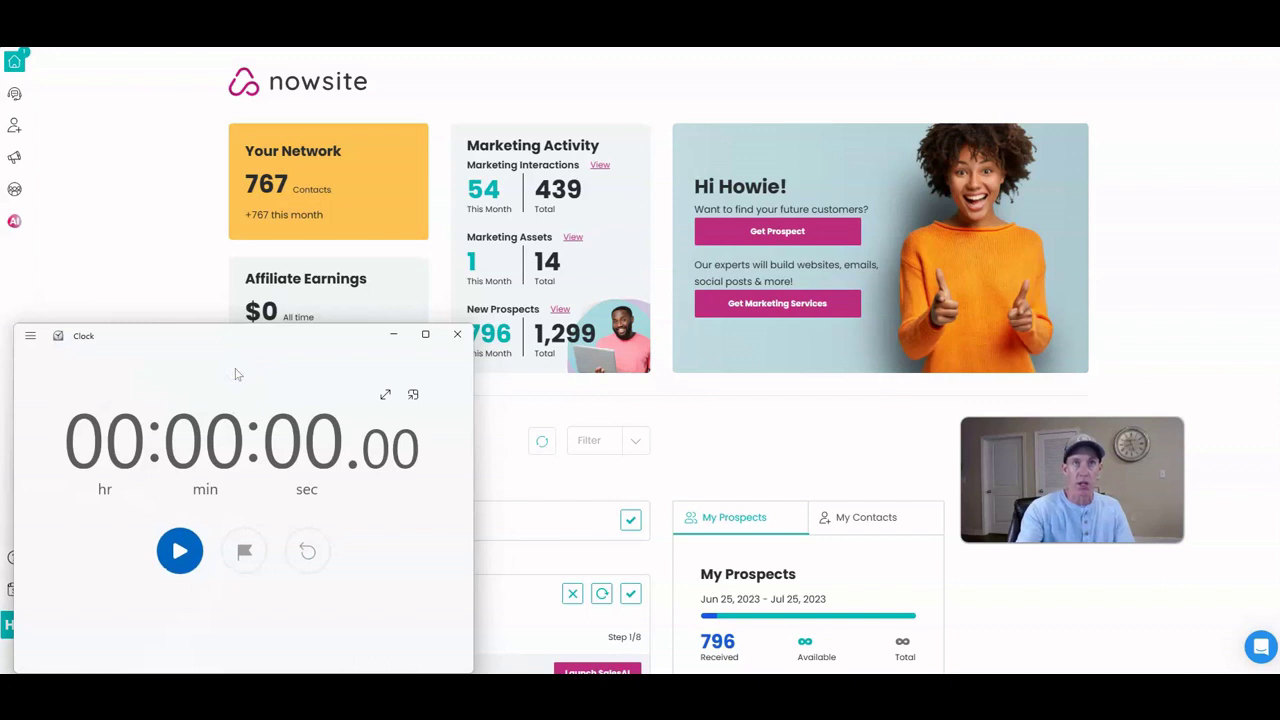
click(180, 555)
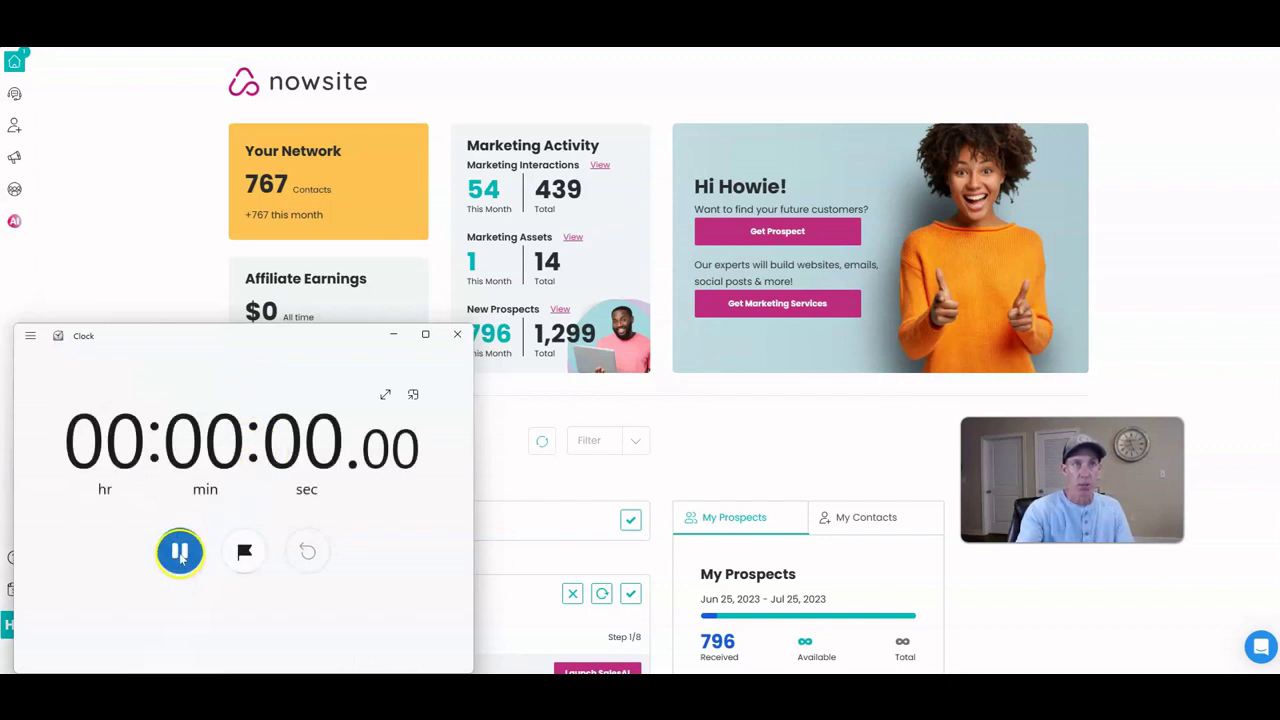
click(779, 228)
click(852, 410)
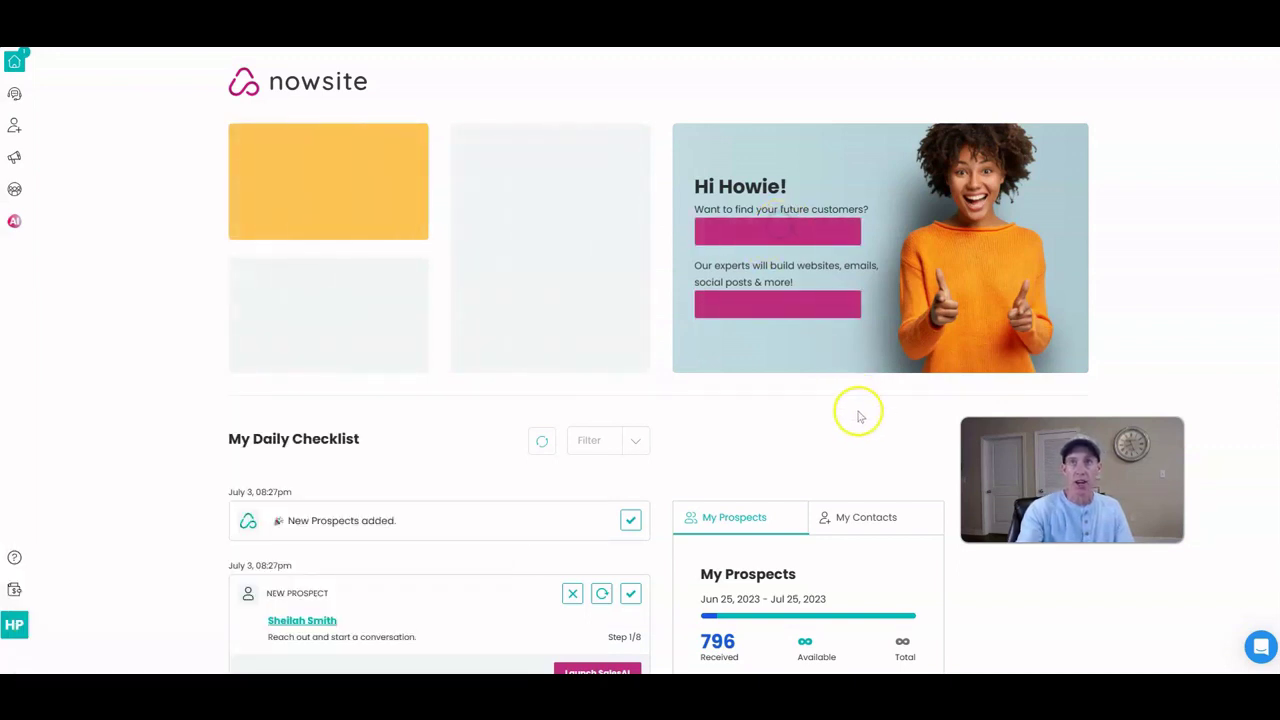
click(864, 446)
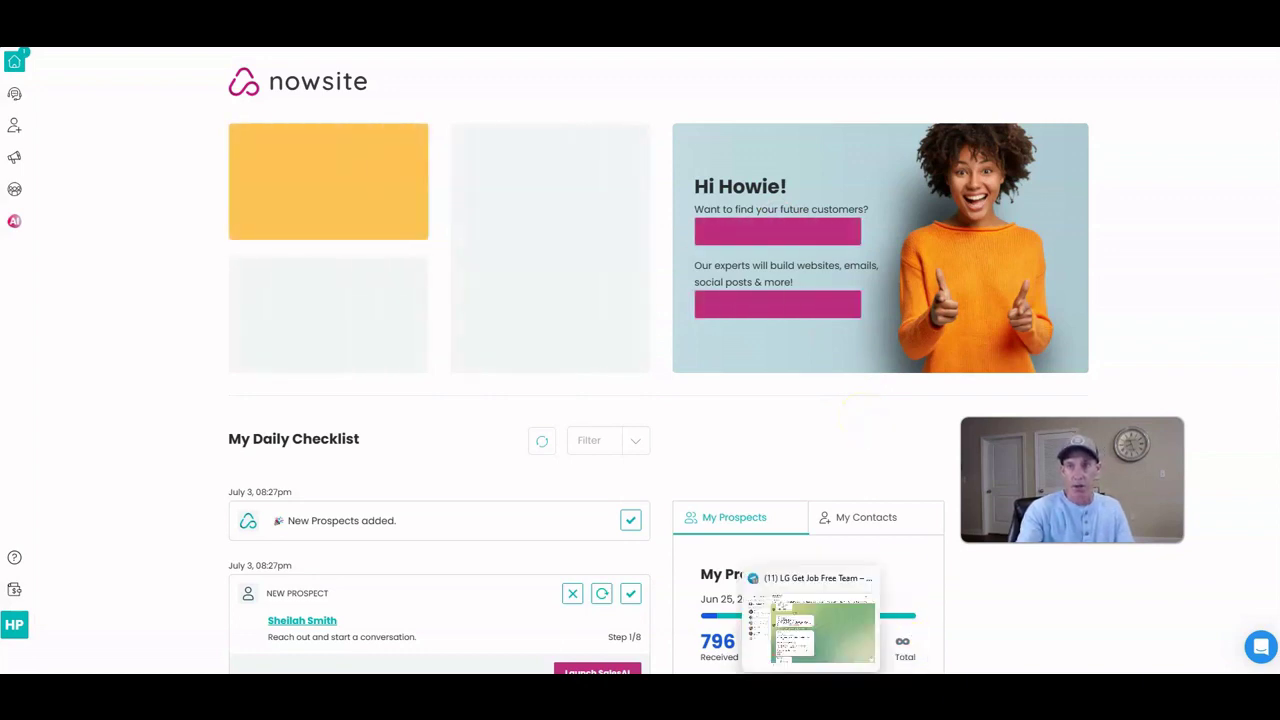
click(812, 622)
drag(318, 377, 366, 351)
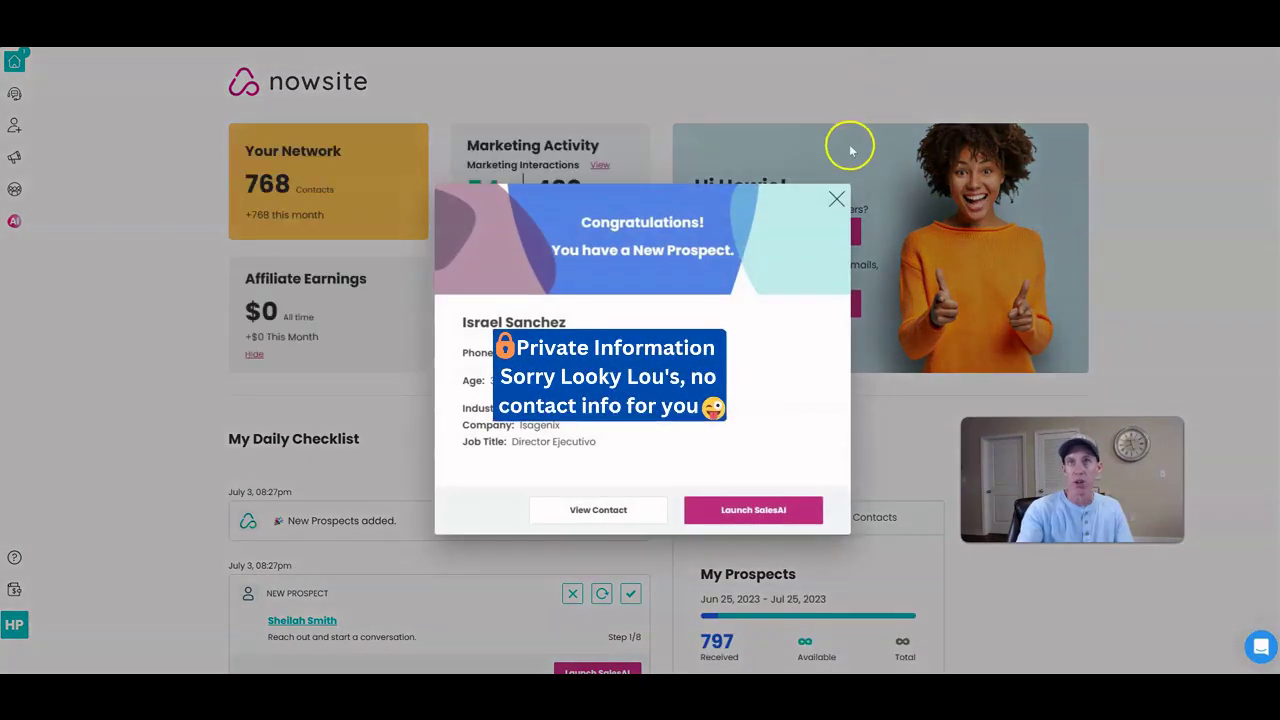
- Request further prospects one after another for about one minute, dismissing each one's details, and close the stopwatch
click(838, 198)
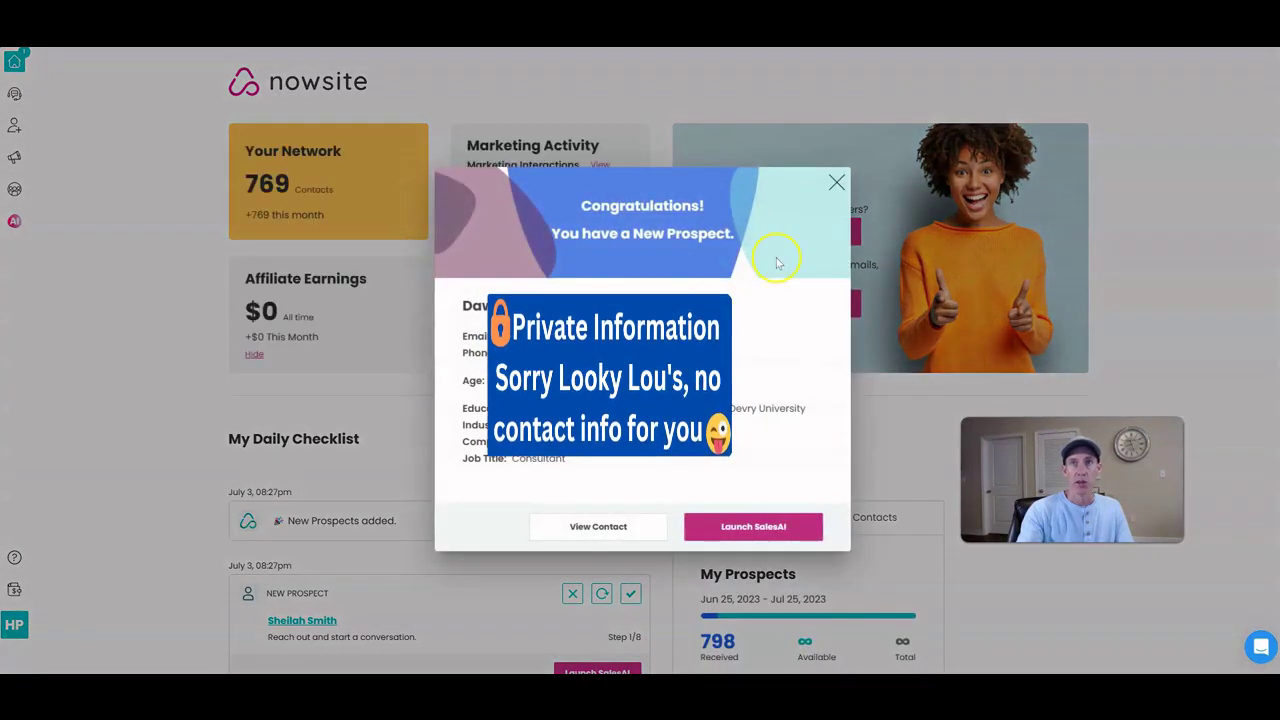
click(838, 182)
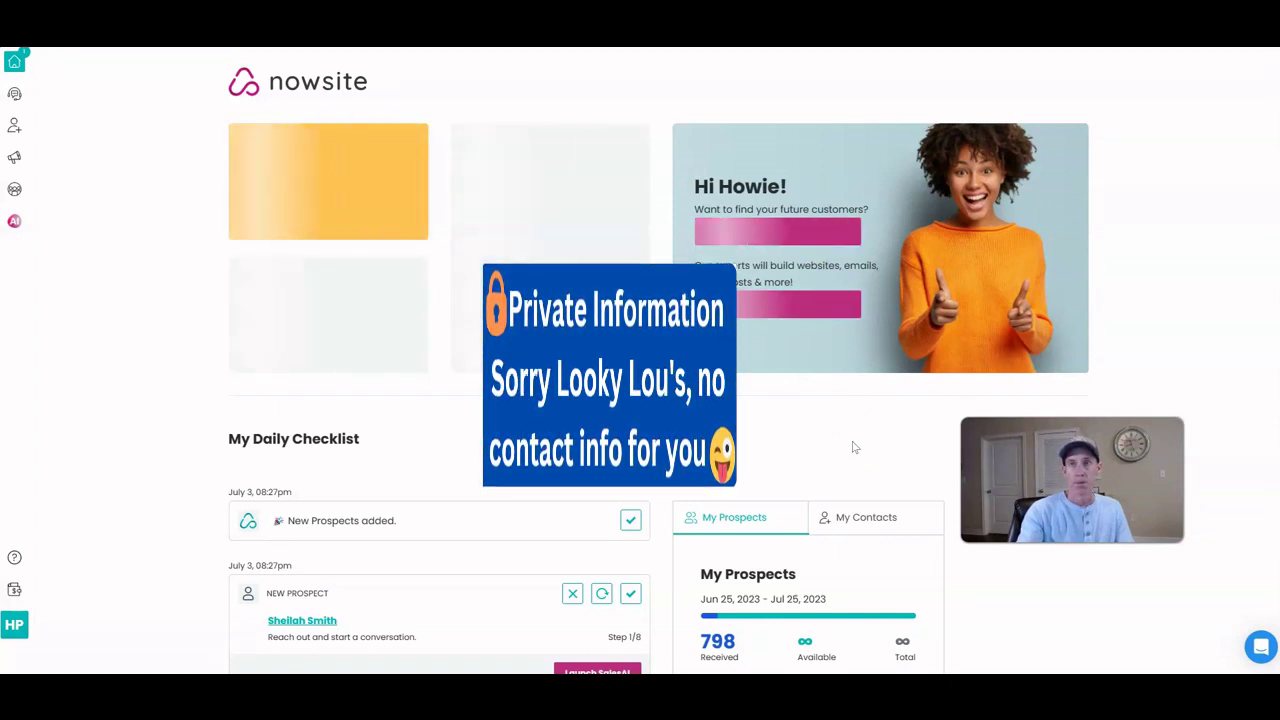
click(821, 326)
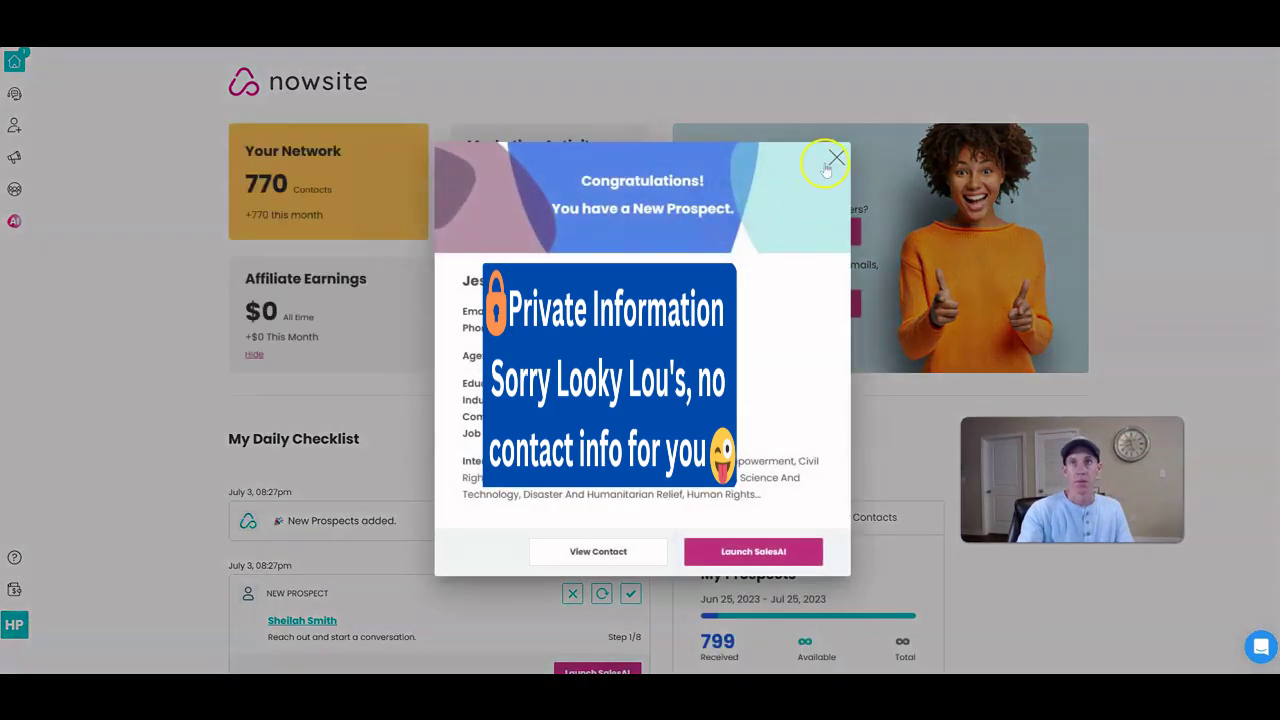
click(836, 156)
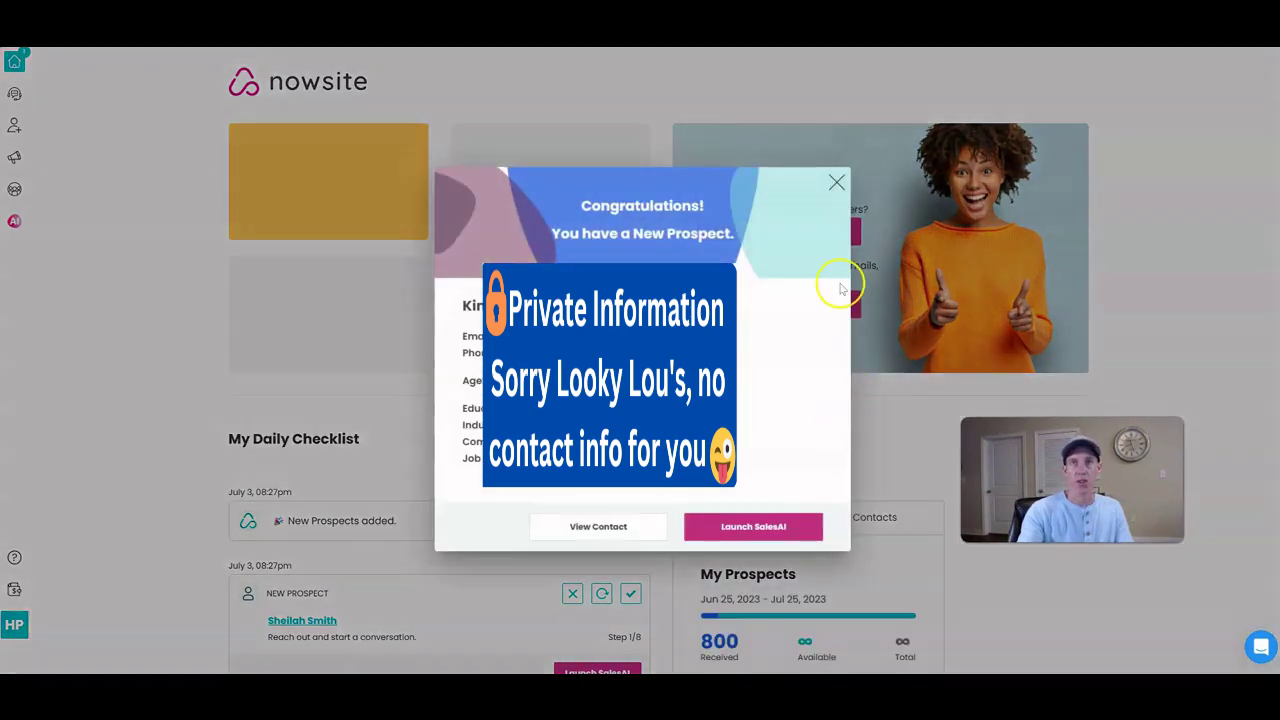
click(837, 181)
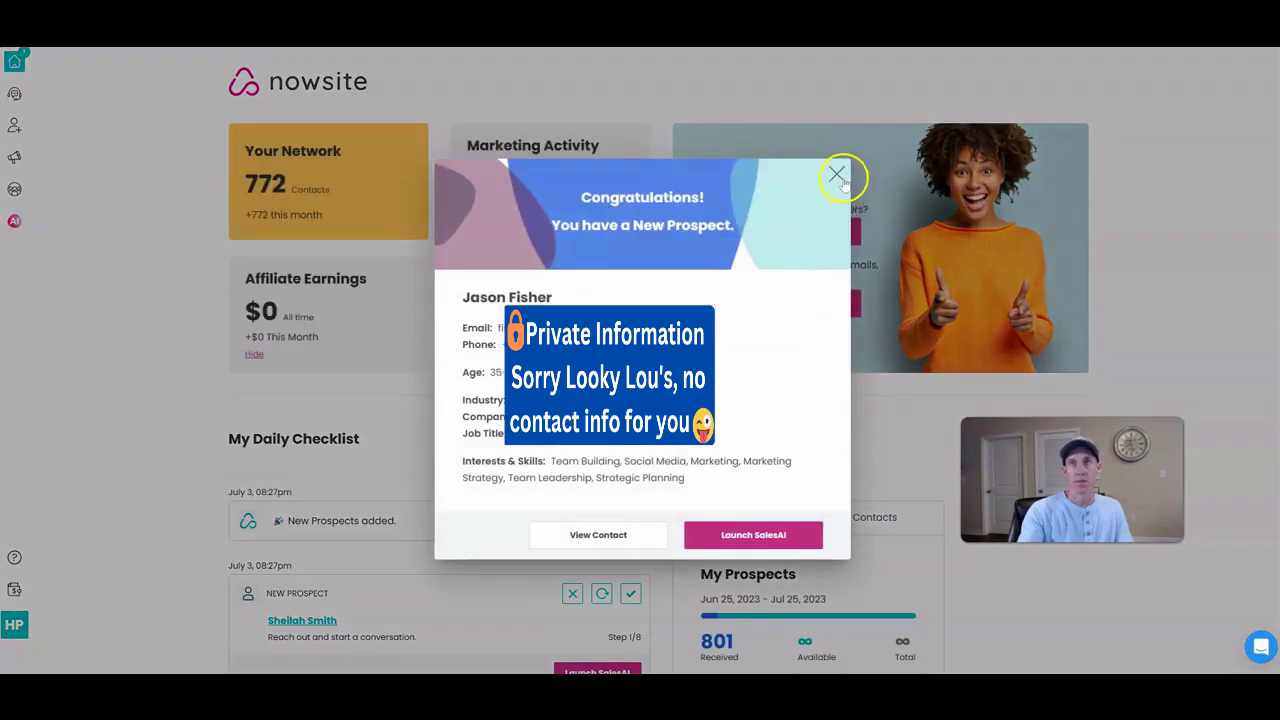
click(836, 175)
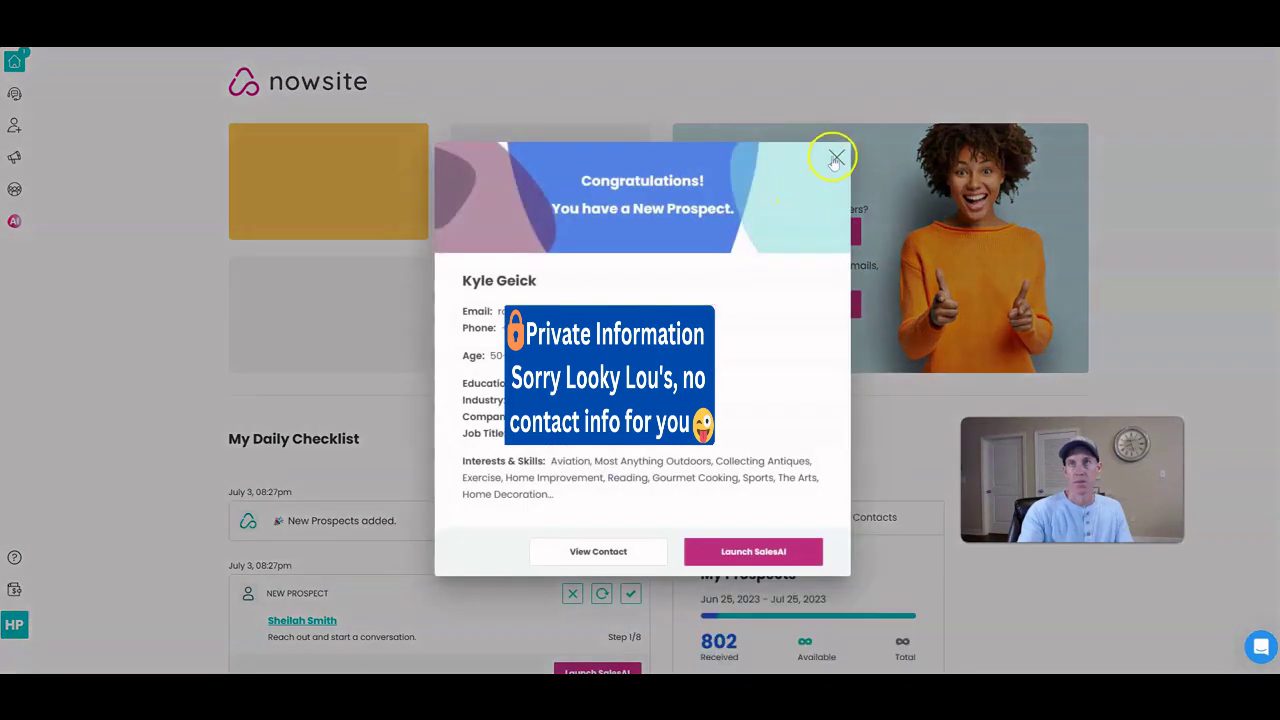
click(835, 160)
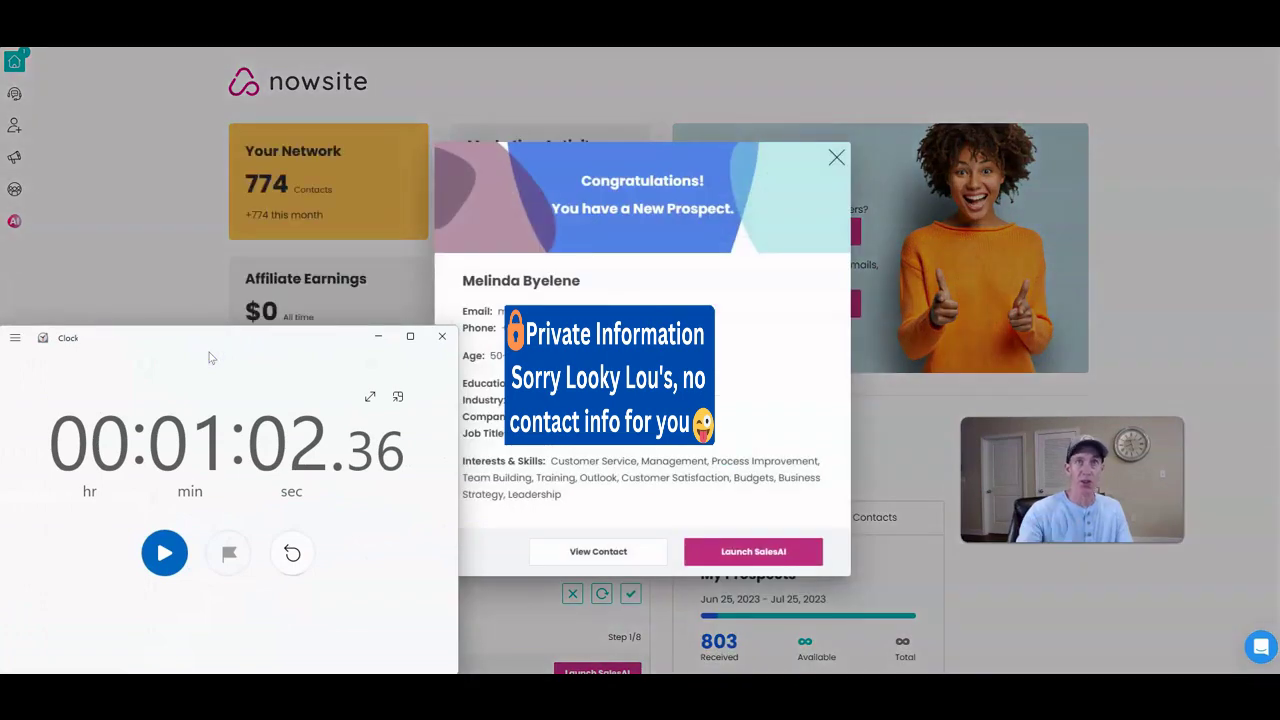
click(836, 157)
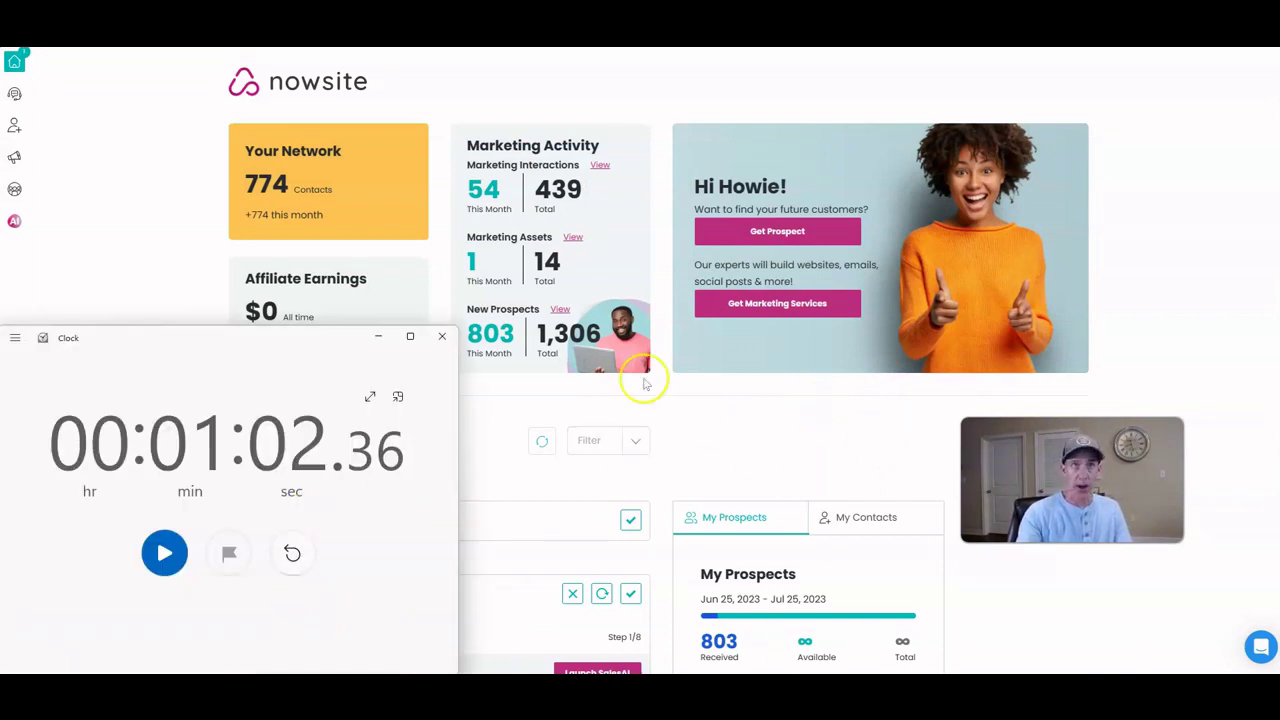
click(445, 340)
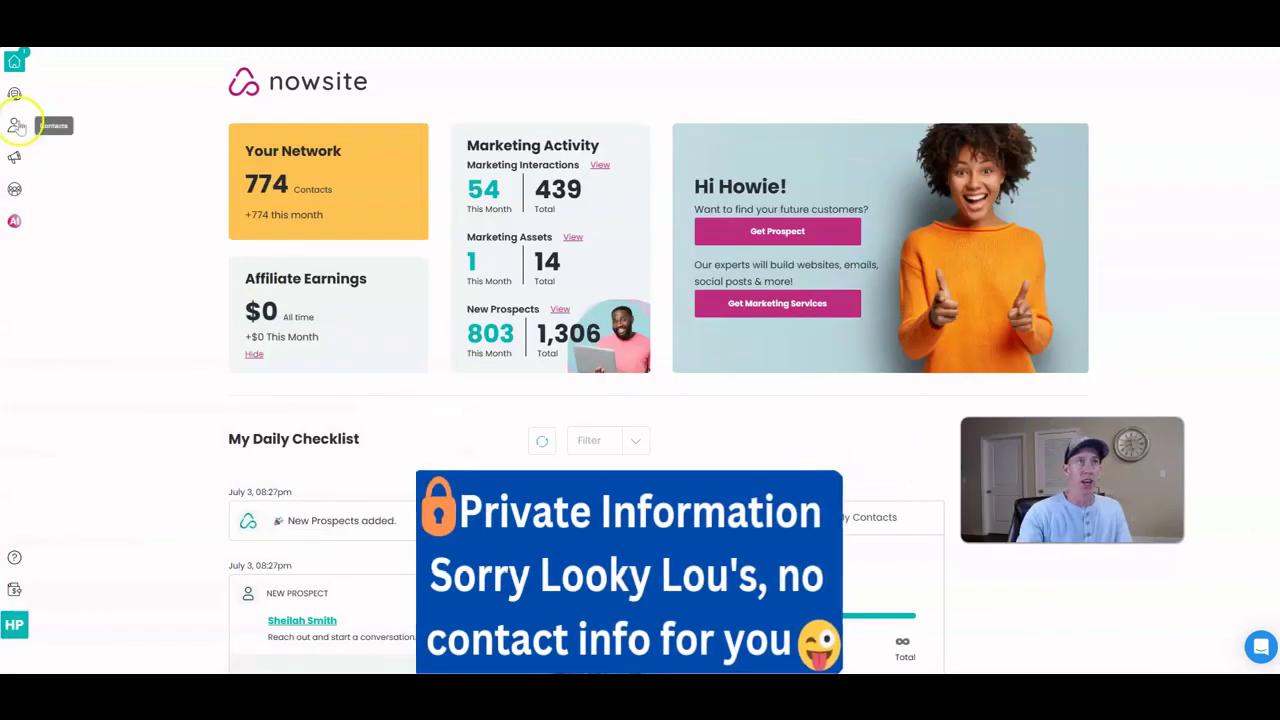
- Open all contacts, check the available list filters and go to another page of the contact list
click(15, 127)
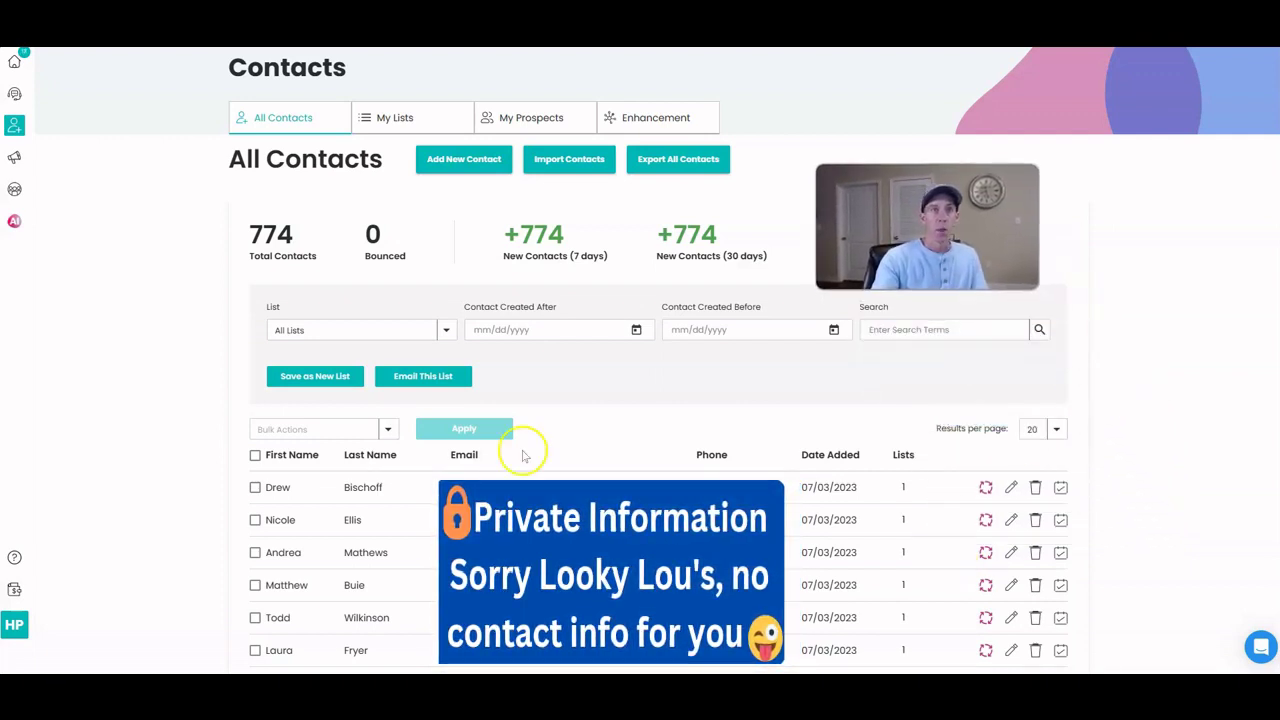
click(447, 329)
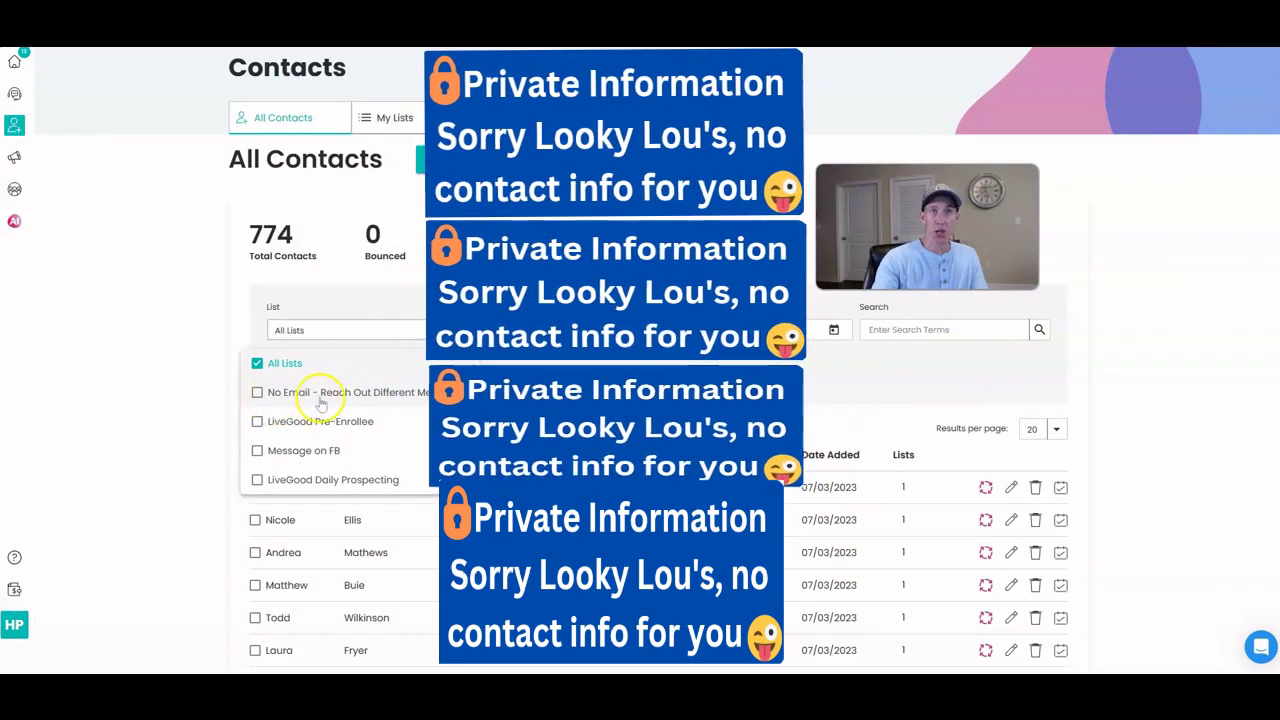
key(Escape)
scroll(580, 665, down, 5)
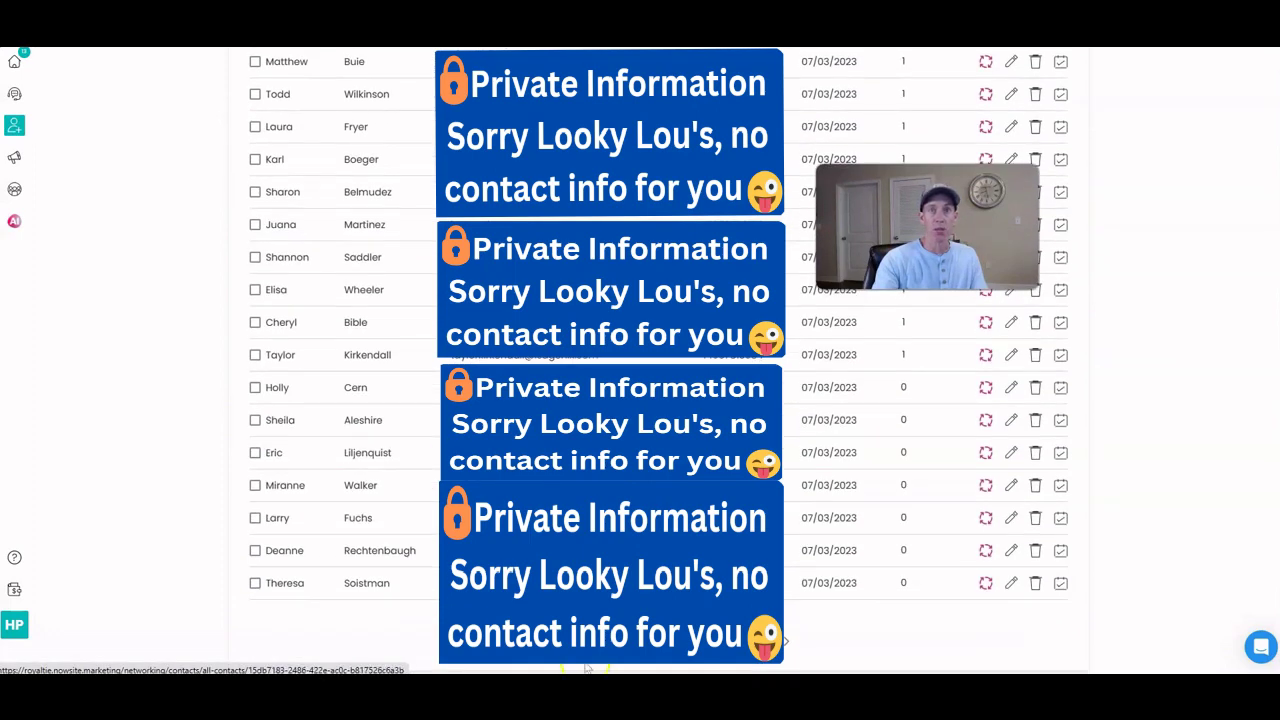
click(568, 643)
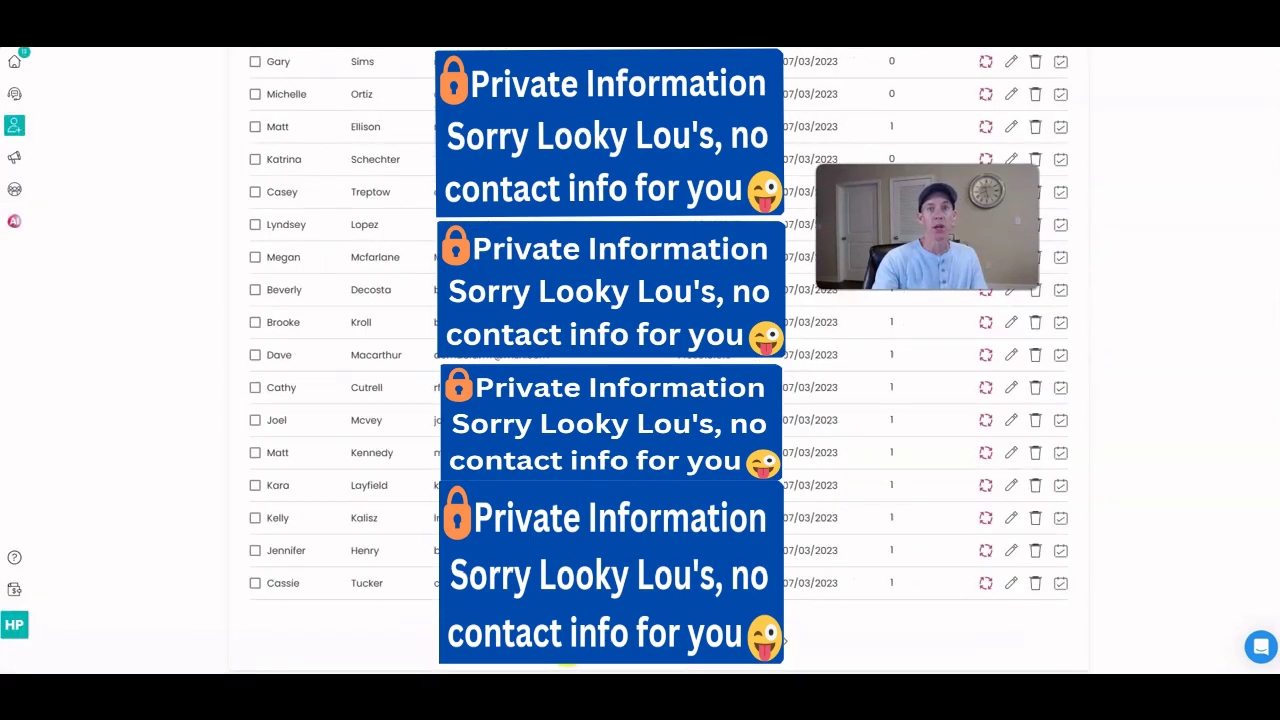
- Review the contact list and the lists offered by its list filter, leaving All Lists selected
scroll(600, 500, up, 10)
scroll(600, 500, down, 3)
scroll(430, 323, up, 4)
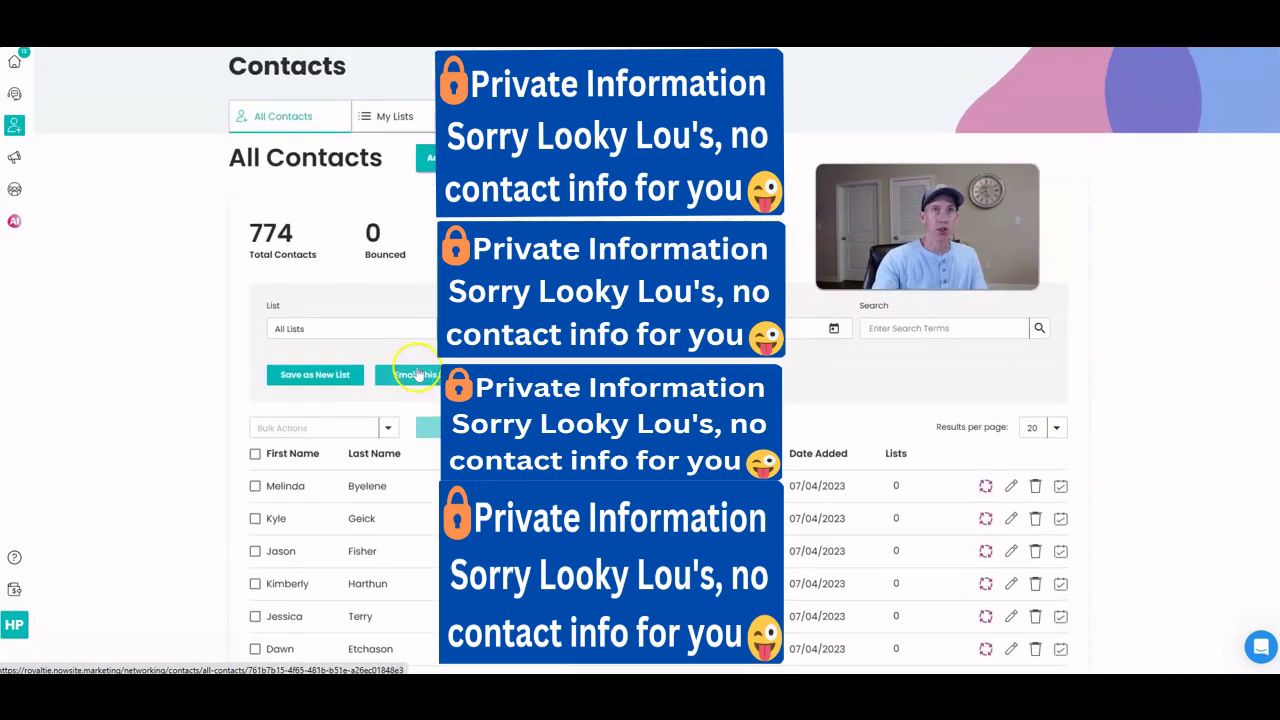
click(430, 325)
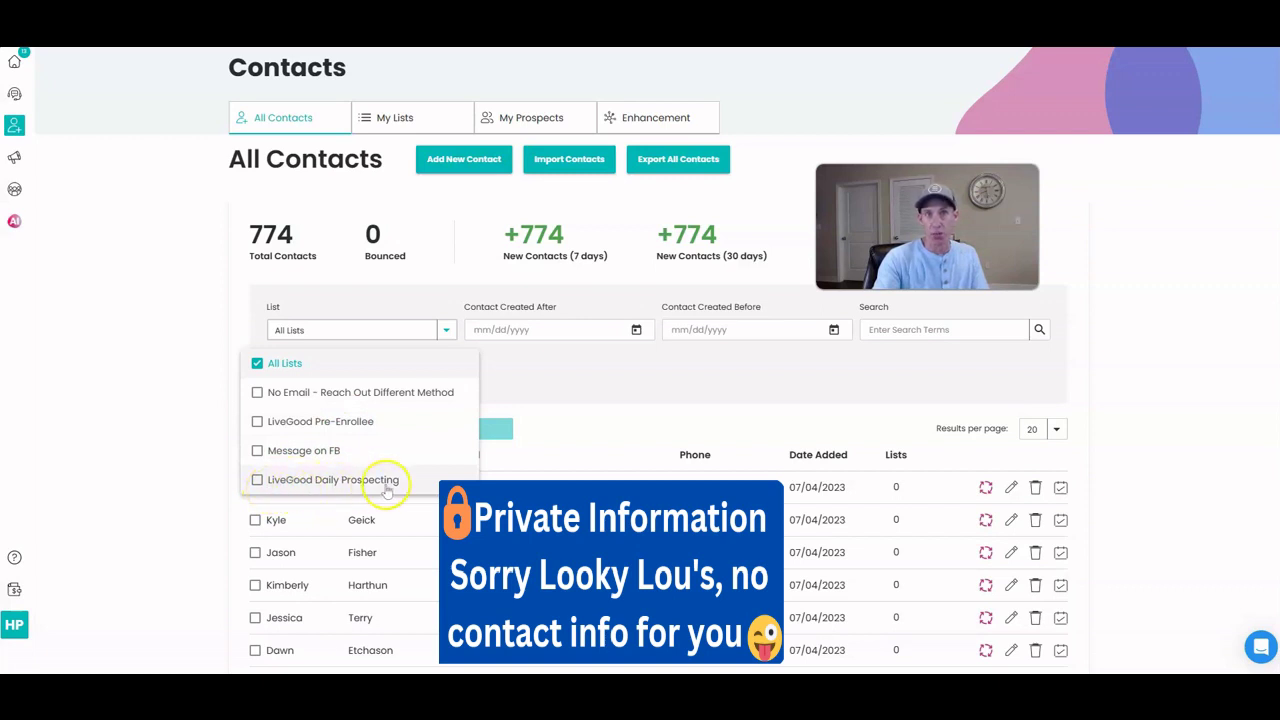
click(585, 437)
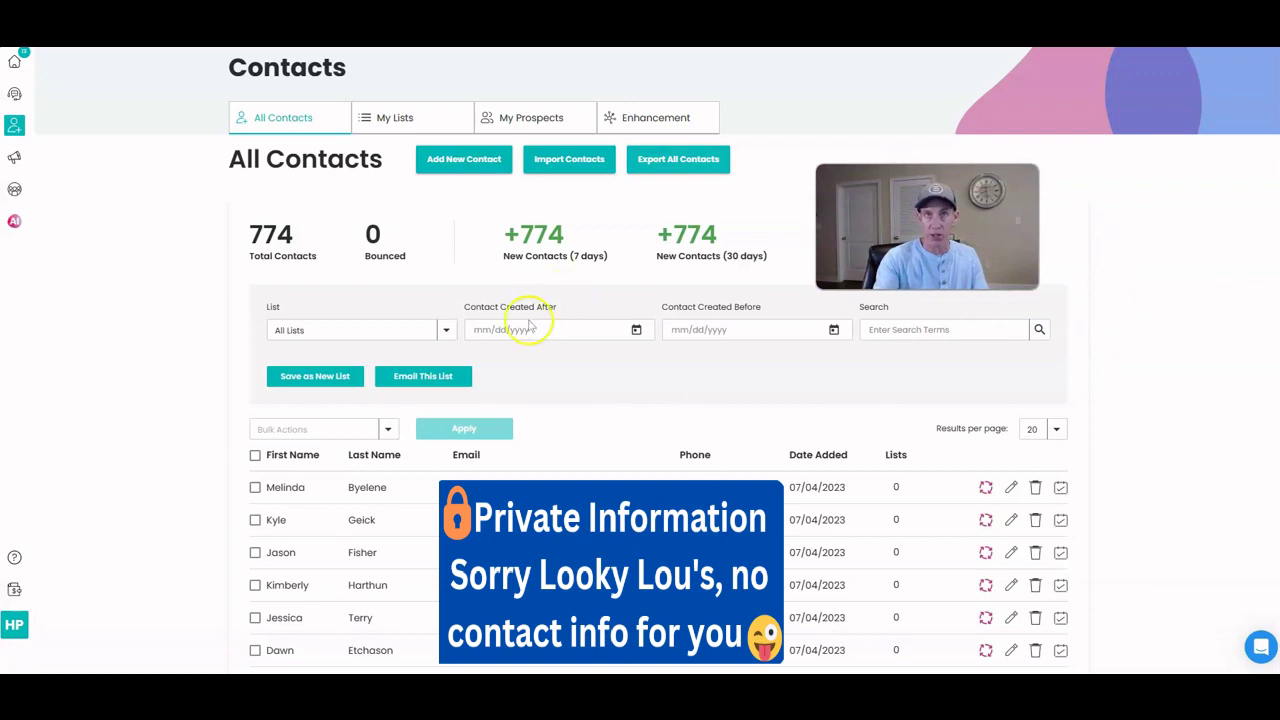
- Add the first contact to the LiveGood Daily Prospecting list, save the record and return to all contacts
scroll(1170, 470, down, 1)
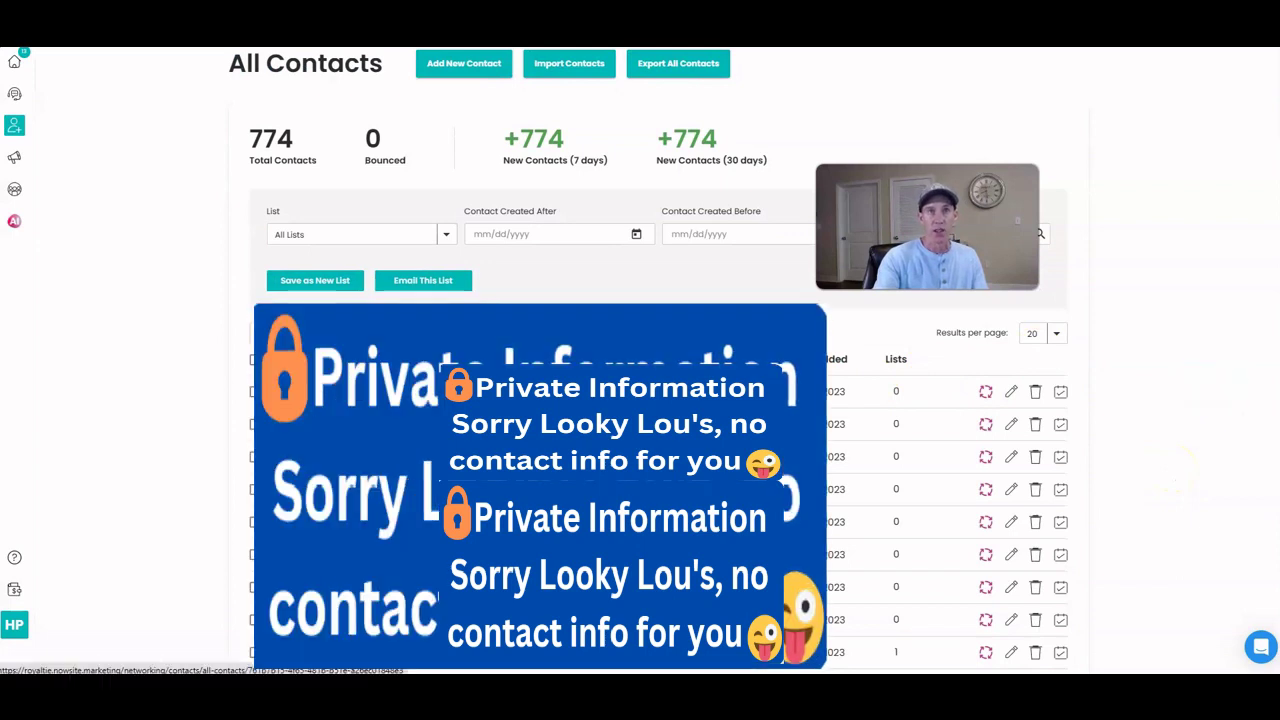
click(1011, 393)
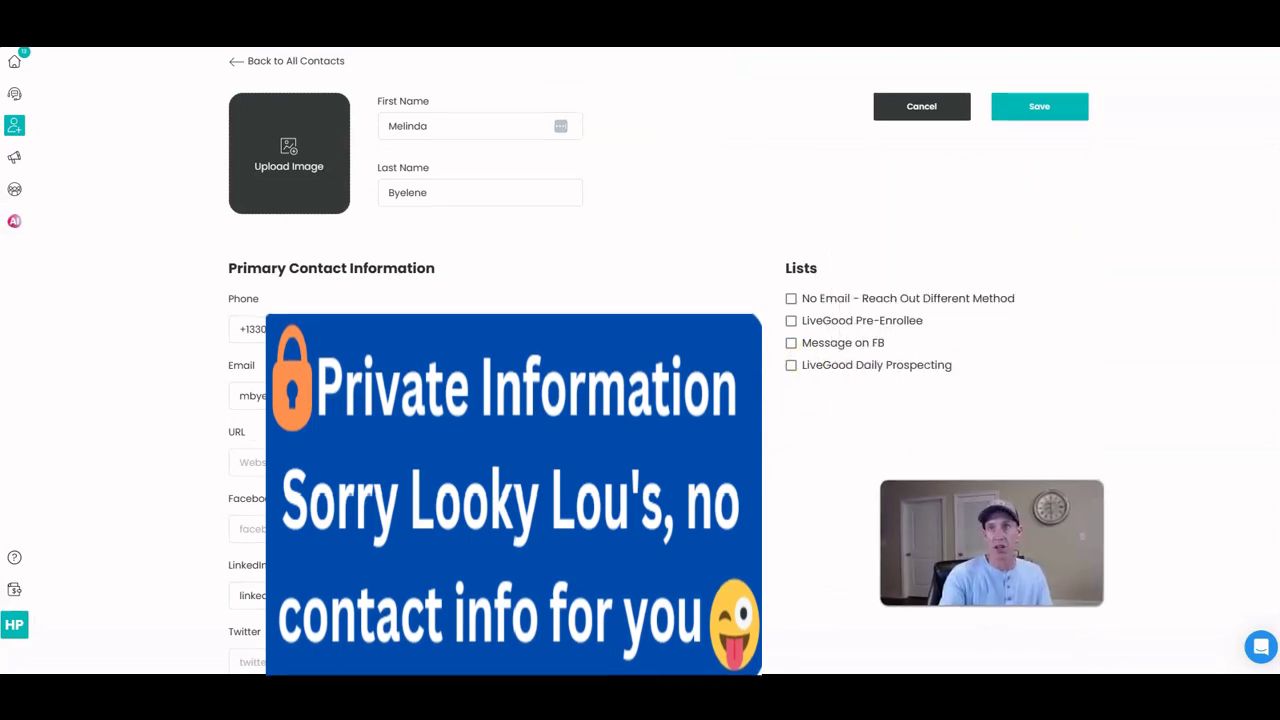
click(790, 366)
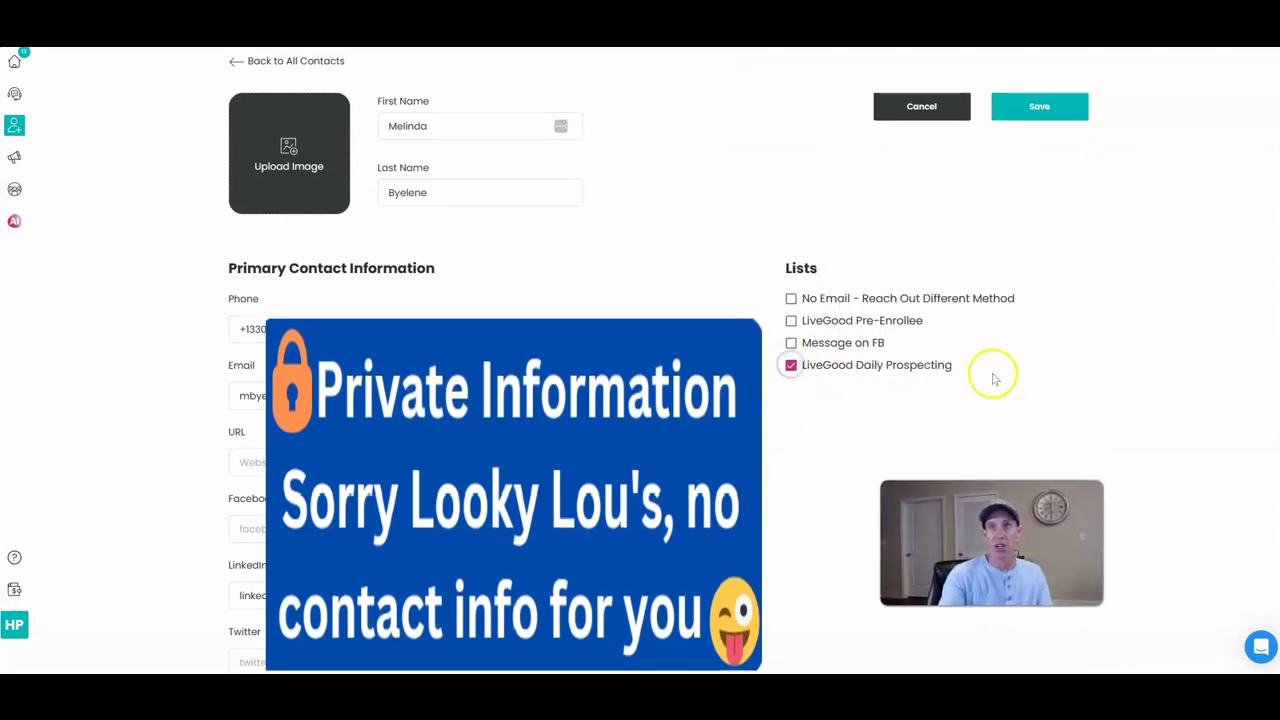
click(1052, 108)
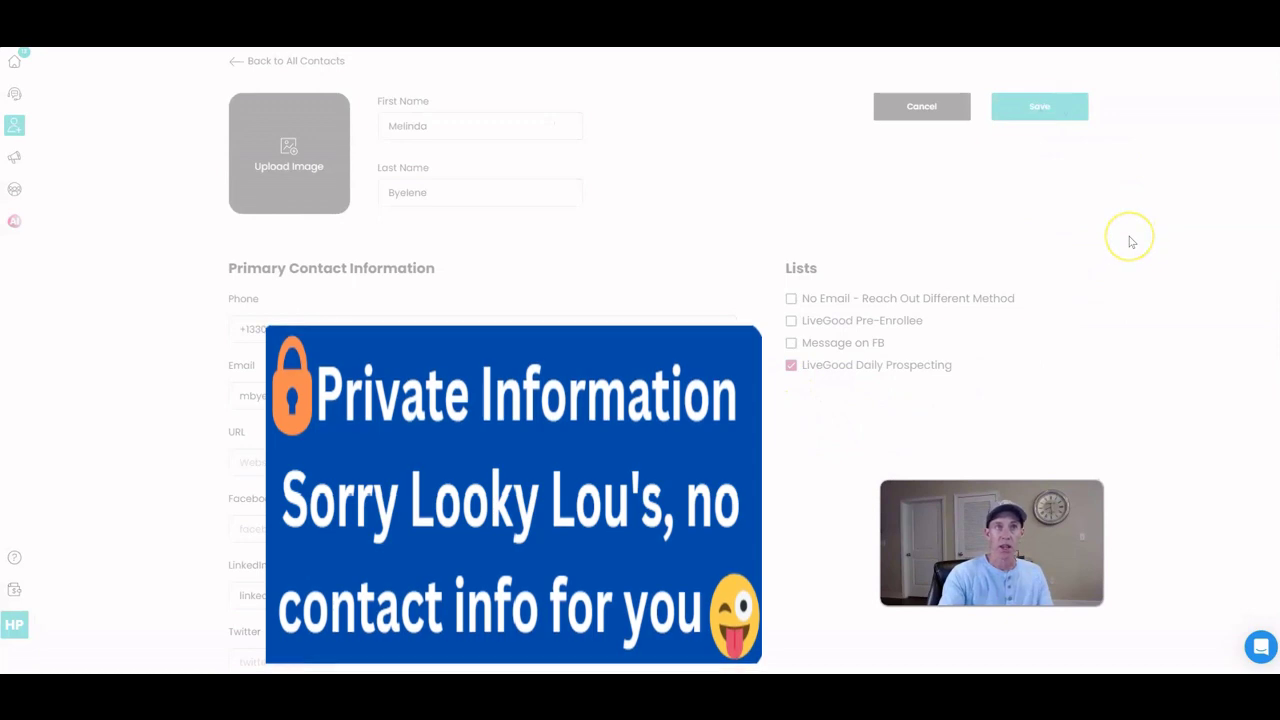
click(283, 74)
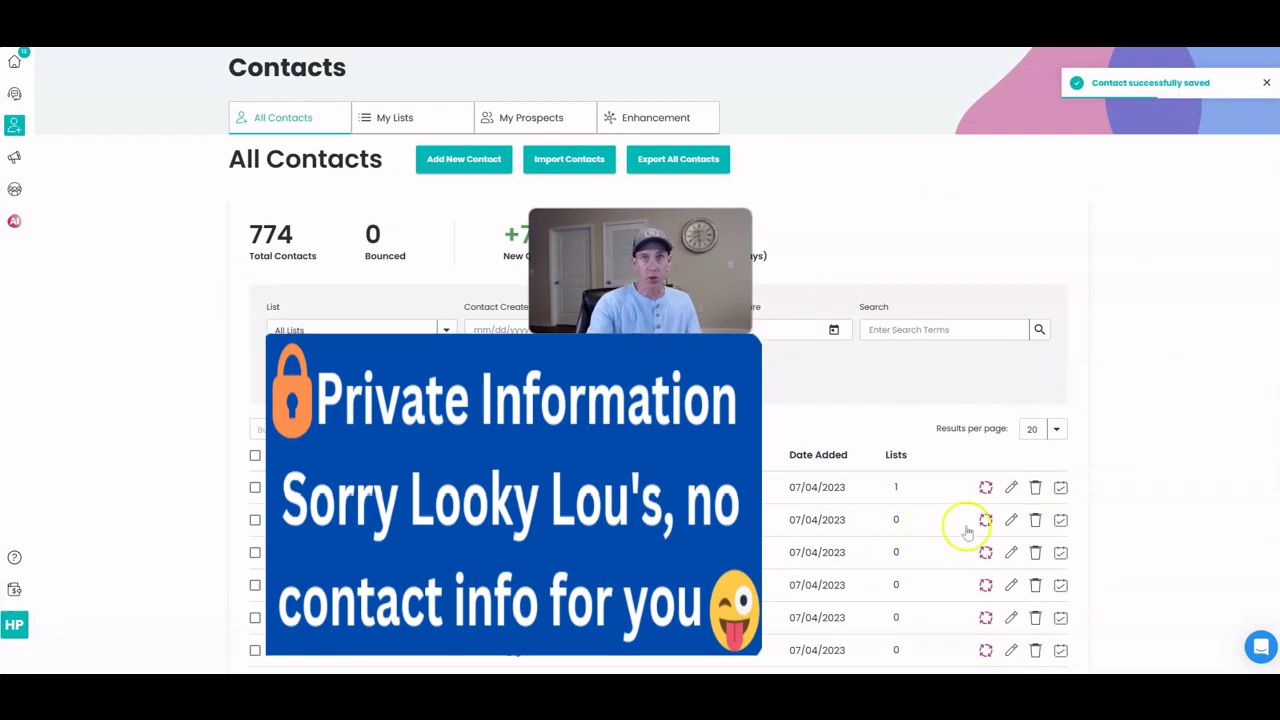
- Add the second contact to LiveGood Daily Prospecting, save the record and go back to all contacts
click(1011, 520)
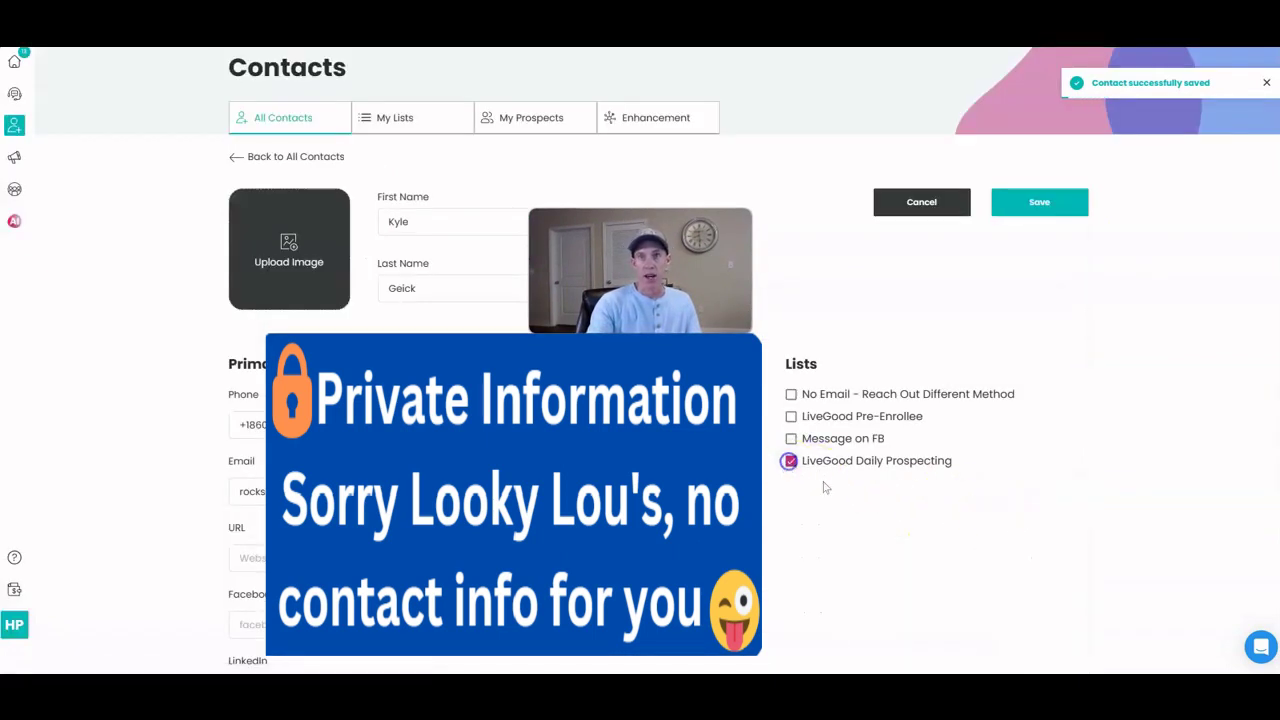
click(1045, 201)
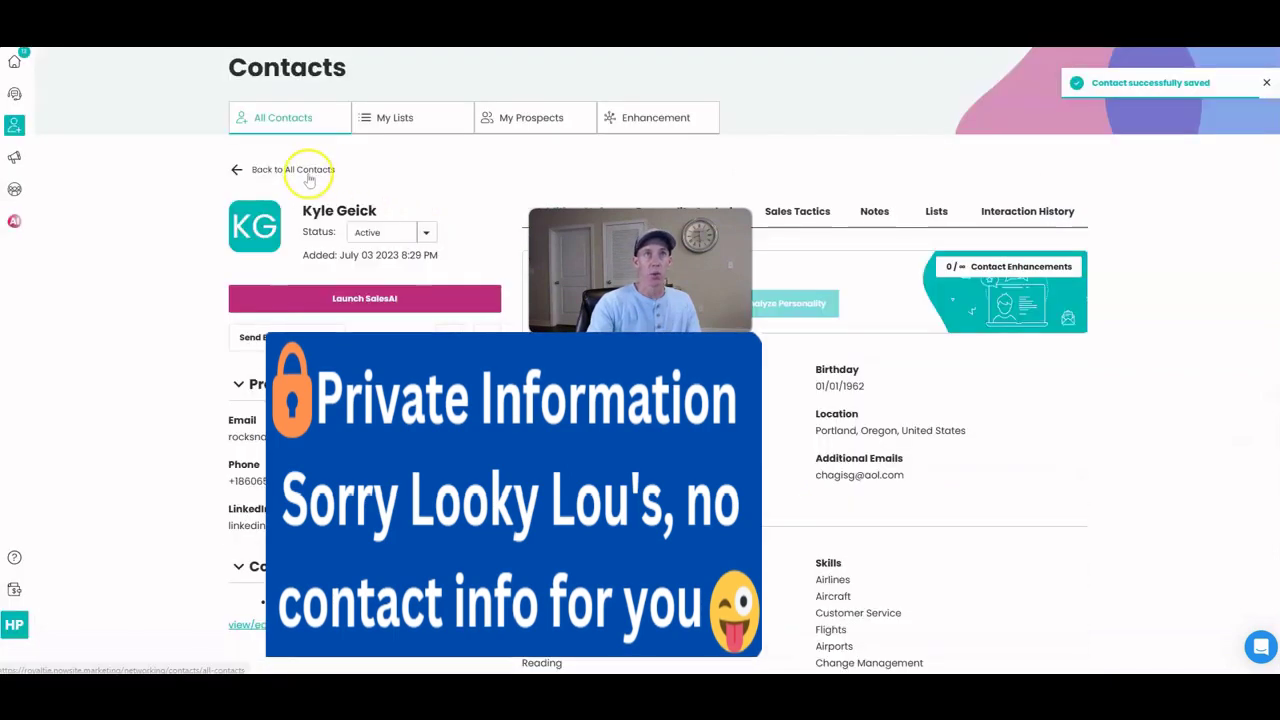
click(308, 172)
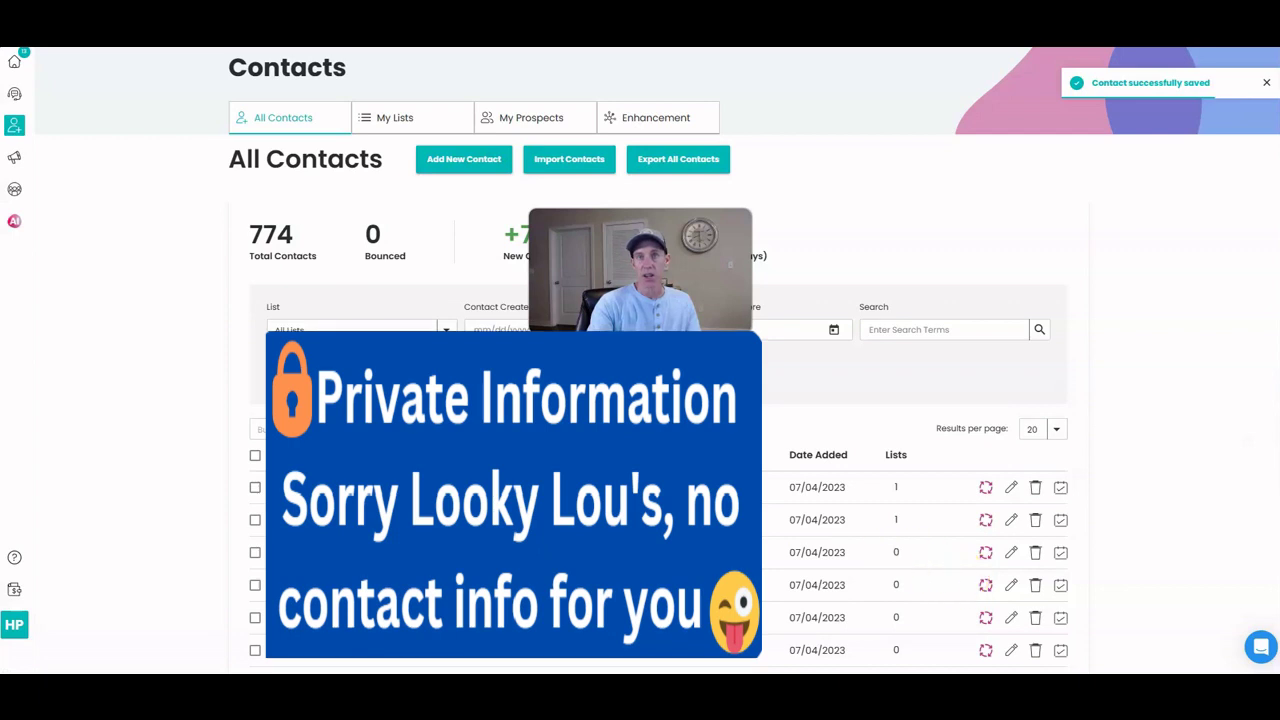
- Assign the third contact to the LiveGood Daily Prospecting list, save it and return to the contact overview
click(1013, 552)
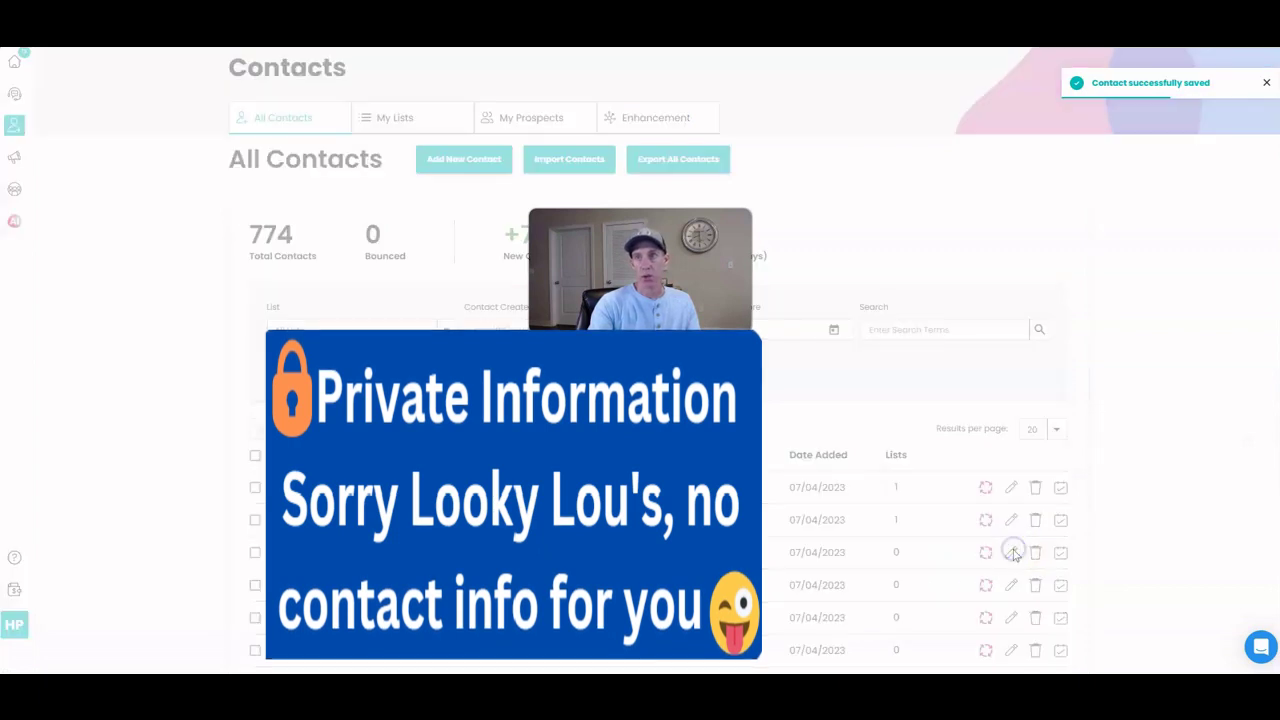
click(791, 460)
click(1029, 201)
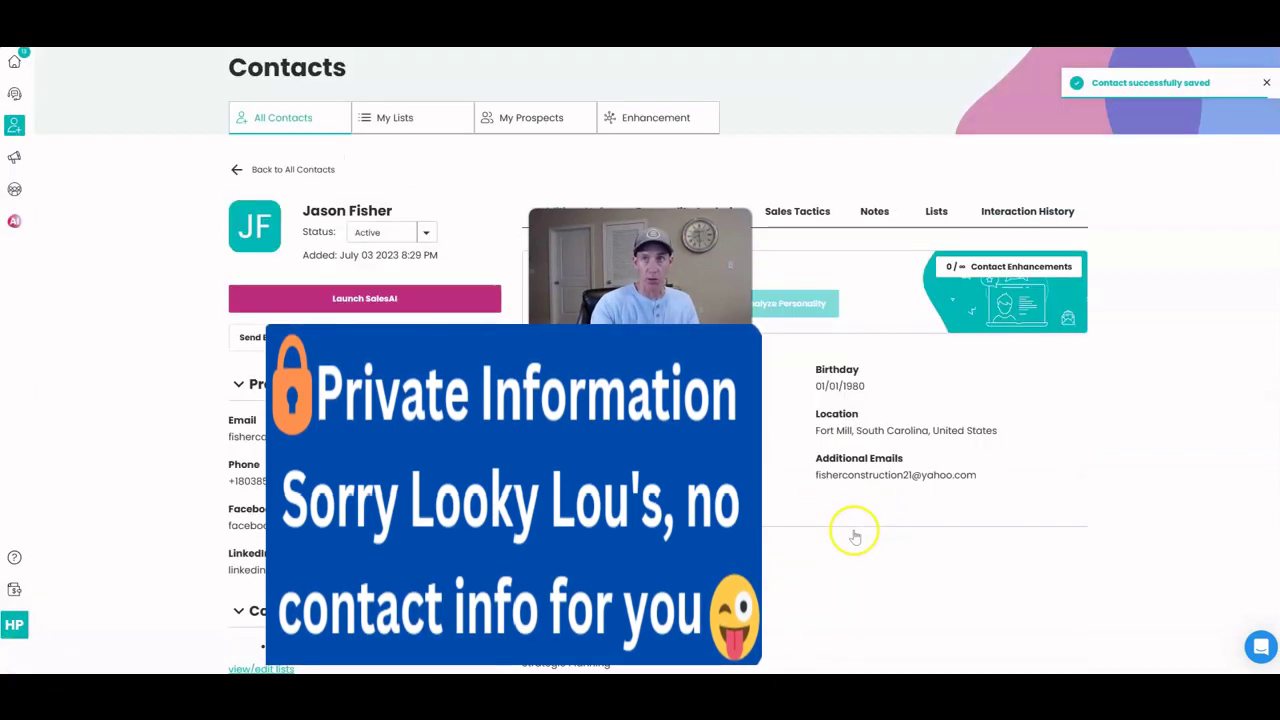
click(285, 169)
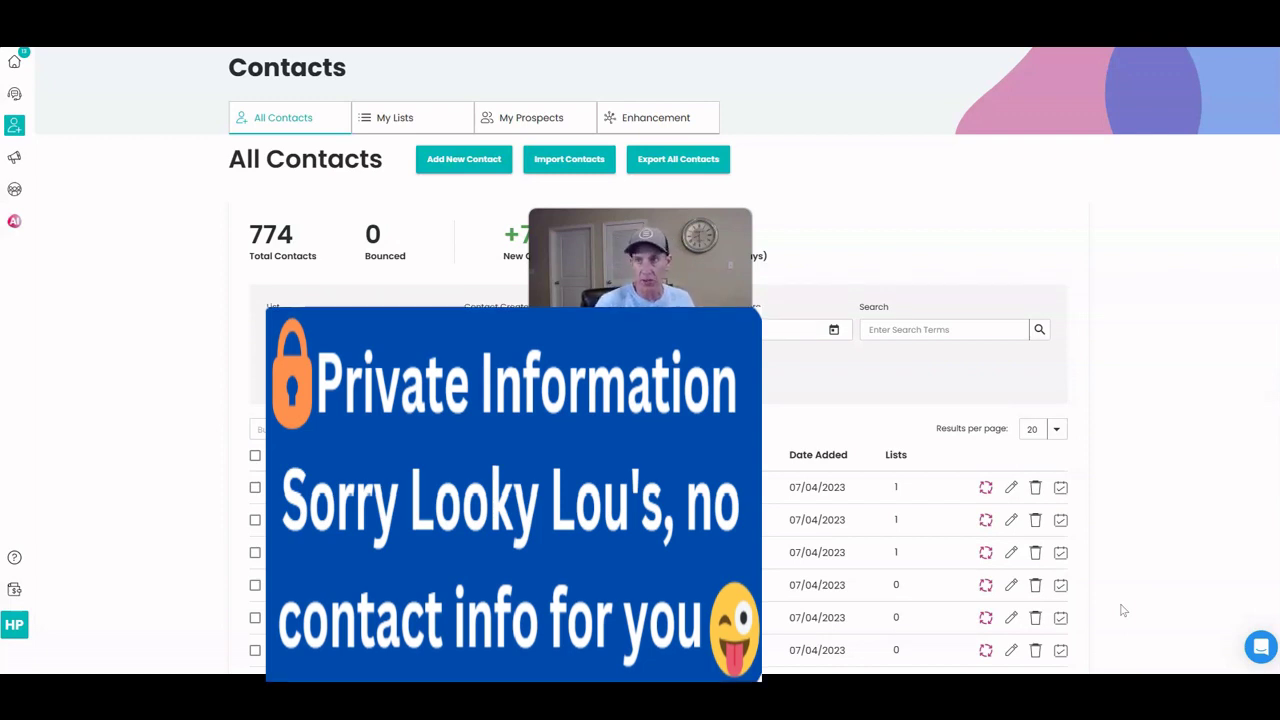
- Add the seventh contact, which lacks an email, to No Email - Reach Out Different Method, save, check its lists and return to all contacts
scroll(880, 540, down, 1)
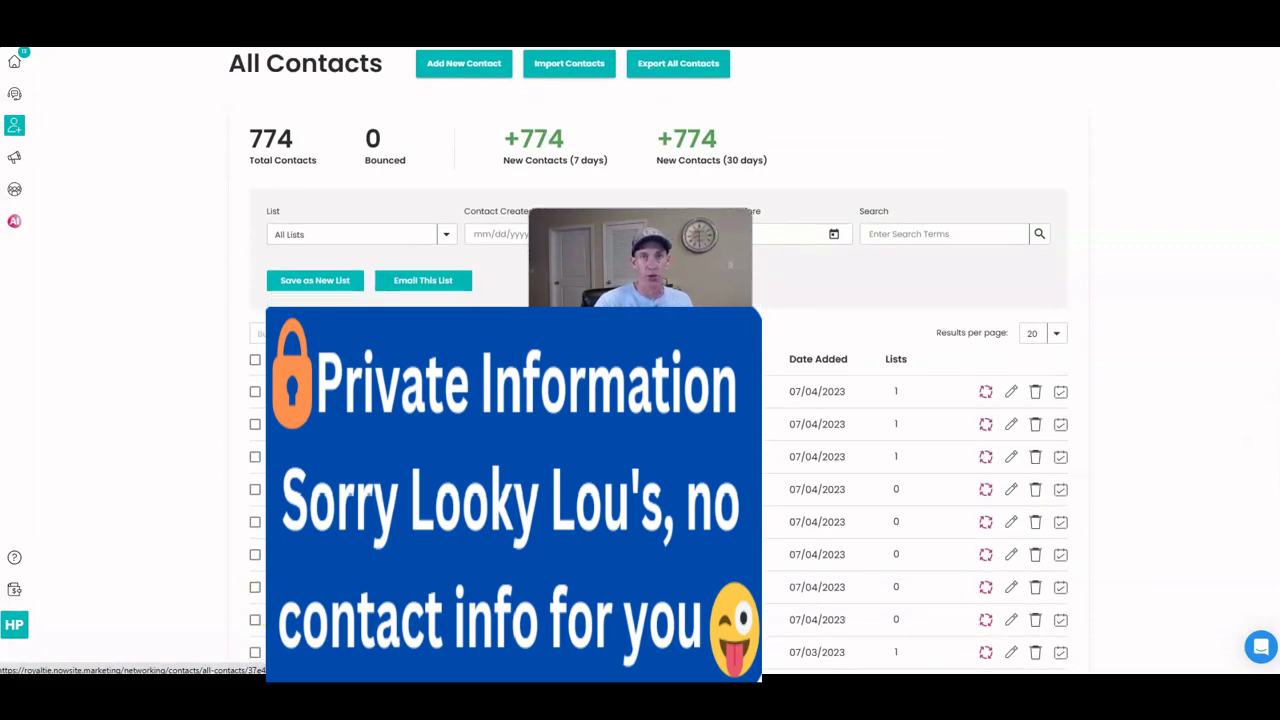
click(1011, 590)
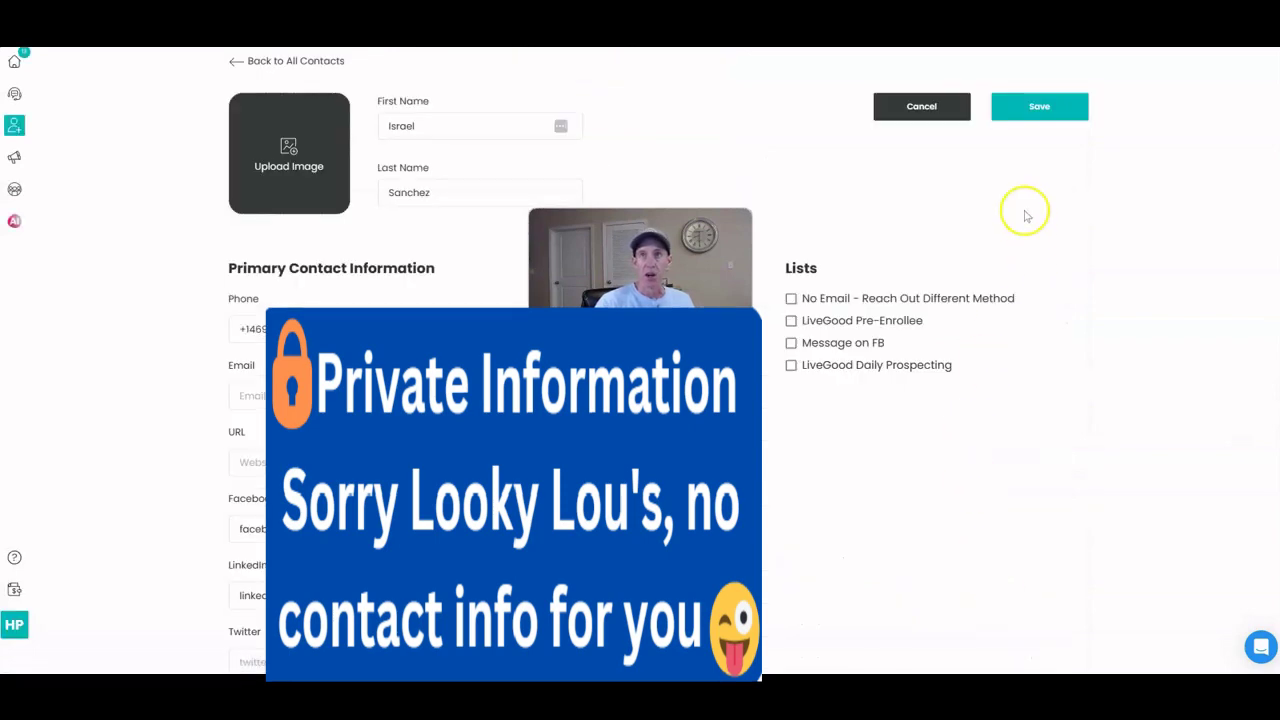
click(1036, 110)
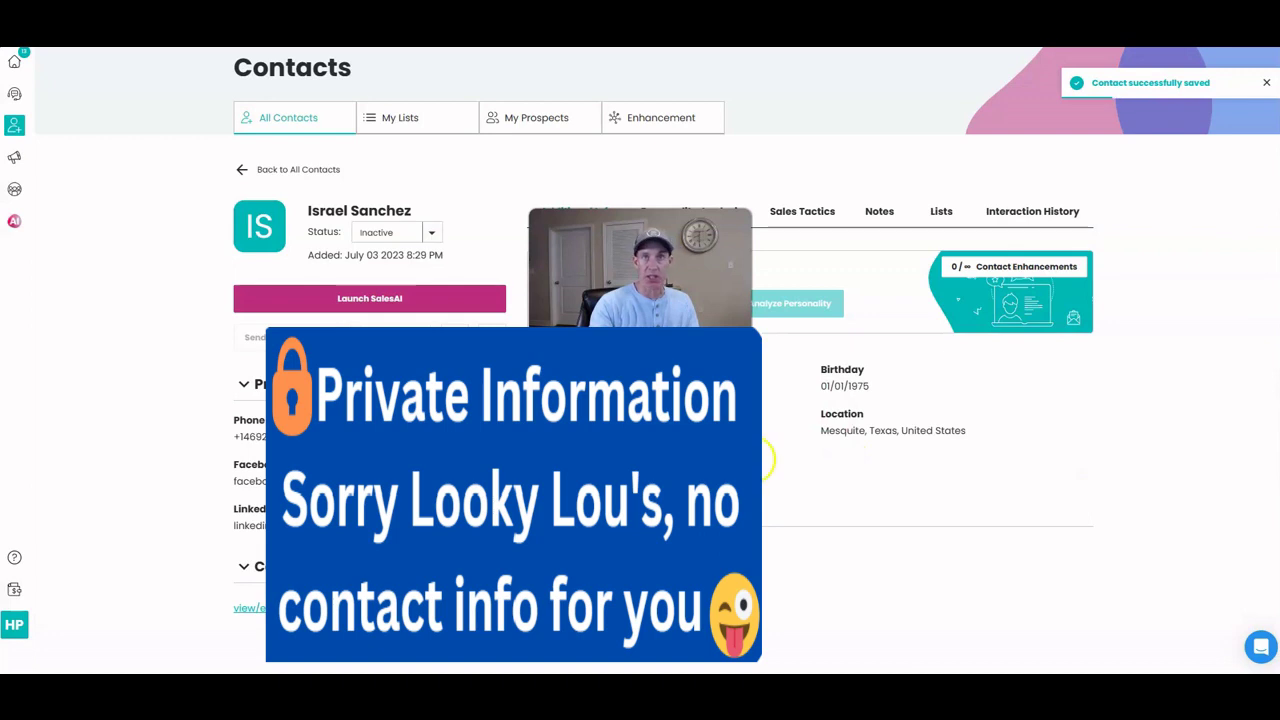
click(942, 212)
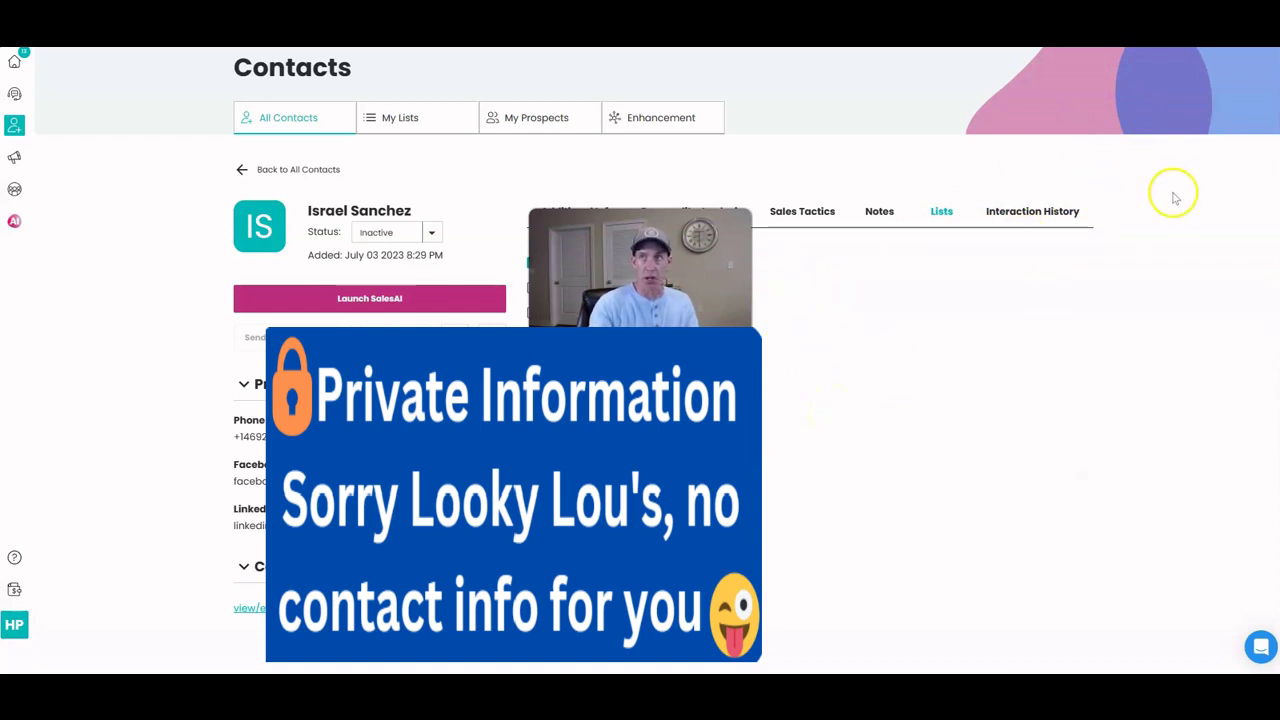
click(323, 171)
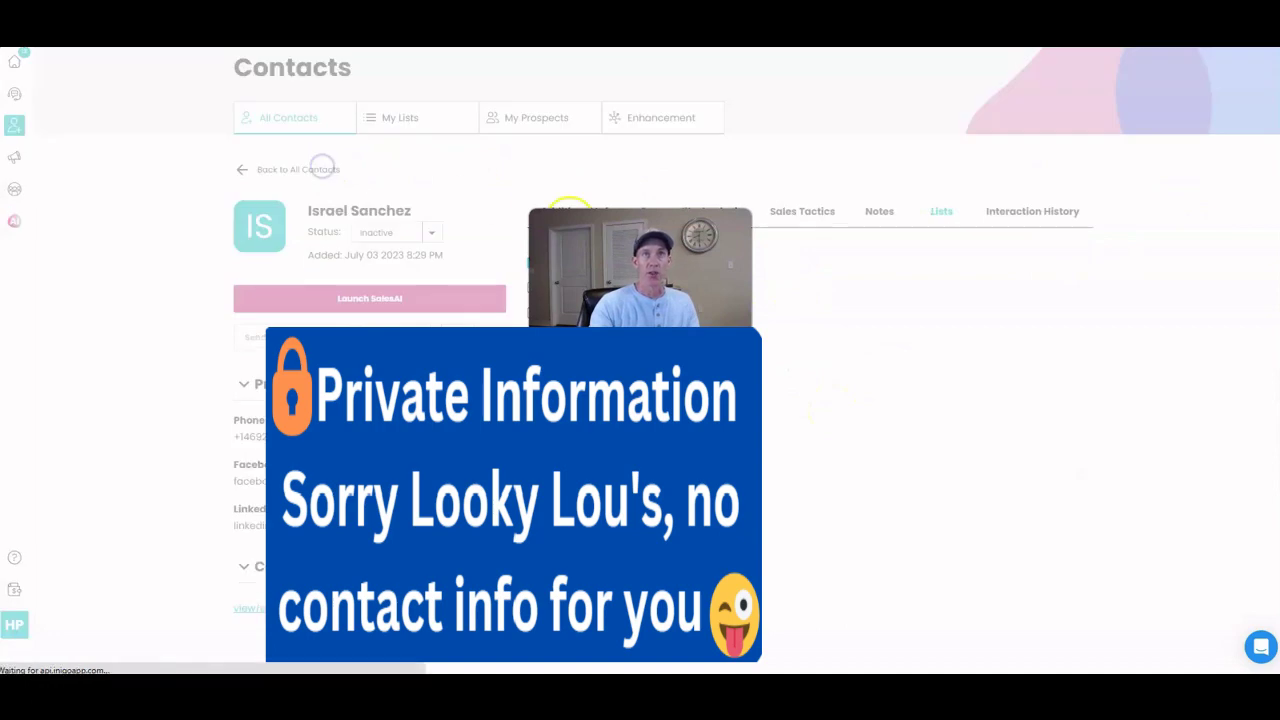
- Open the record of the fourteenth contact to check its list assignment, and return to all contacts
scroll(795, 363, down, 5)
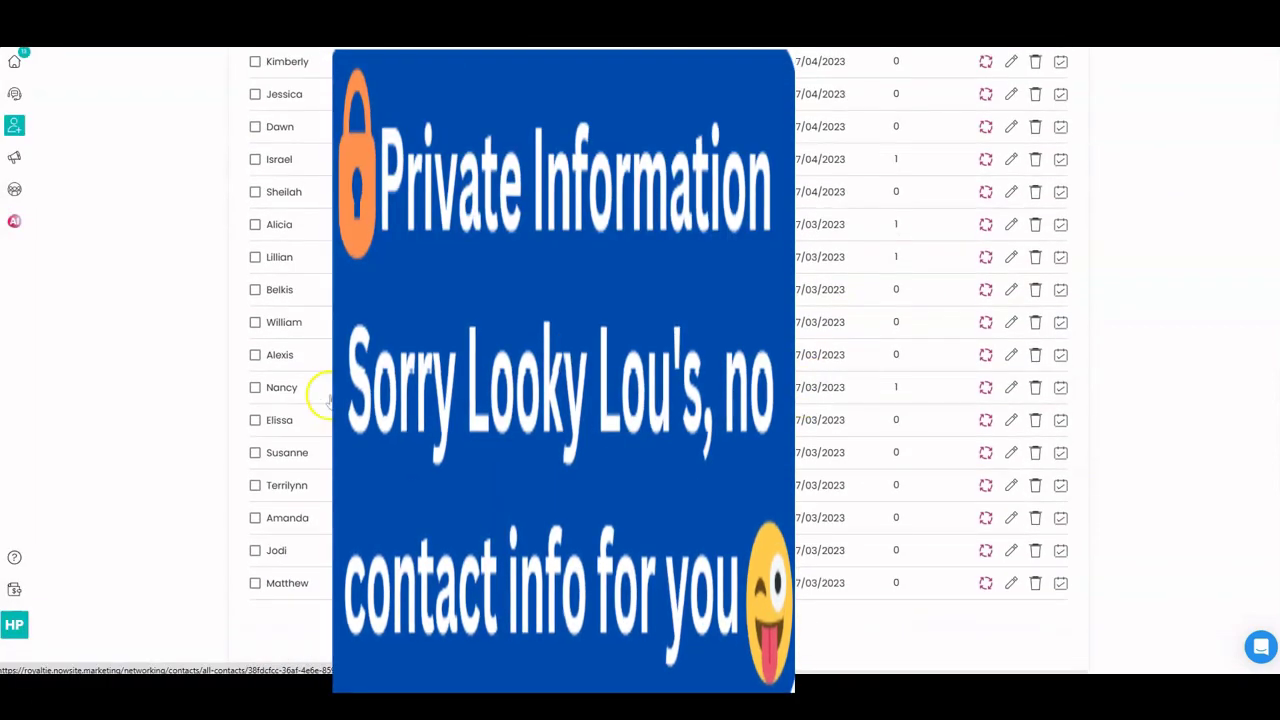
click(1008, 387)
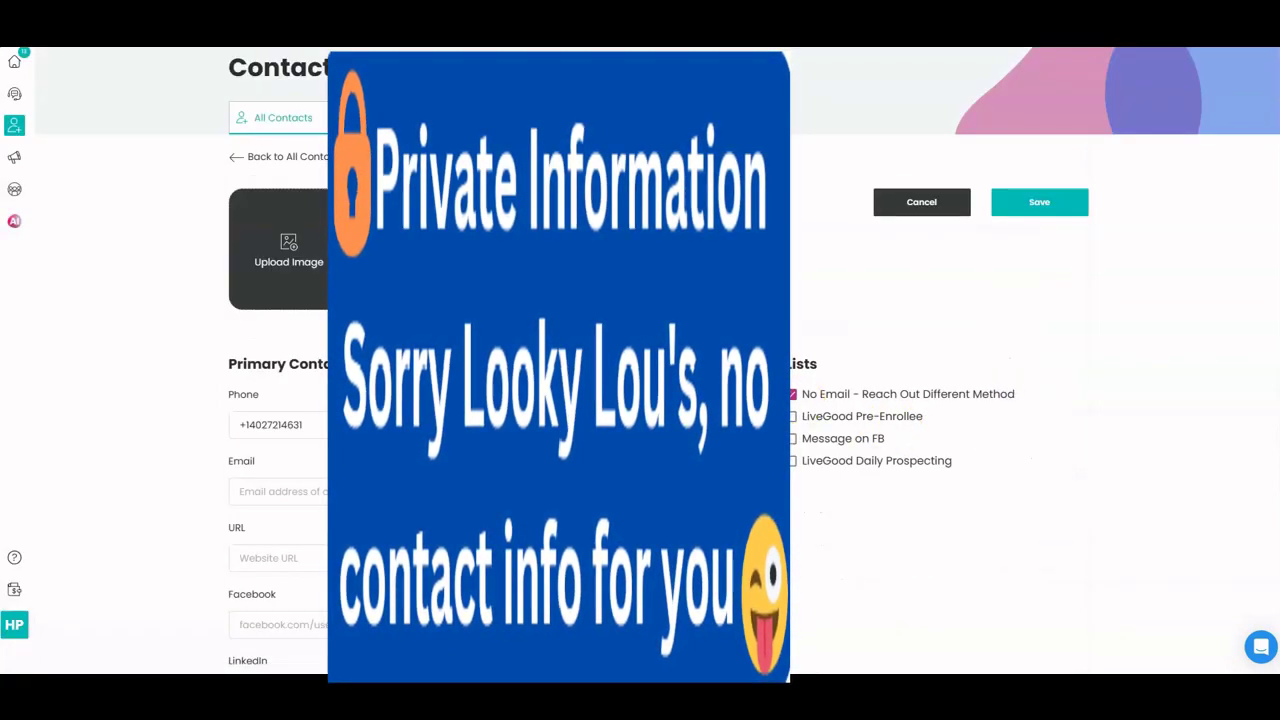
click(282, 158)
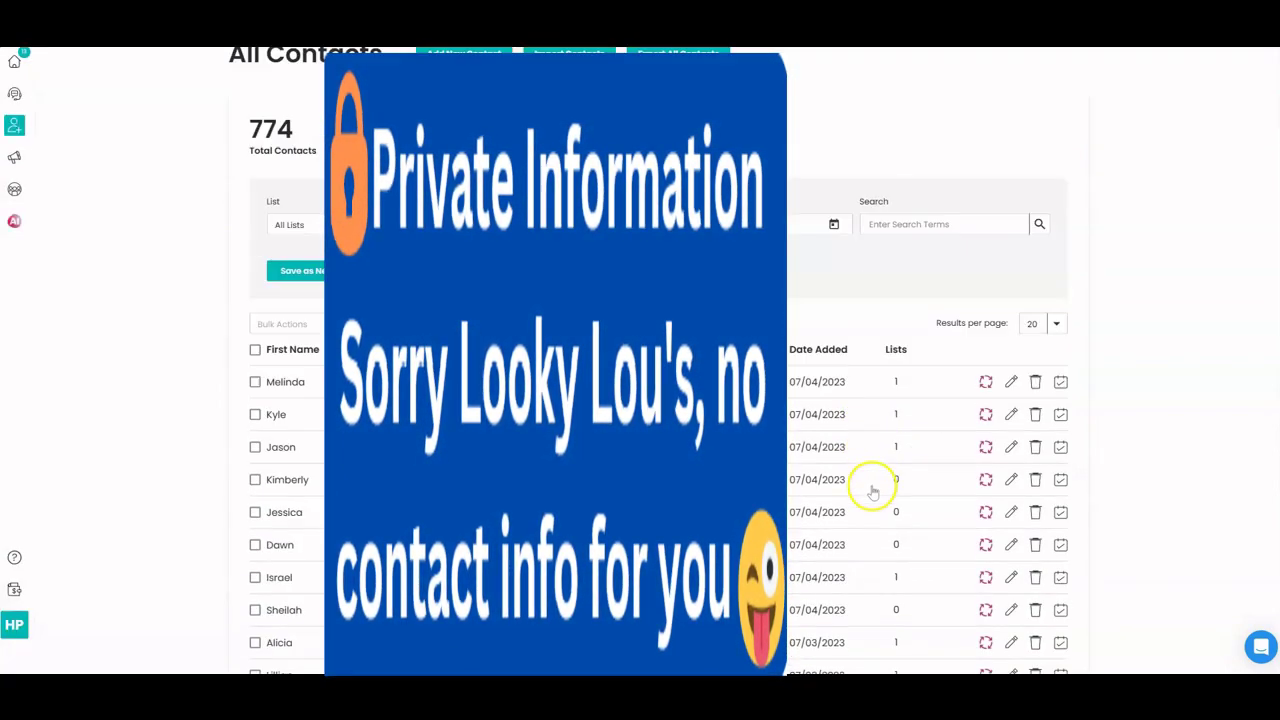
- Check the list assignments of the contacts on the first two pages of the contact list
scroll(885, 505, down, 2)
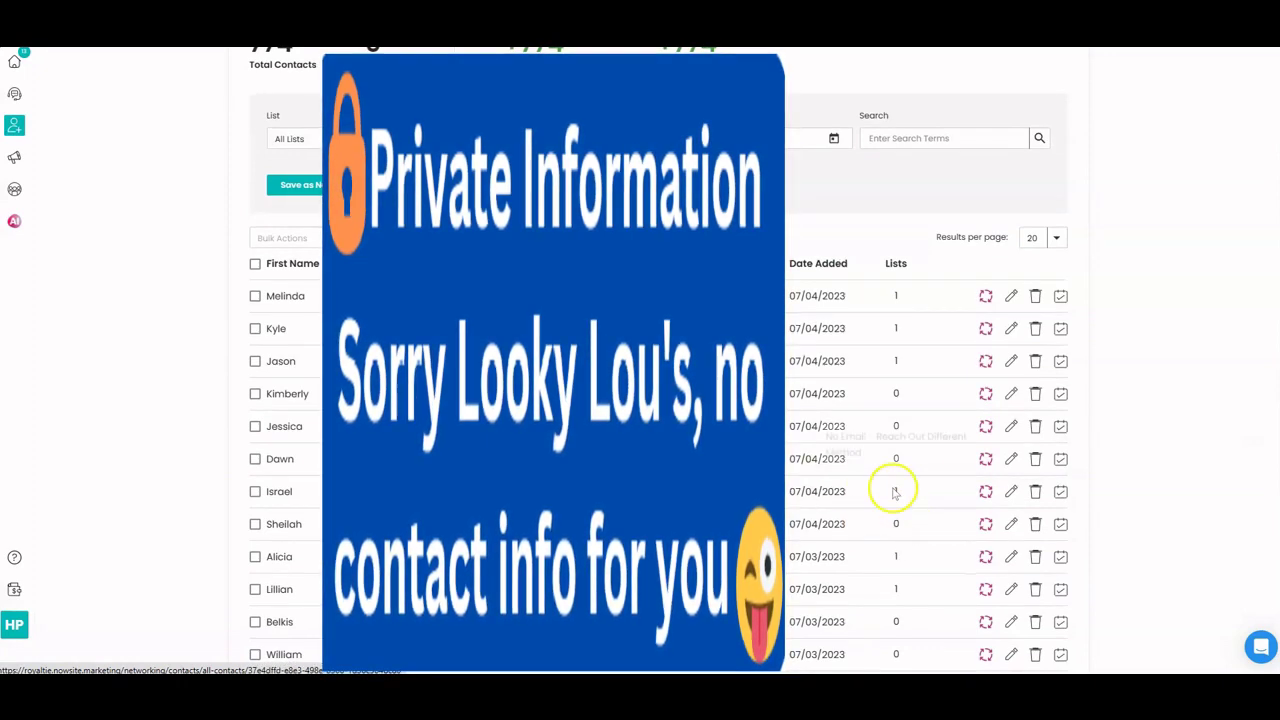
scroll(910, 503, down, 3)
scroll(900, 498, down, 1)
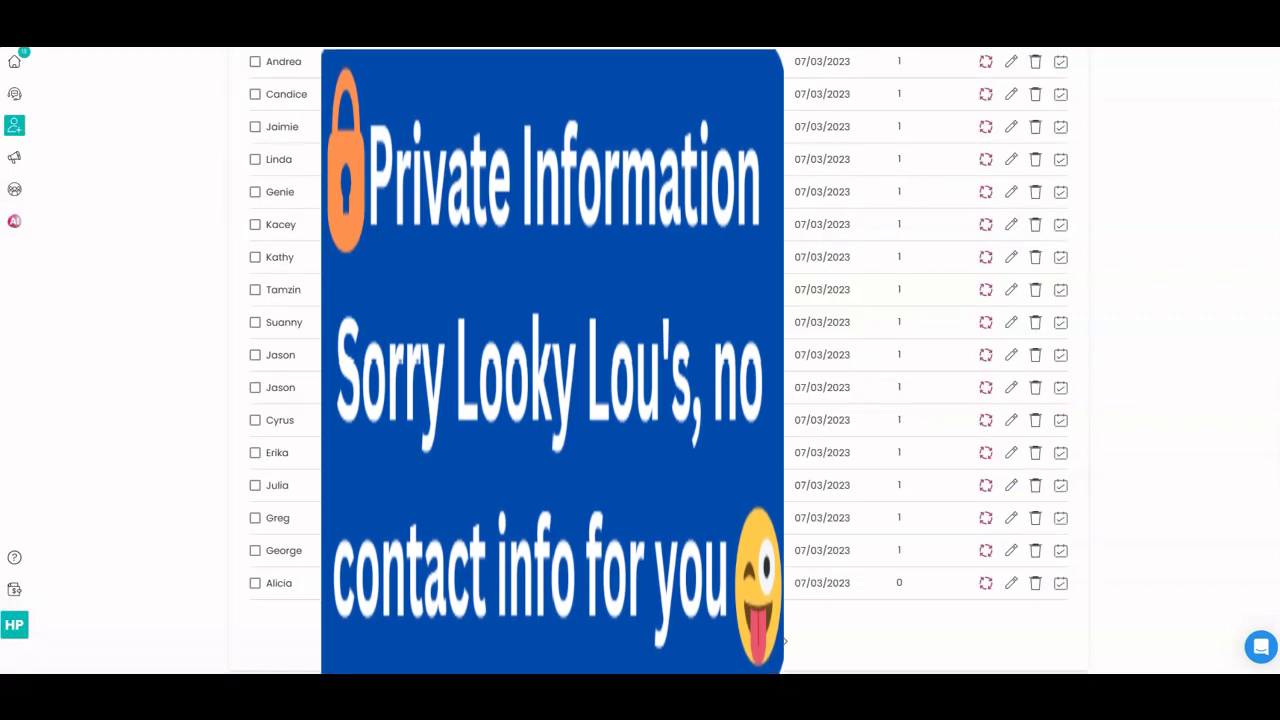
scroll(835, 438, up, 4)
scroll(836, 442, down, 4)
scroll(891, 504, up, 8)
scroll(808, 514, down, 5)
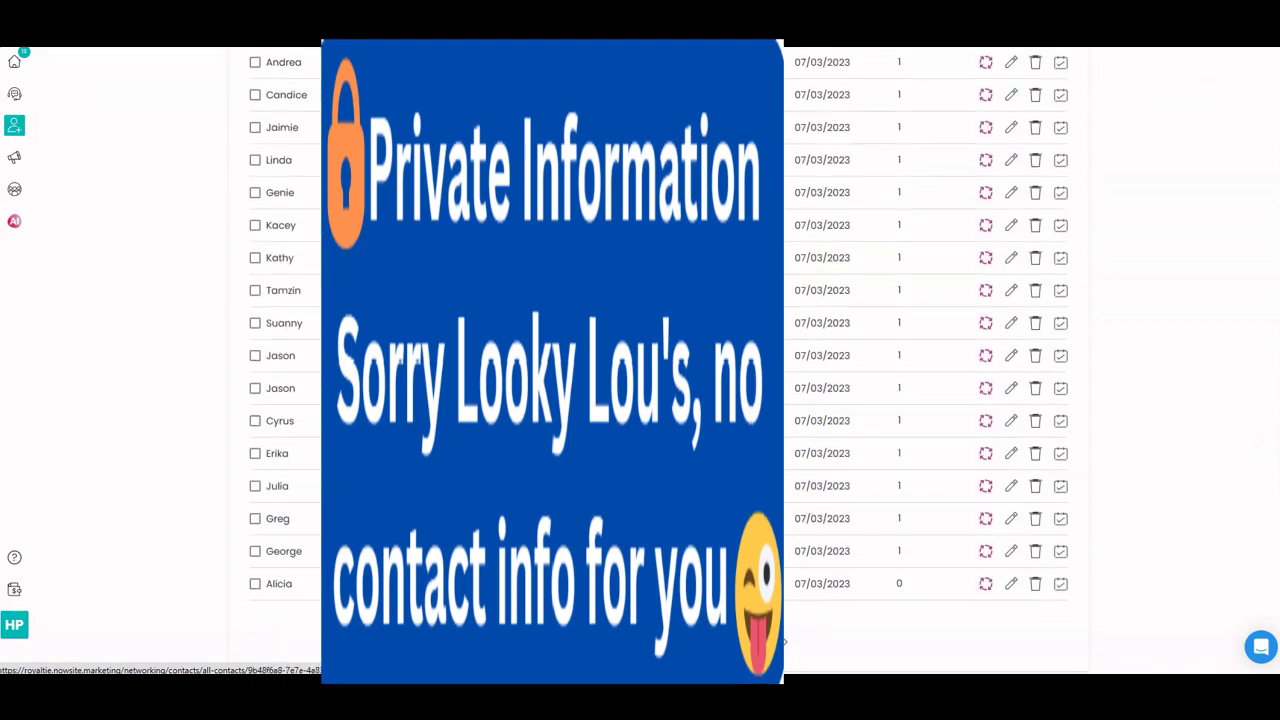
- On the third contact page, assign the fifth contact from the end to a list, save, check its lists and return to all contacts
click(783, 640)
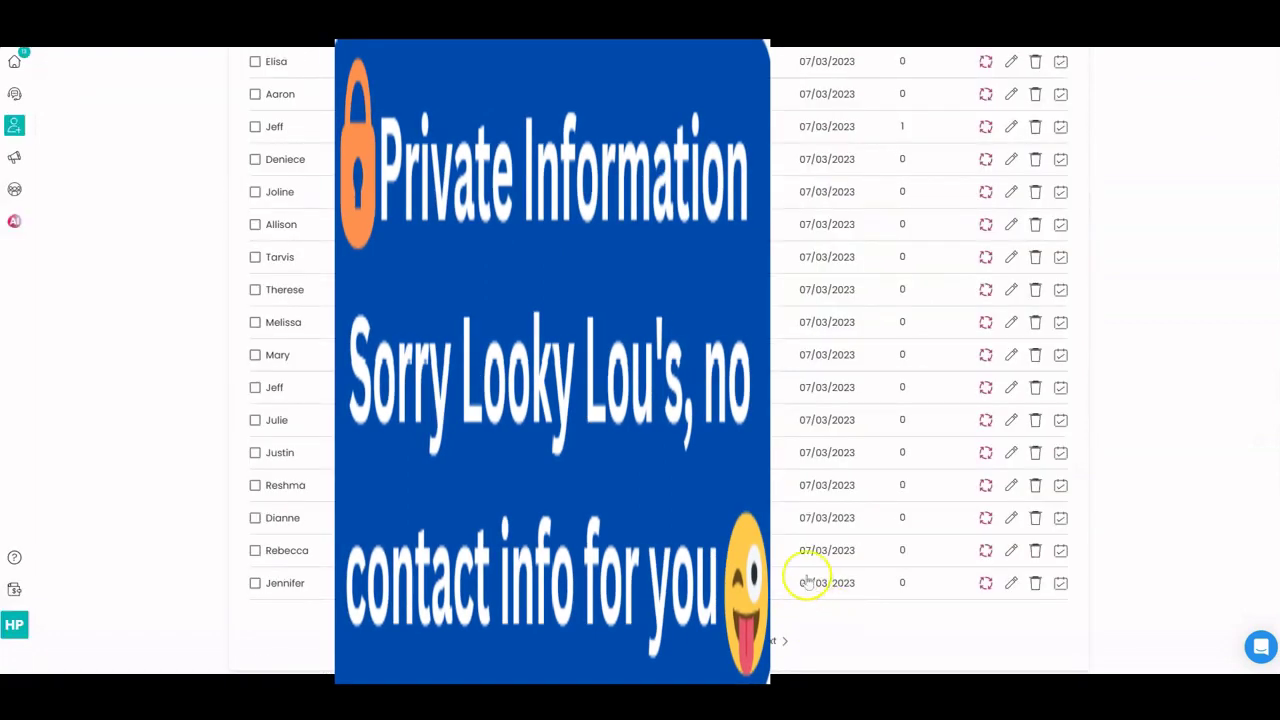
click(1011, 452)
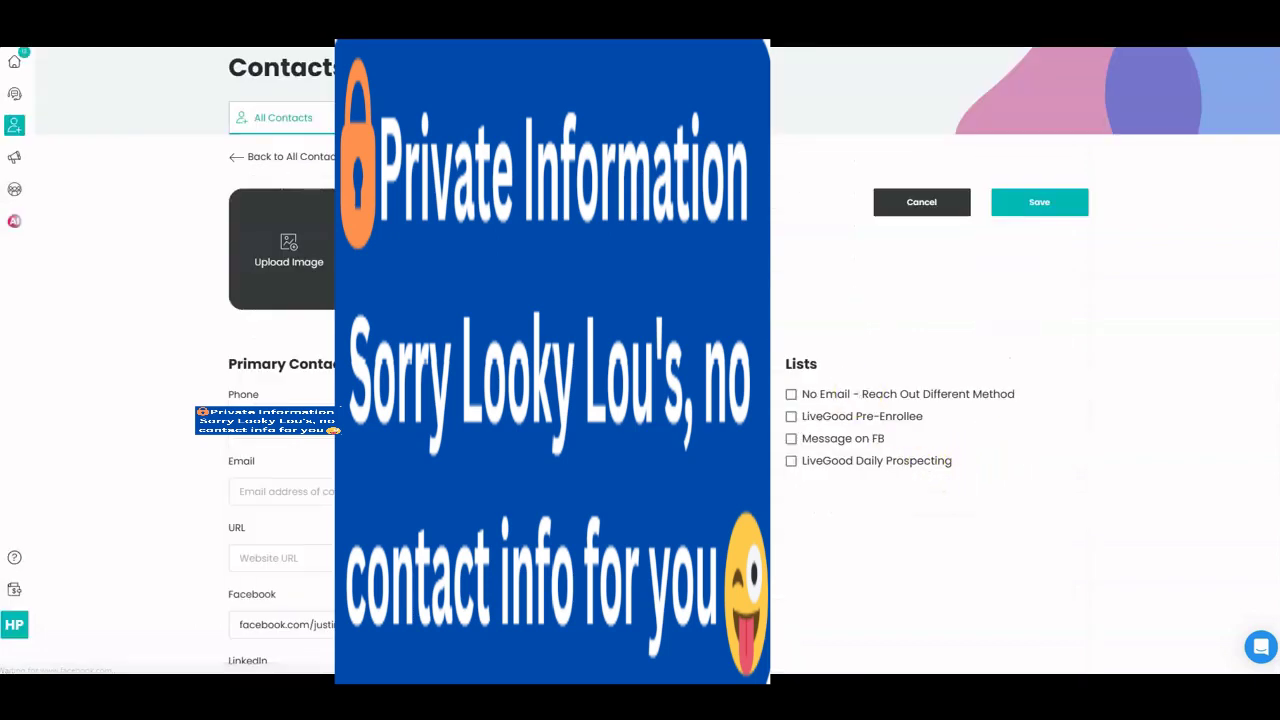
click(1047, 210)
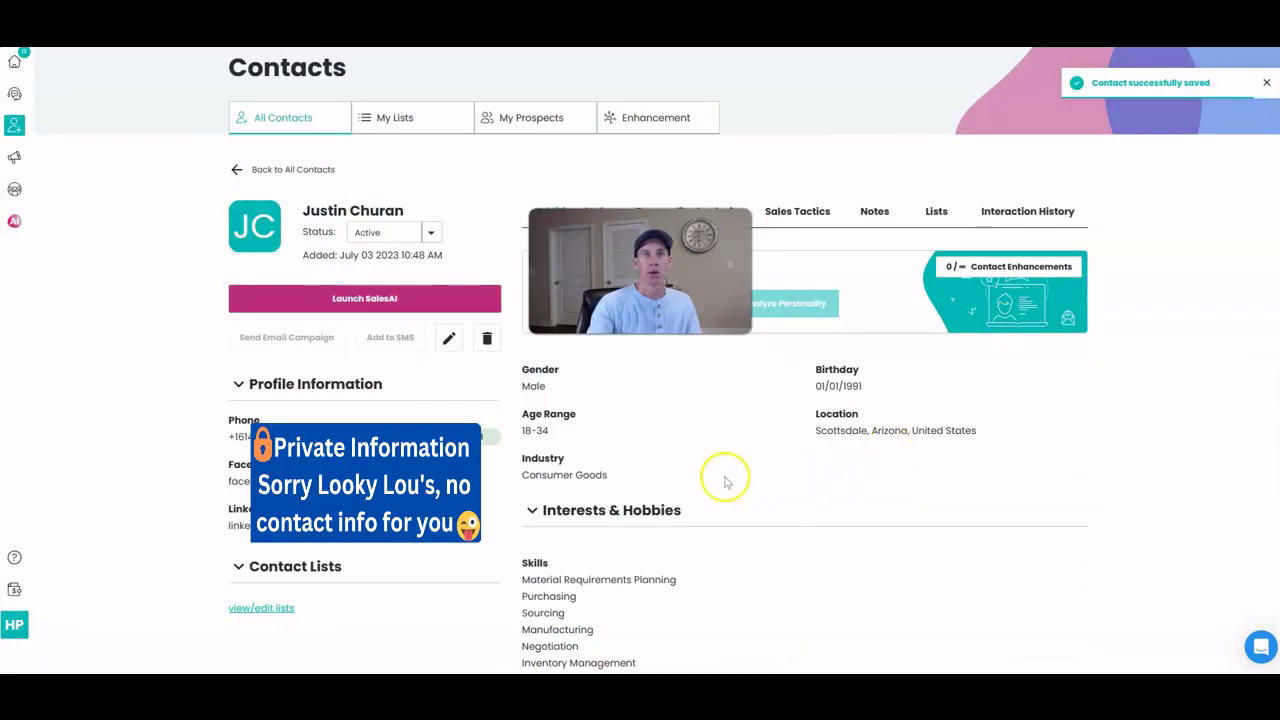
click(934, 212)
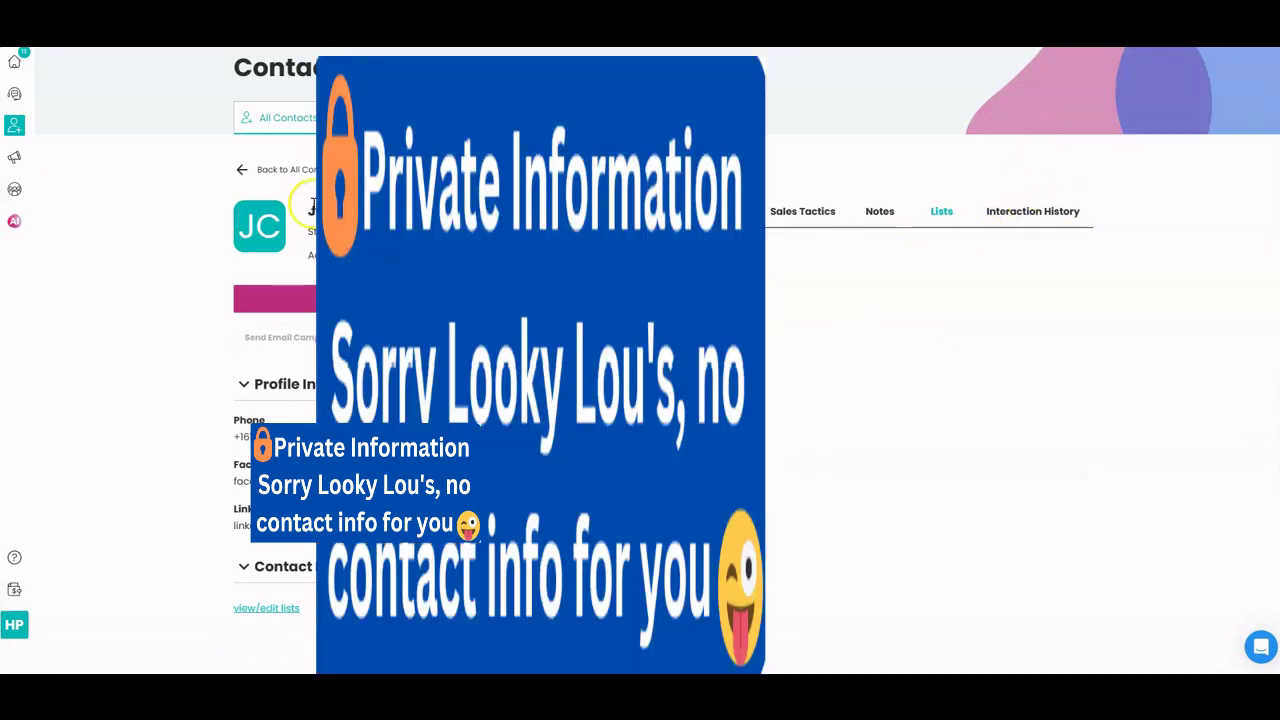
click(285, 169)
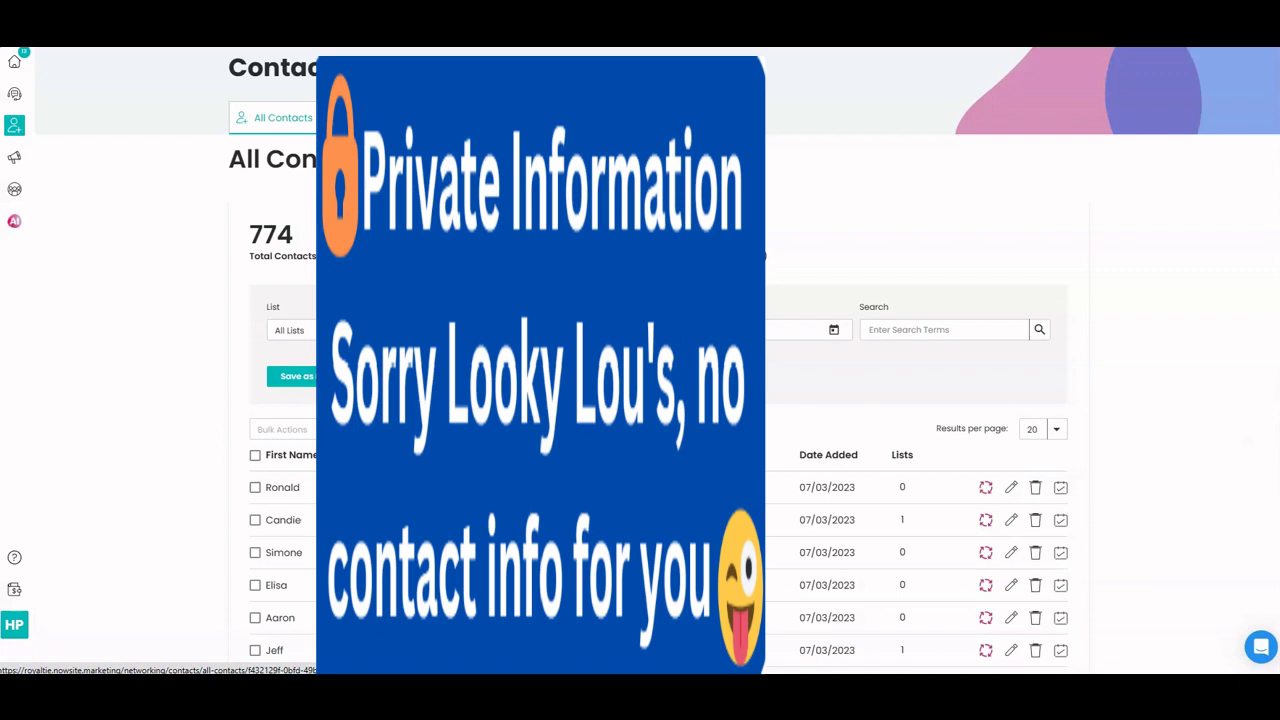
- Look over the list assignments on the current page, return to the first contact page and continue to the second
scroll(920, 400, down, 2)
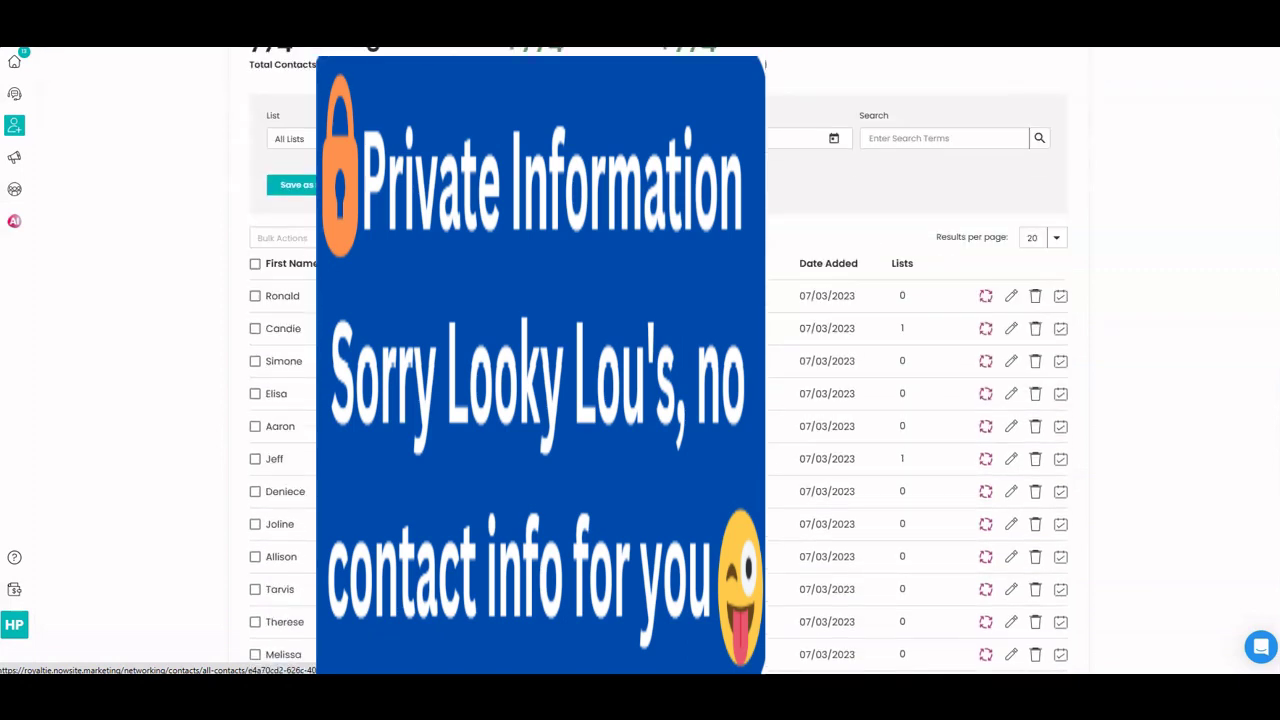
scroll(660, 400, down, 2)
scroll(900, 360, down, 2)
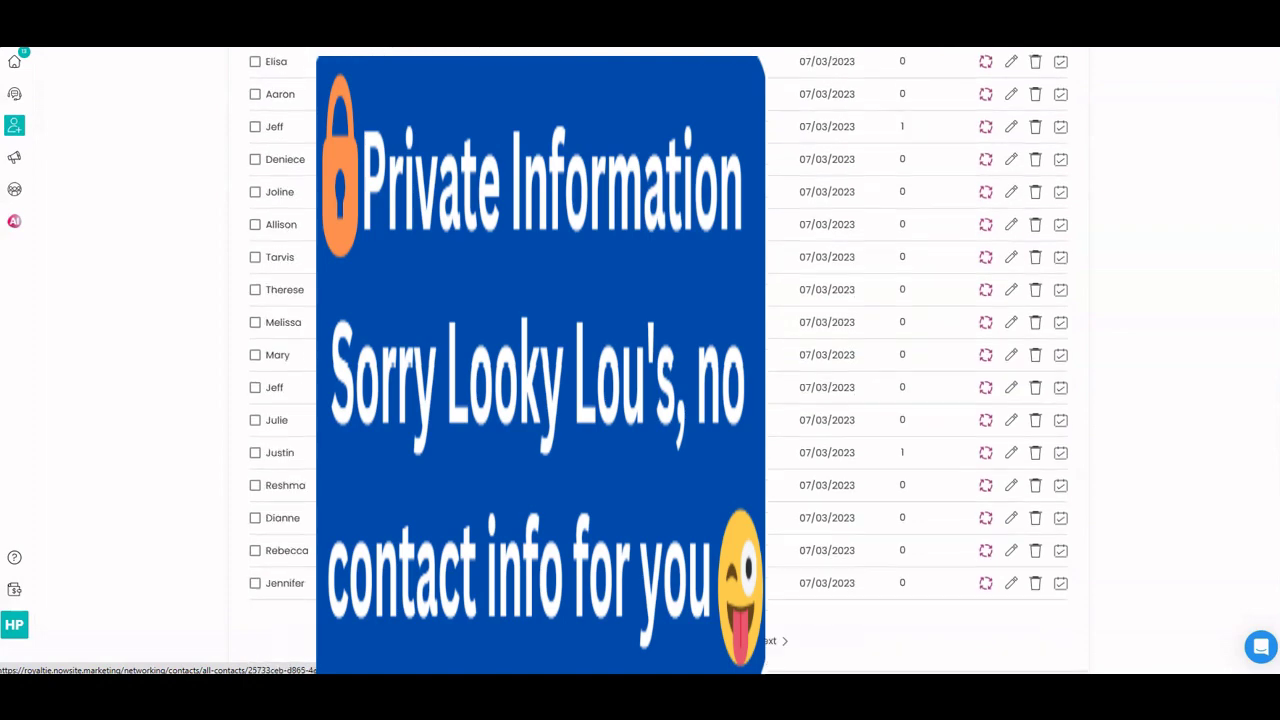
click(556, 641)
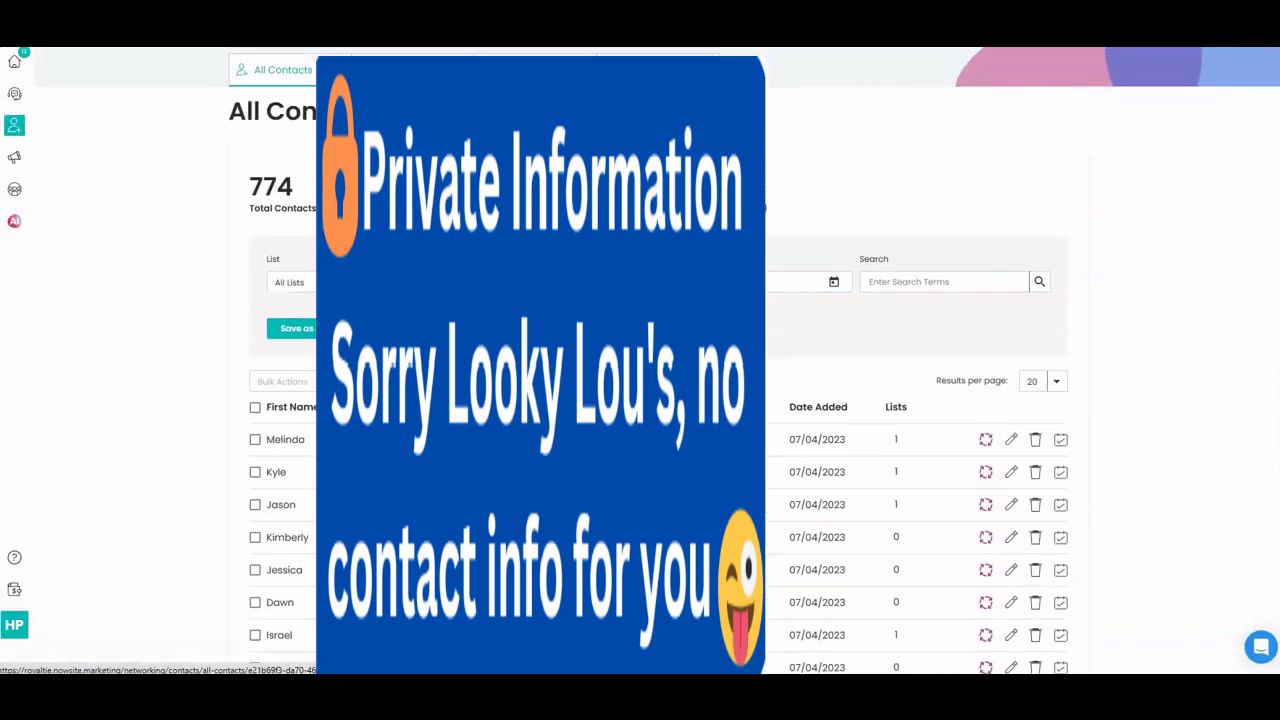
scroll(660, 400, down, 4)
scroll(660, 400, down, 1)
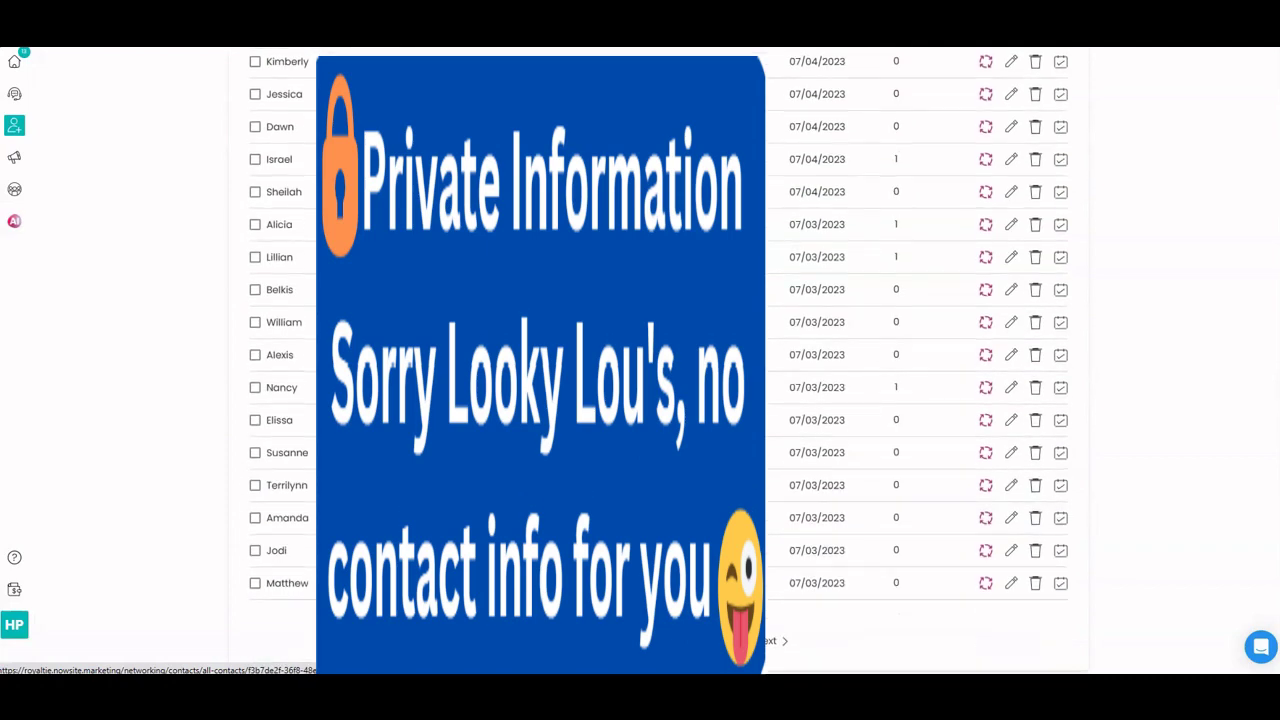
click(628, 641)
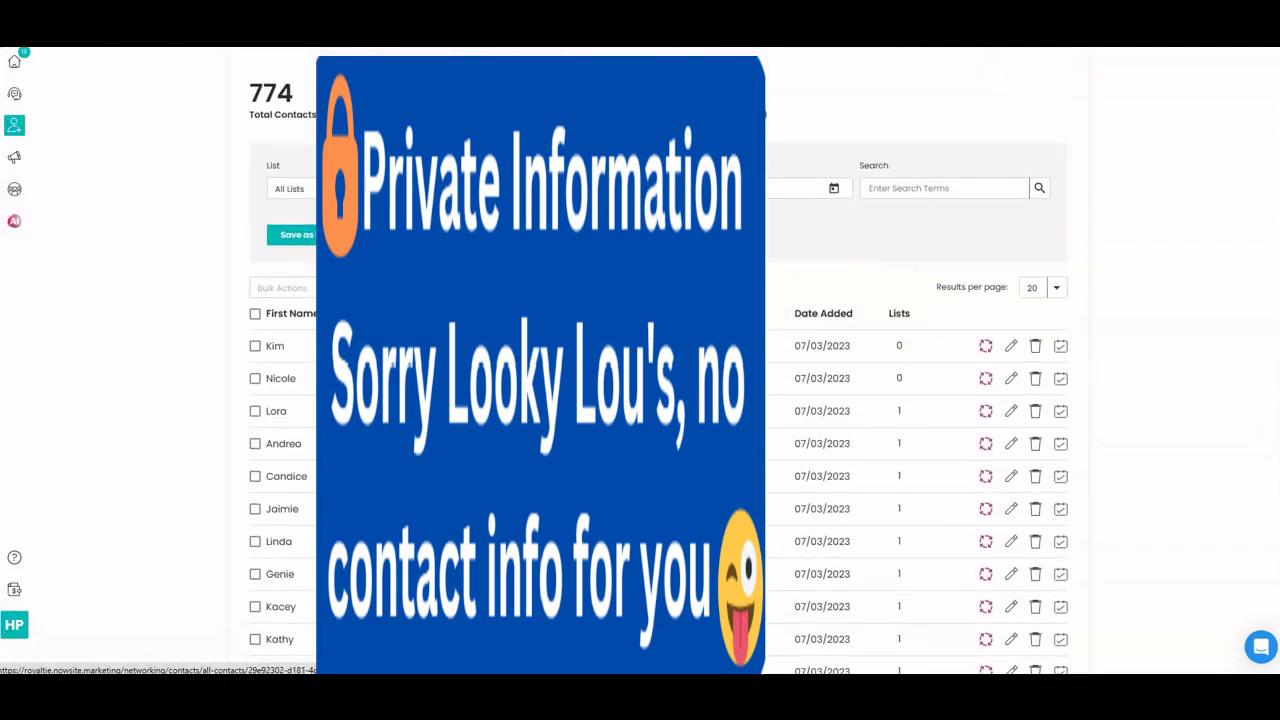
- Open the twelfth contact on the current page for editing and save it to view the full record
scroll(660, 400, down, 4)
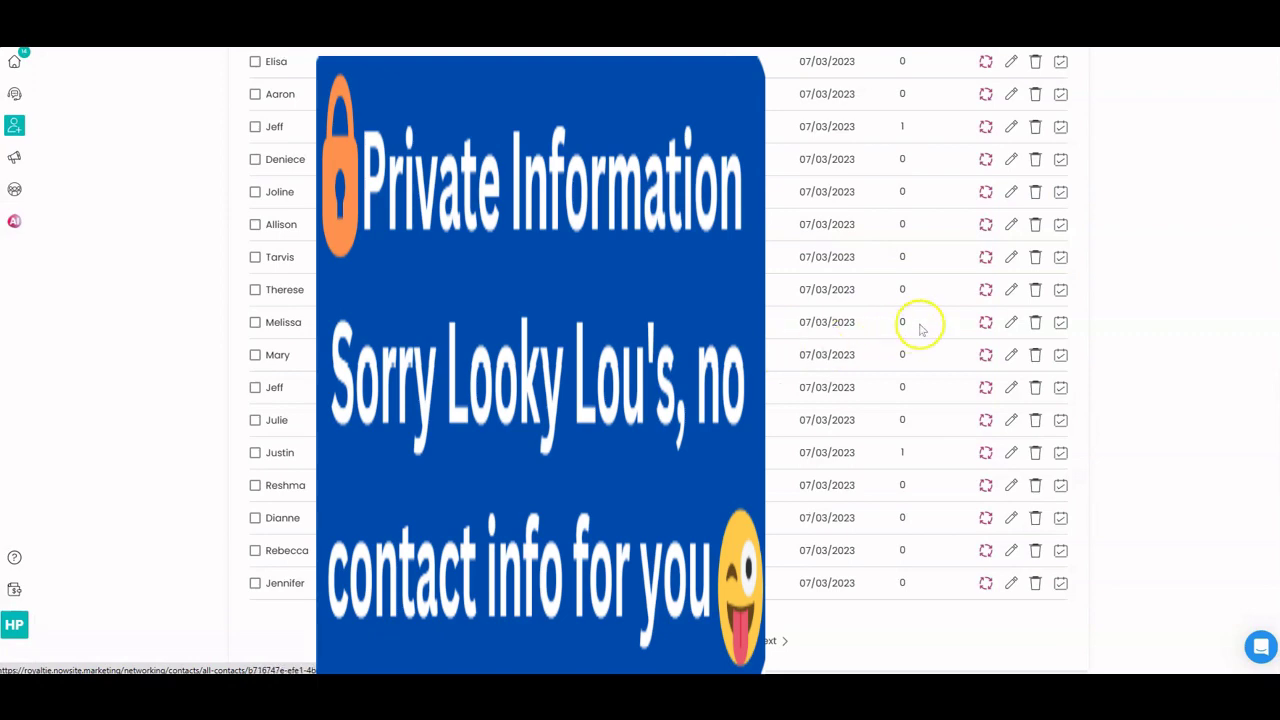
click(1013, 322)
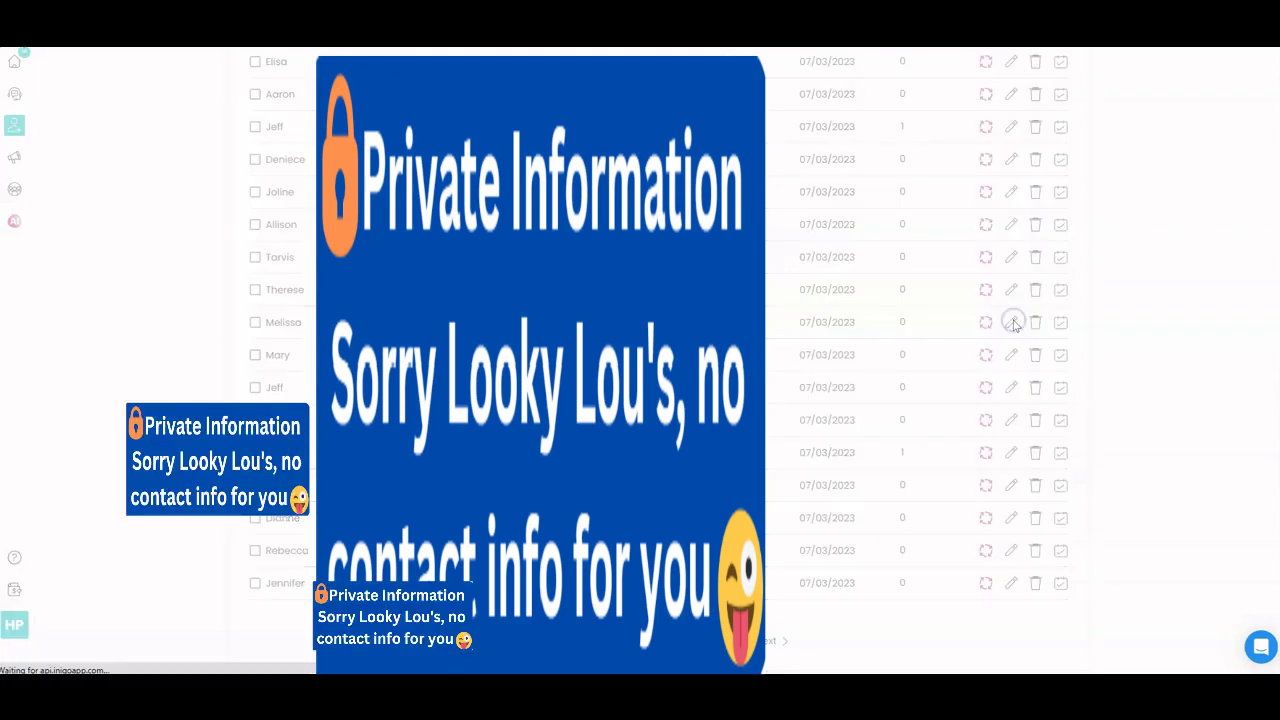
click(418, 505)
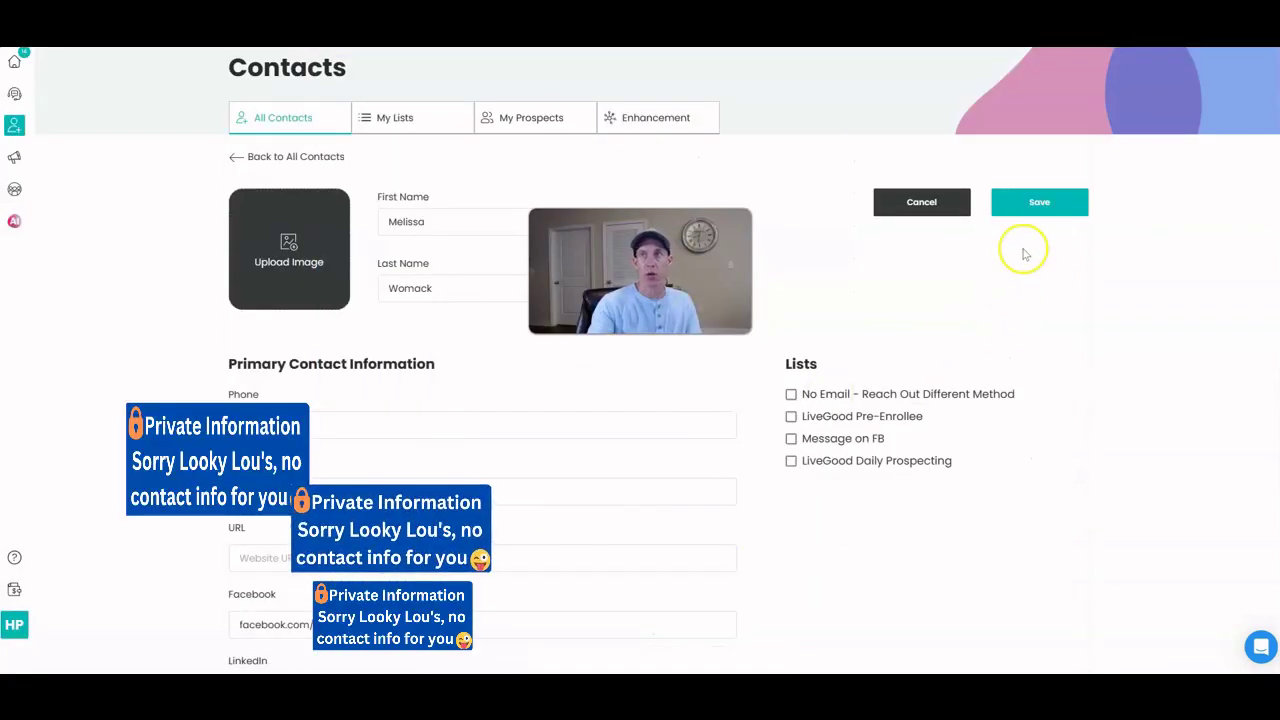
click(1037, 204)
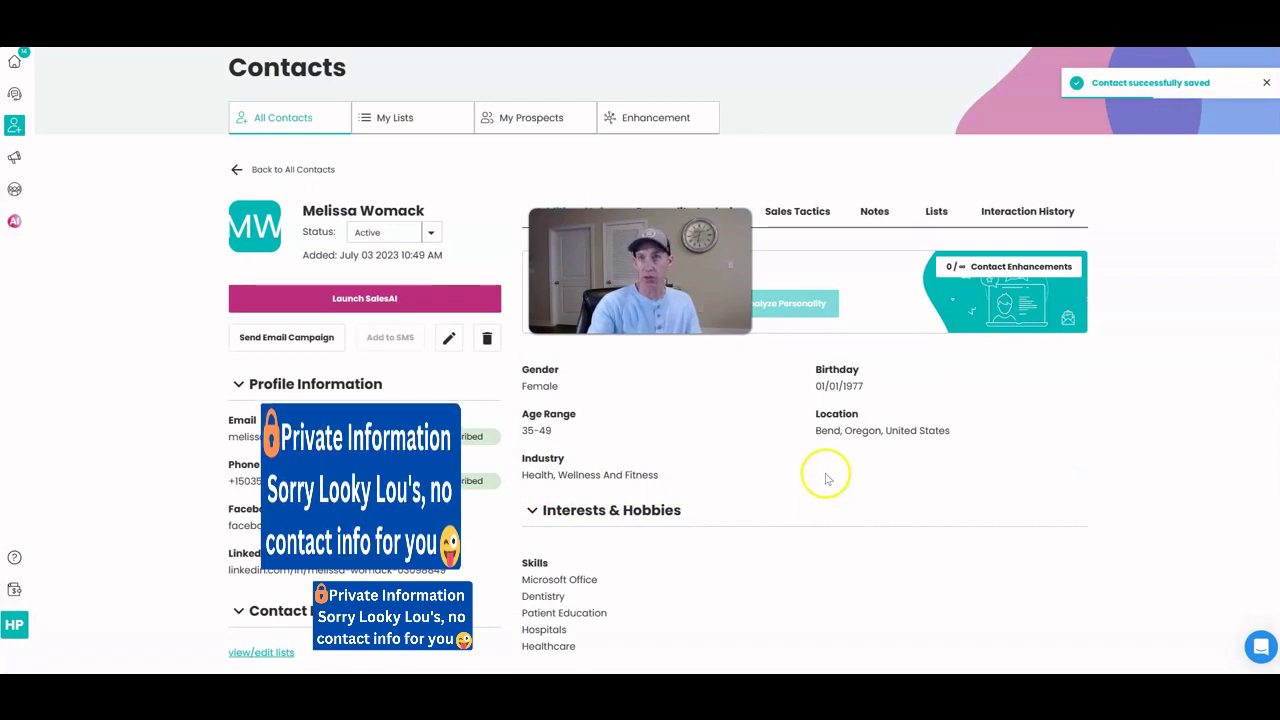
- Add this contact to the No Email - Reach Out Different Method list, save, and return to all contacts
click(451, 341)
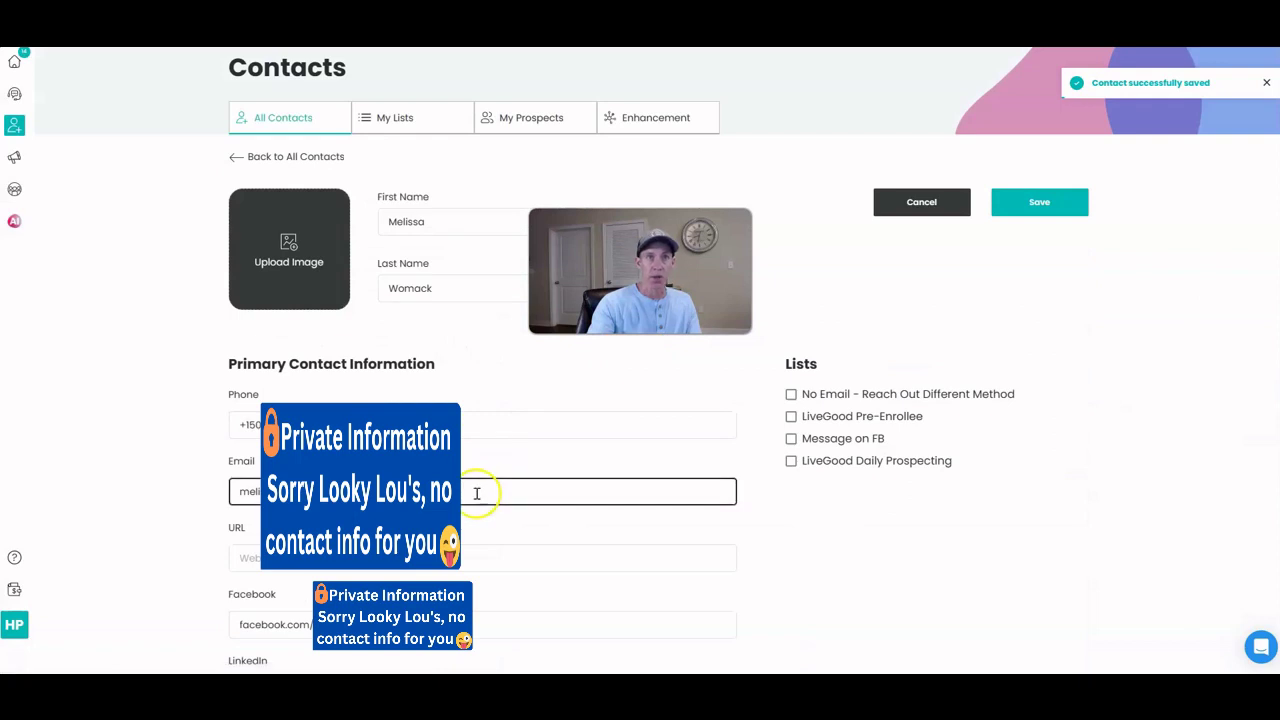
click(360, 491)
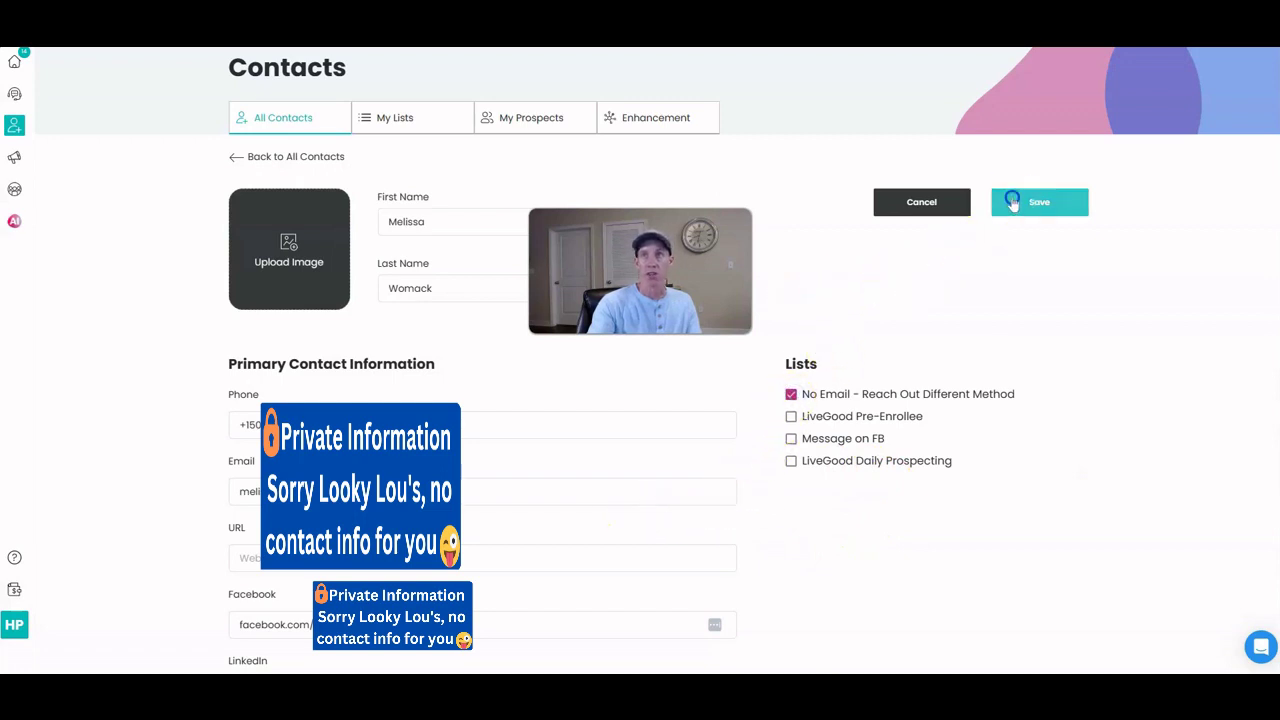
click(1039, 202)
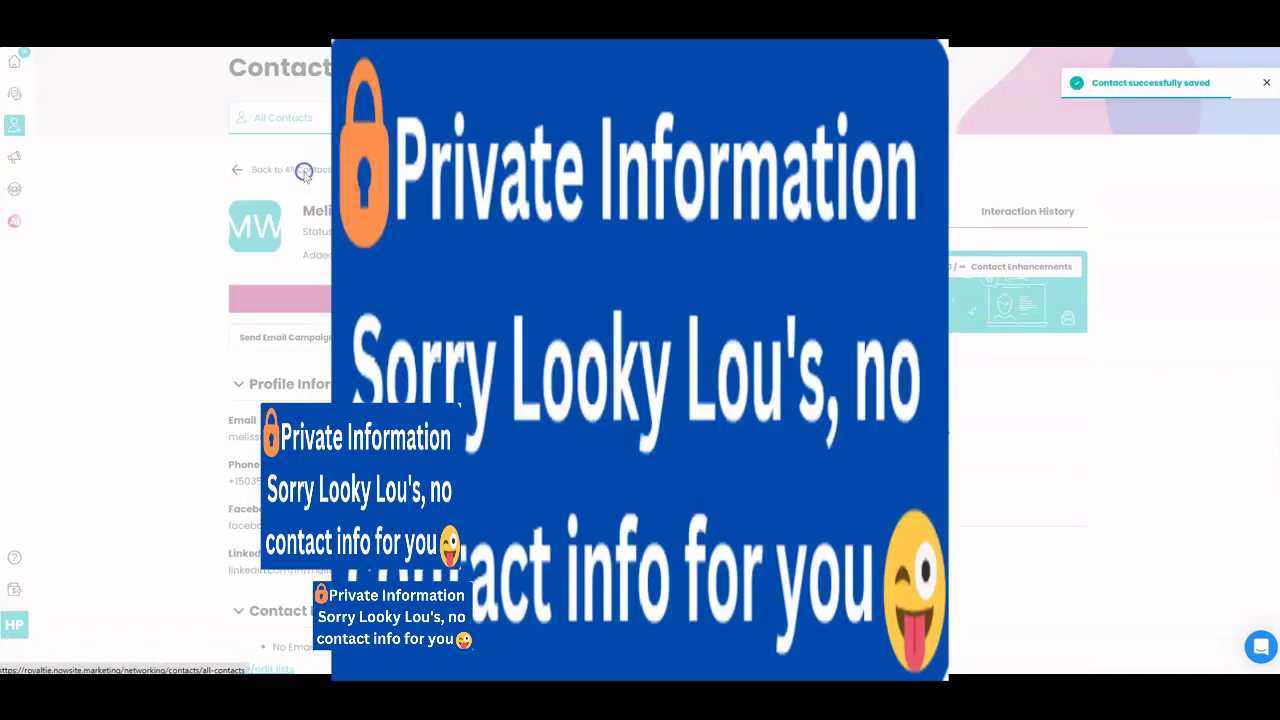
click(305, 171)
- Page forward through the contact list and examine the list assignments on each page to find unassigned contacts
scroll(640, 400, down, 4)
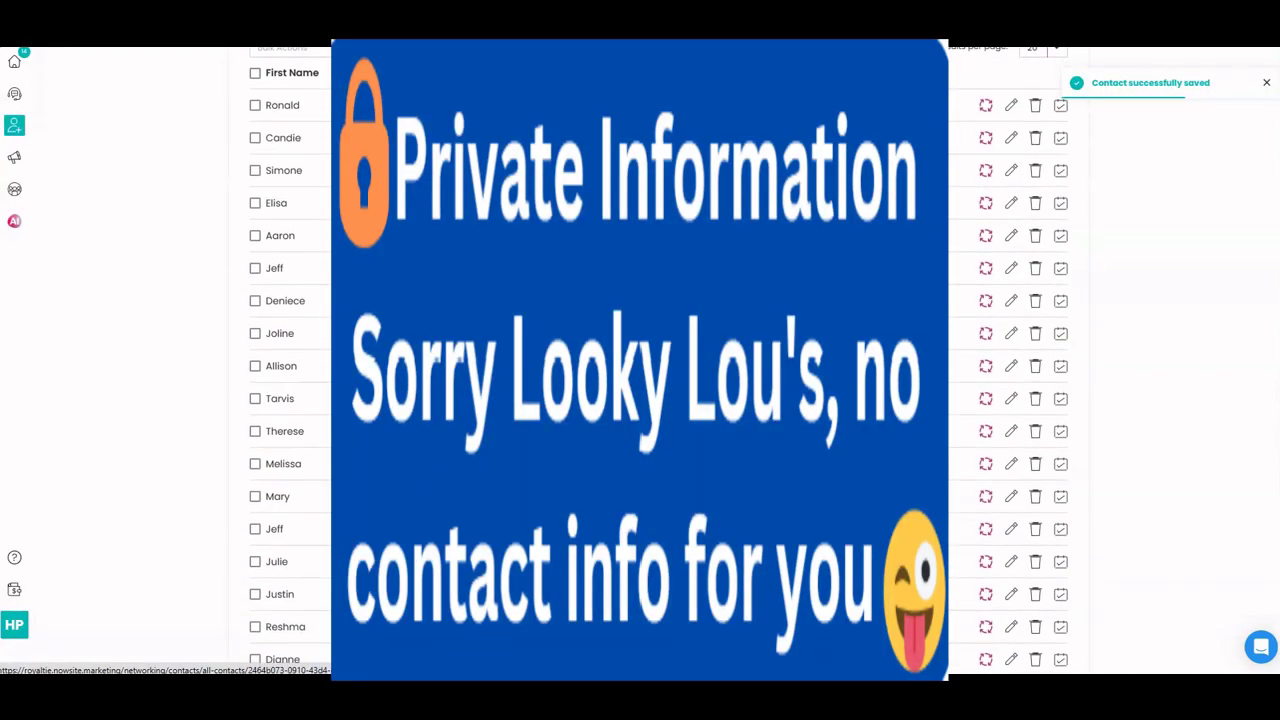
scroll(640, 360, down, 2)
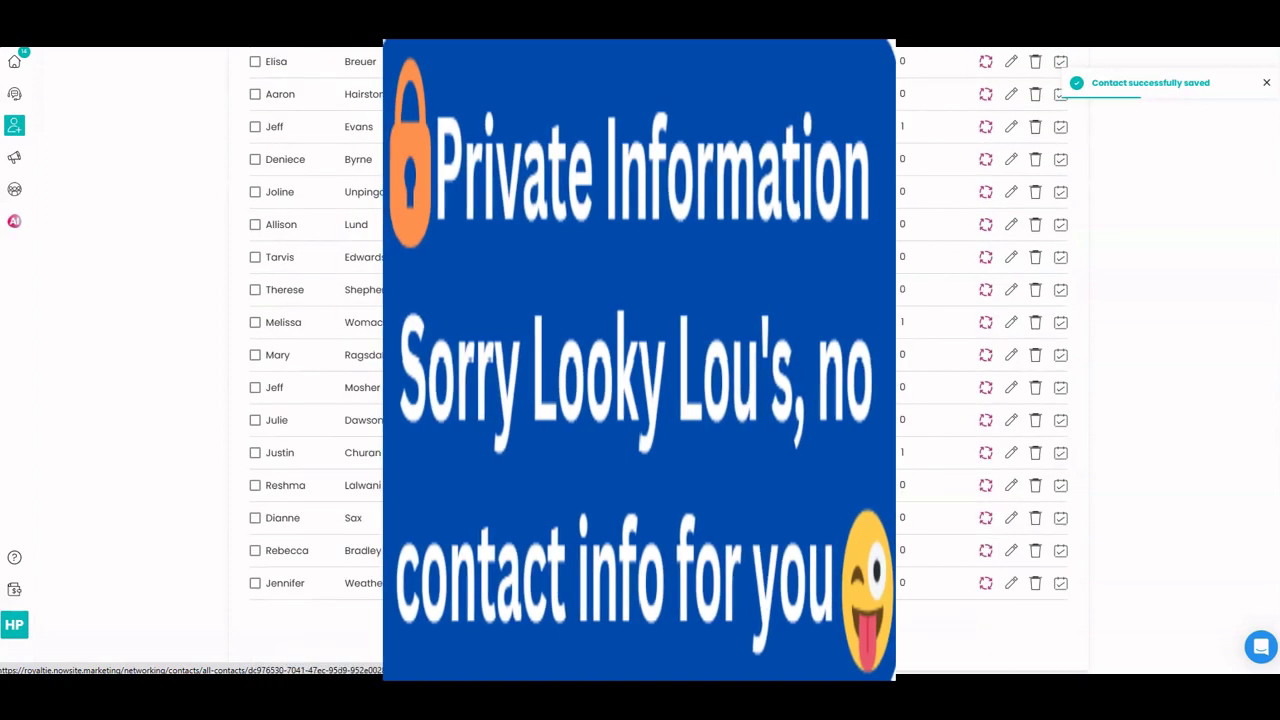
click(680, 635)
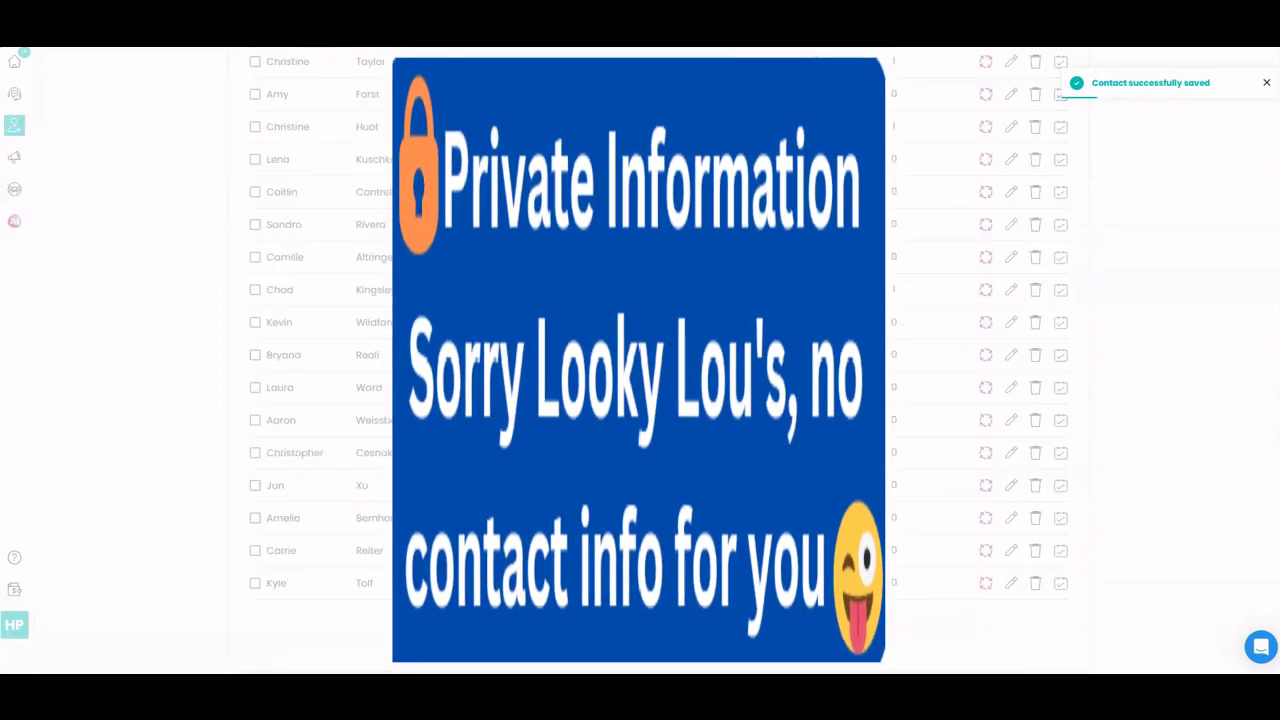
scroll(640, 400, up, 1)
scroll(640, 400, up, 2)
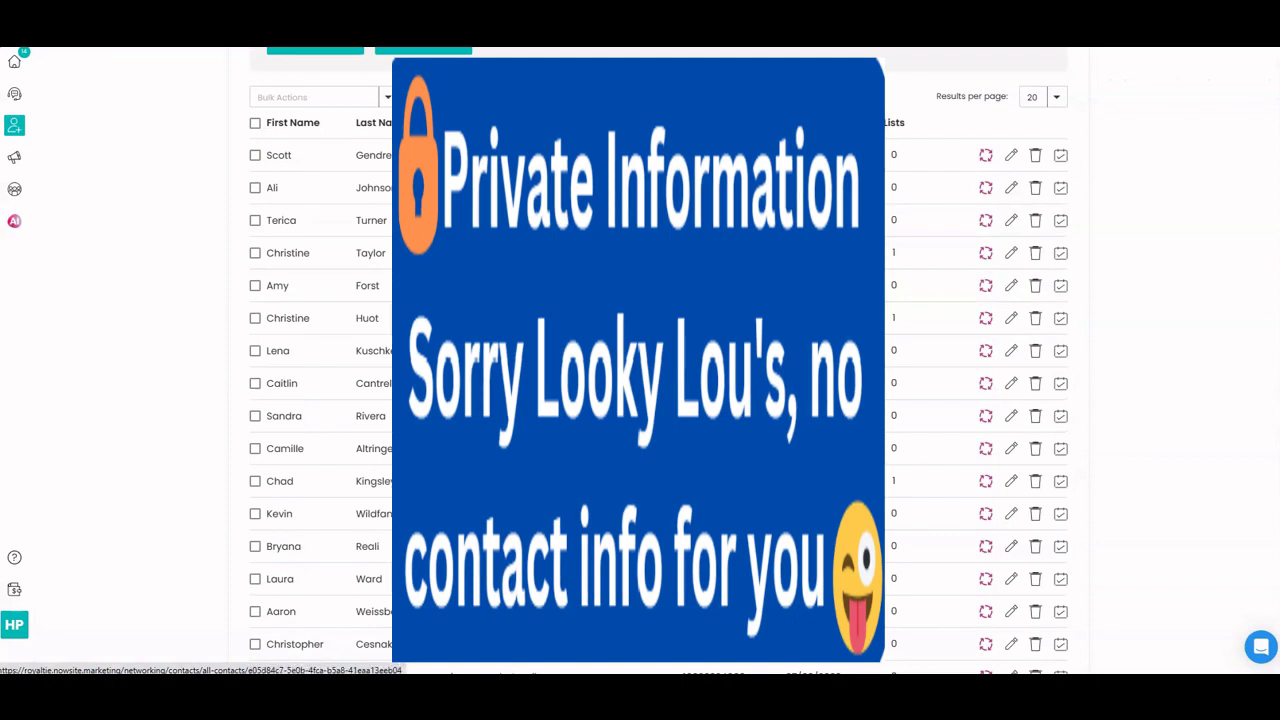
scroll(640, 360, down, 3)
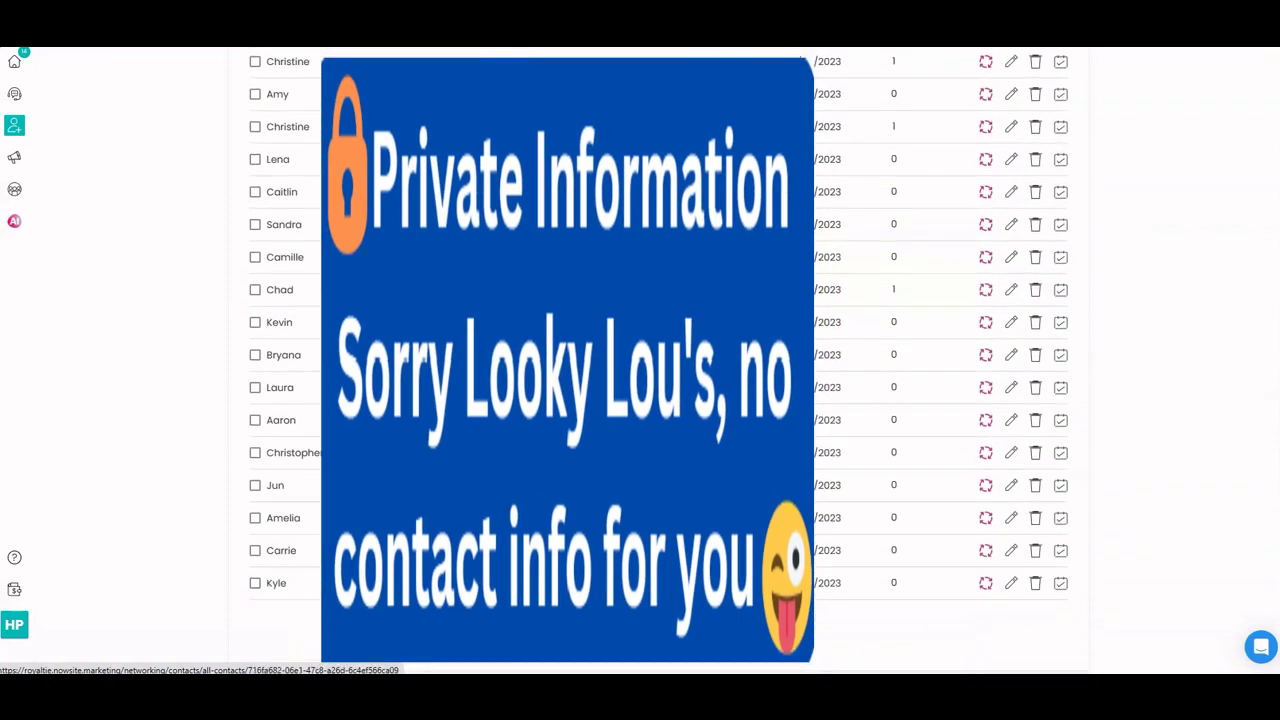
scroll(640, 360, down, 20)
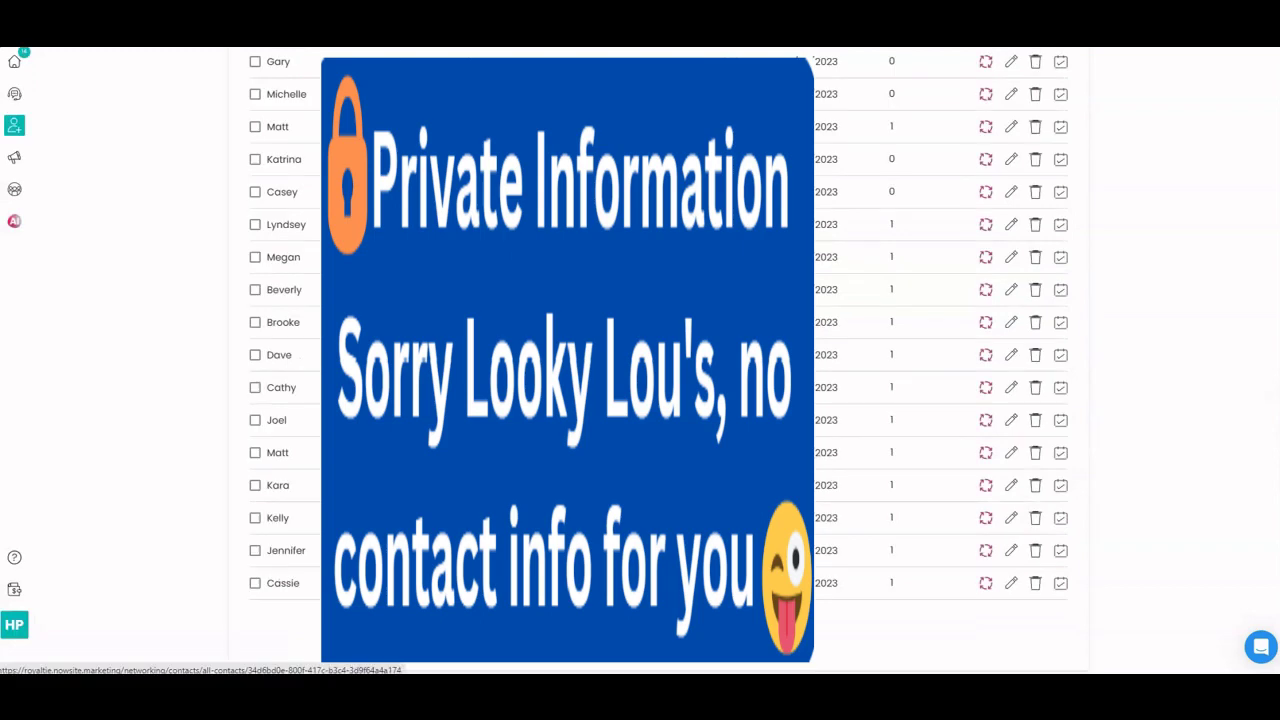
scroll(640, 360, up, 3)
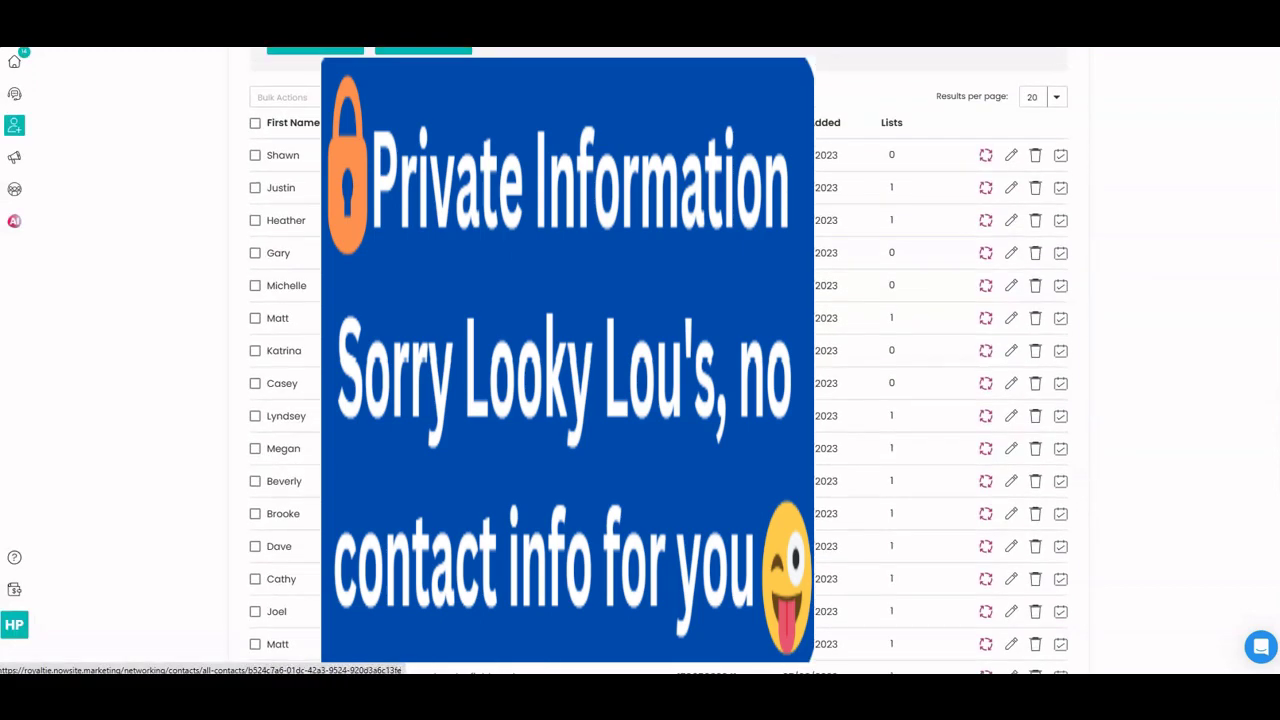
scroll(640, 360, down, 3)
scroll(640, 360, down, 10)
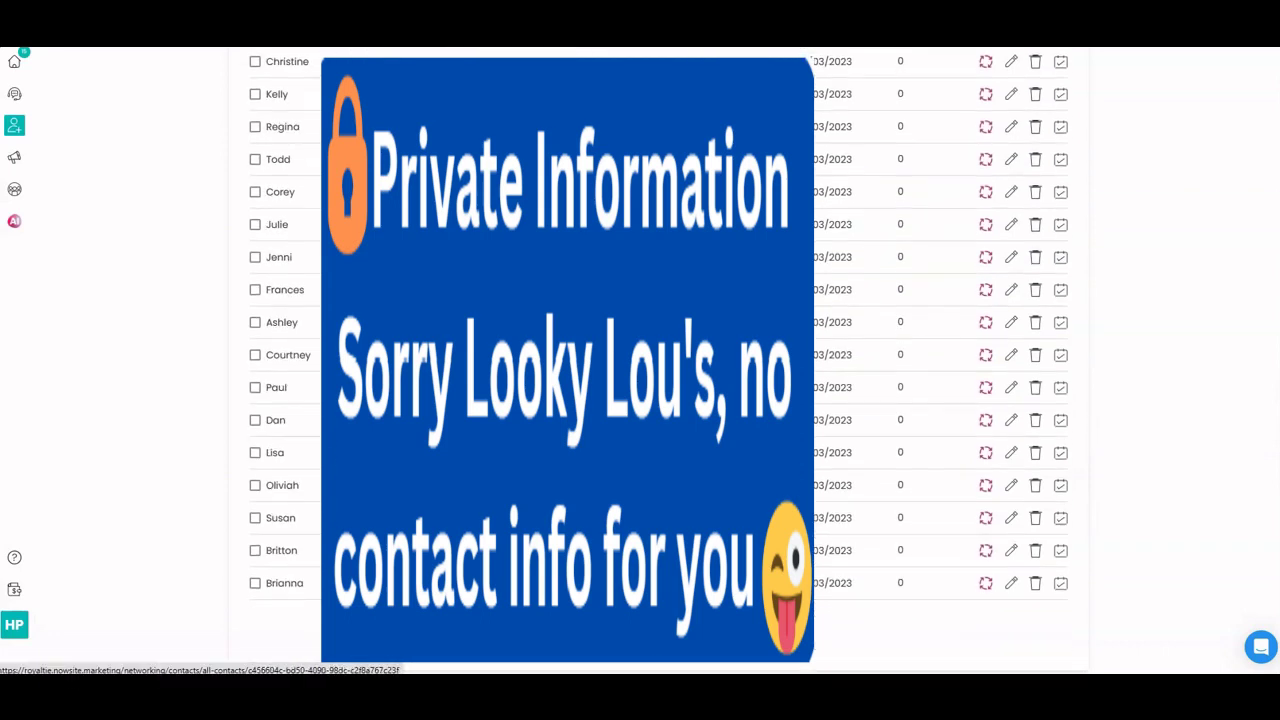
- Open the second-to-last contact on the page for editing, save it, and copy its first additional email address
click(1010, 550)
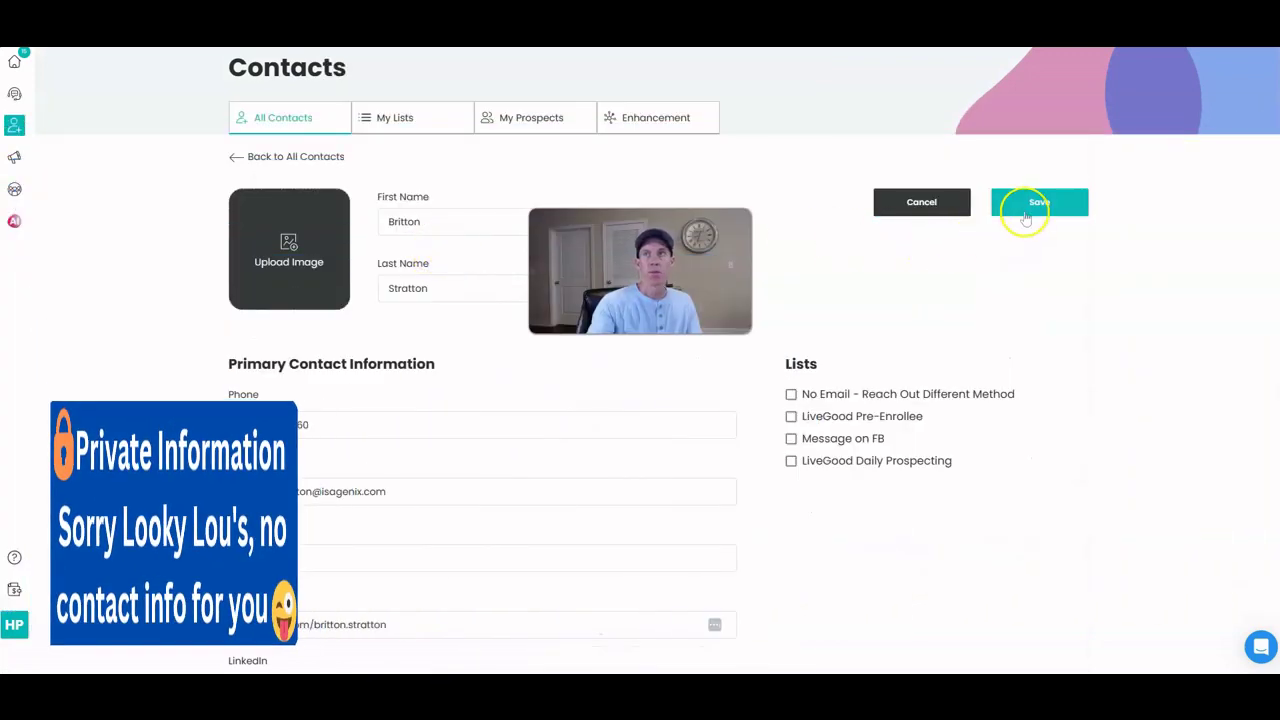
click(1025, 208)
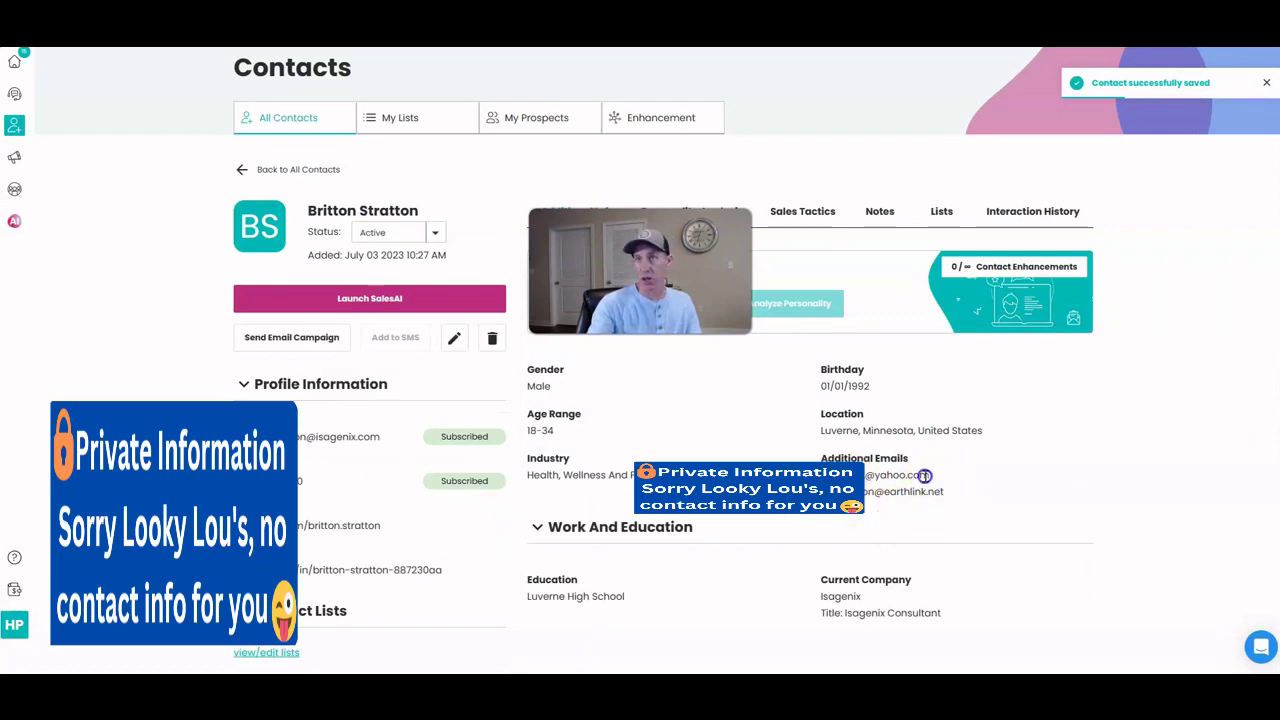
mouse_move(880, 475)
mouse_down()
mouse_move(822, 458)
mouse_move(862, 476)
mouse_up()
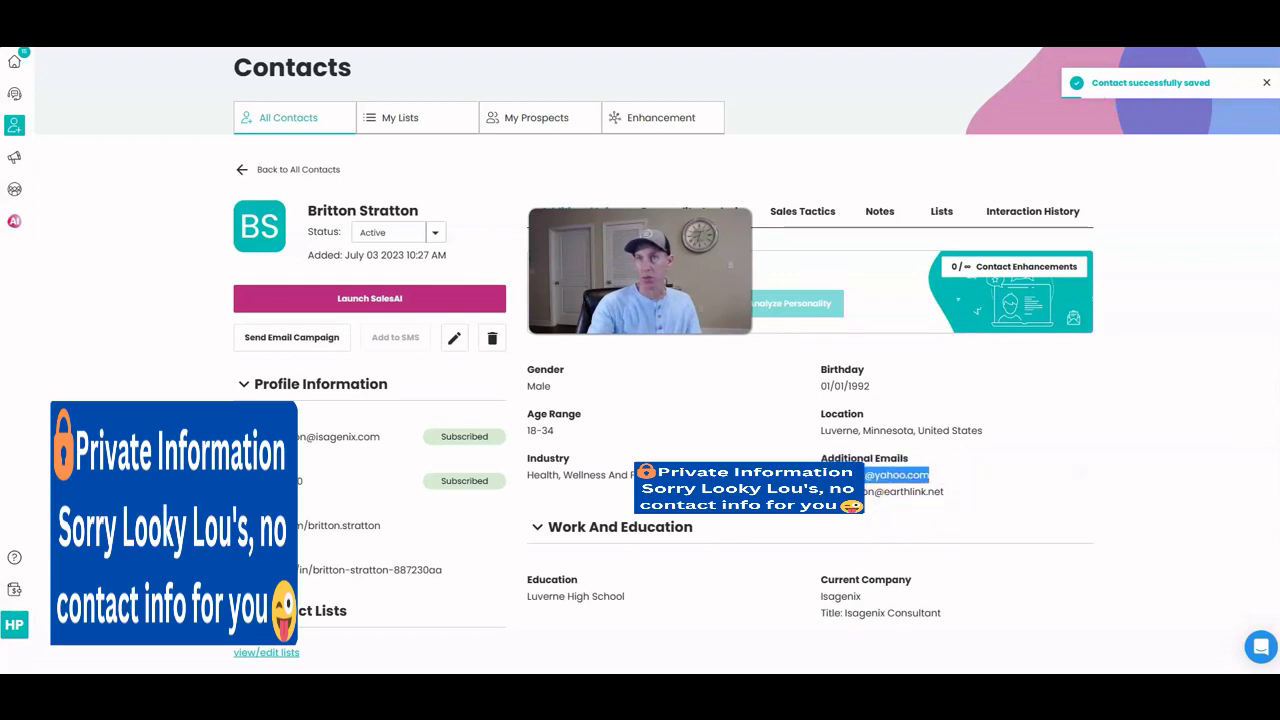
right_click(832, 476)
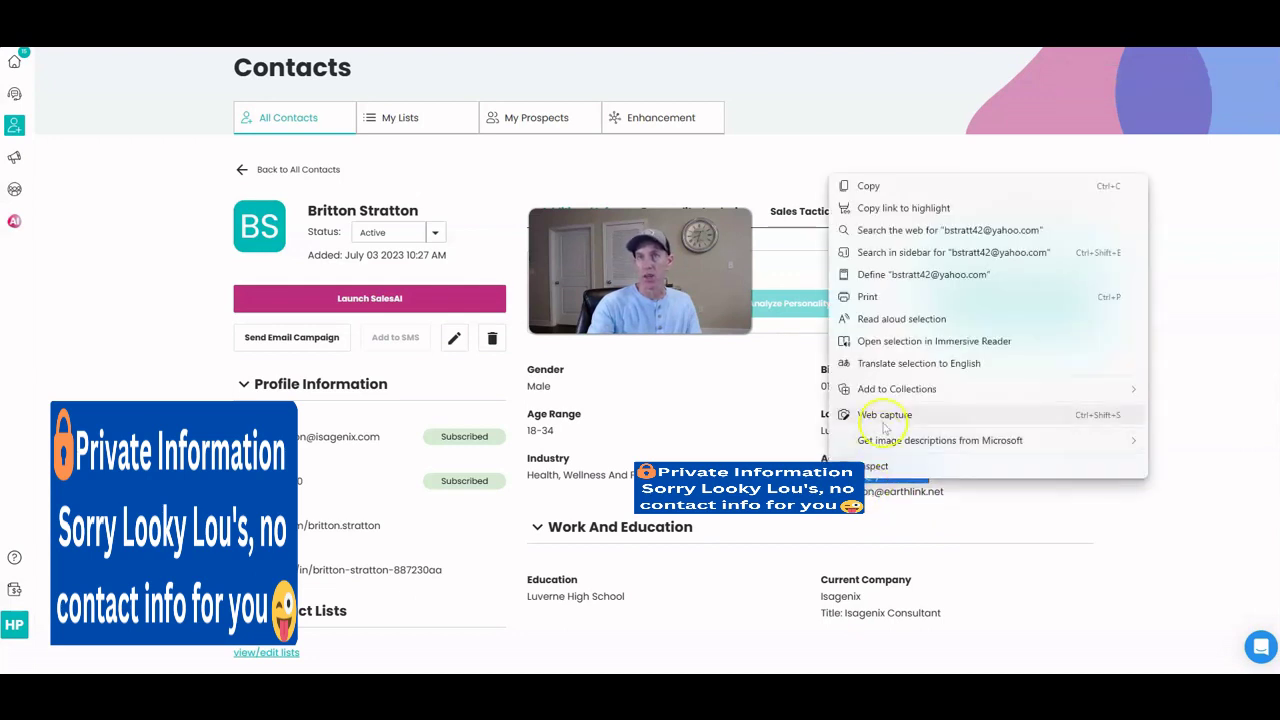
click(866, 186)
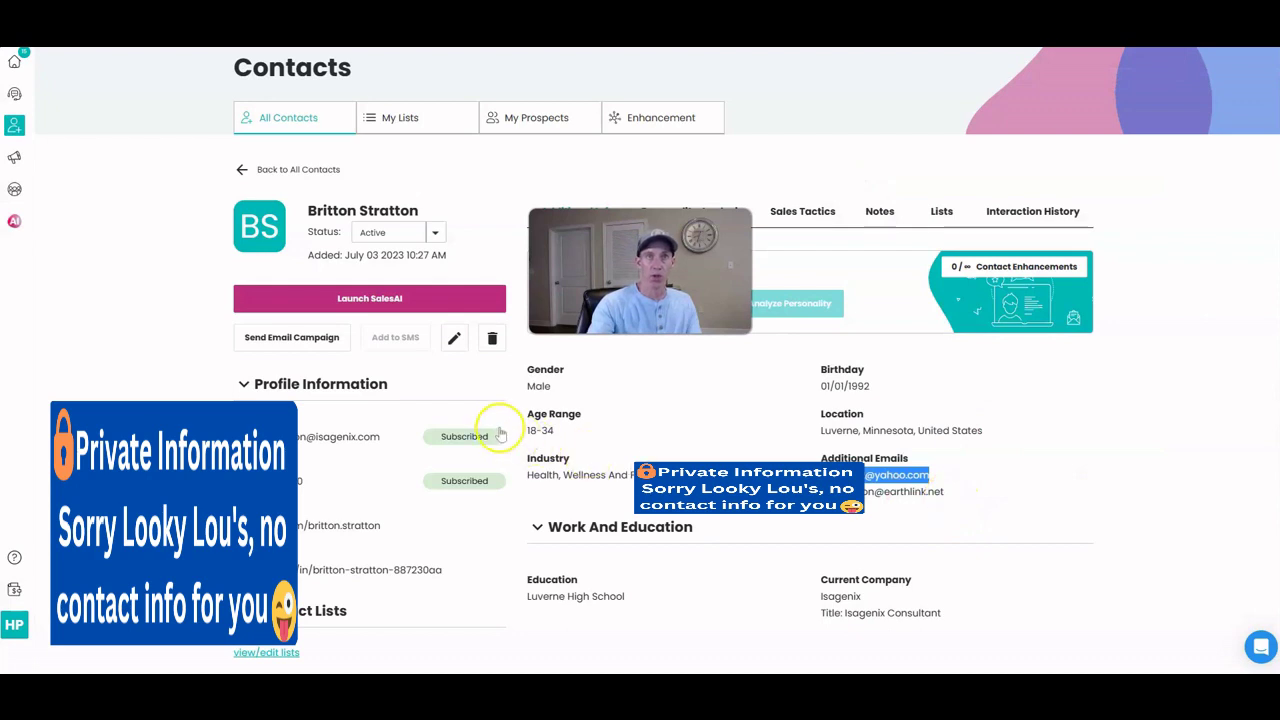
- Edit the contact and replace the primary email with the copied additional email address
click(455, 341)
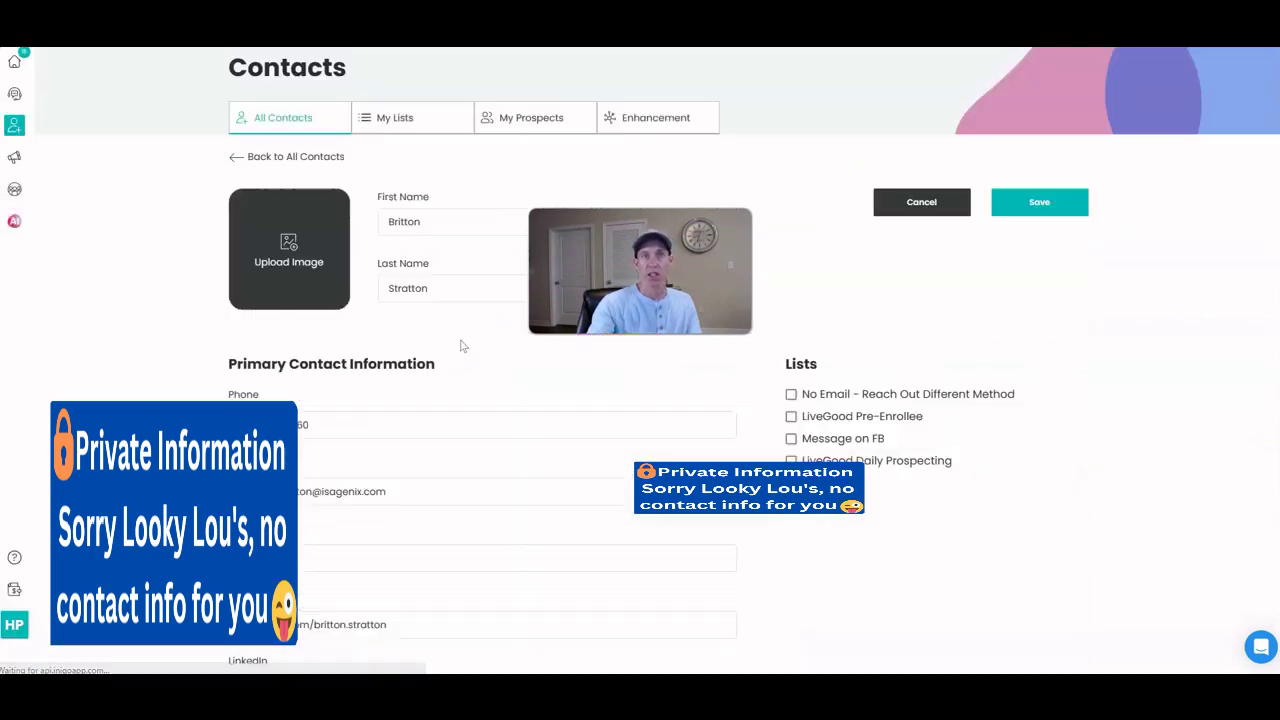
drag(386, 491, 268, 492)
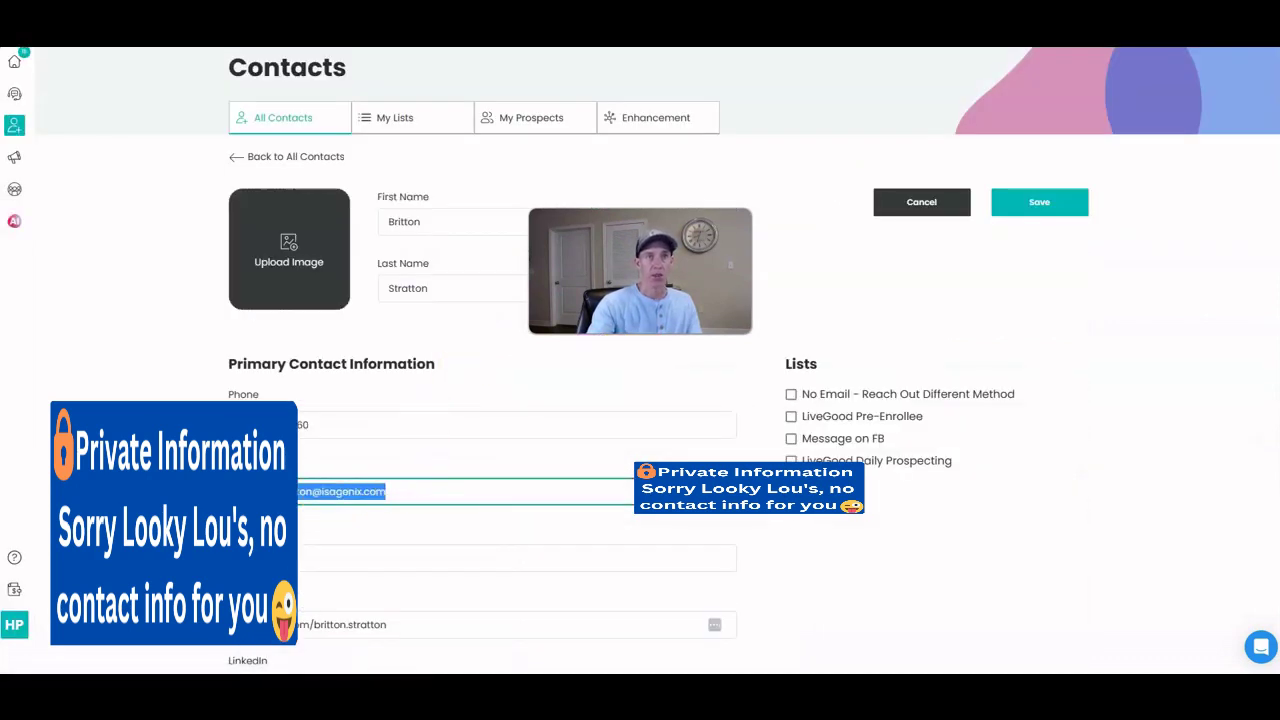
right_click(267, 491)
click(329, 265)
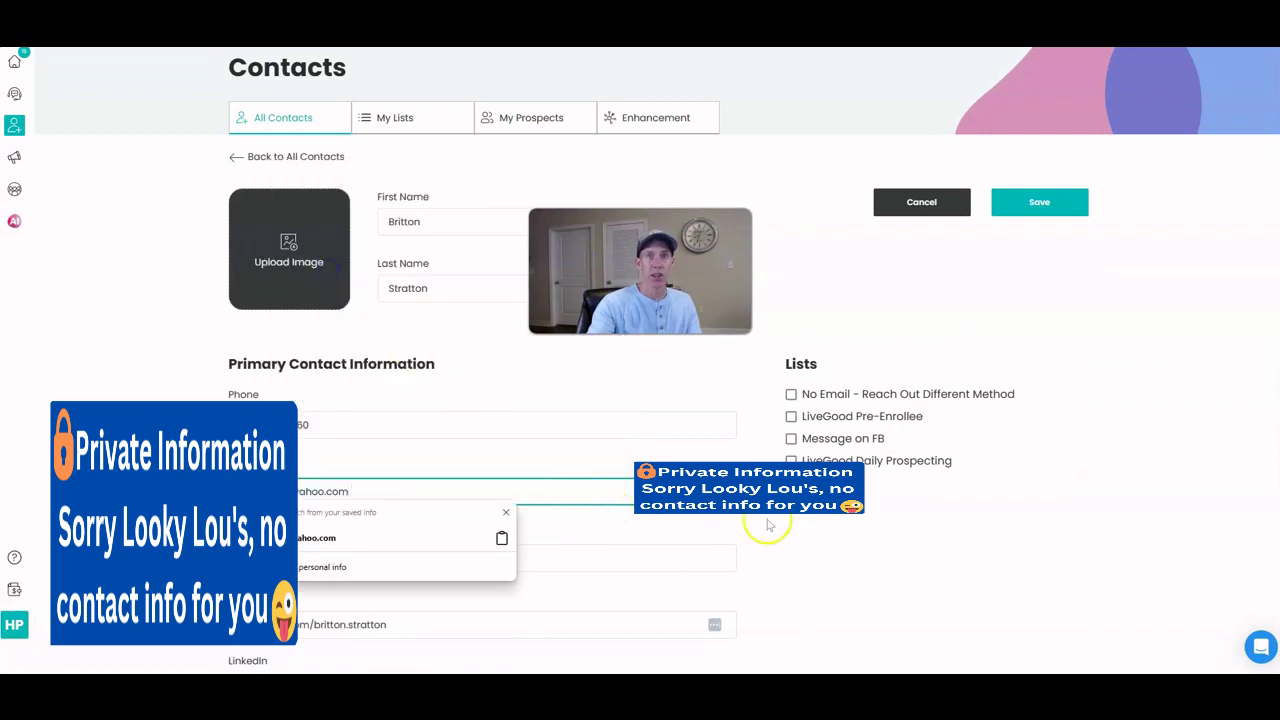
- Assign the contact to the LiveGood Daily Prospecting list, save, and return to all contacts
click(793, 460)
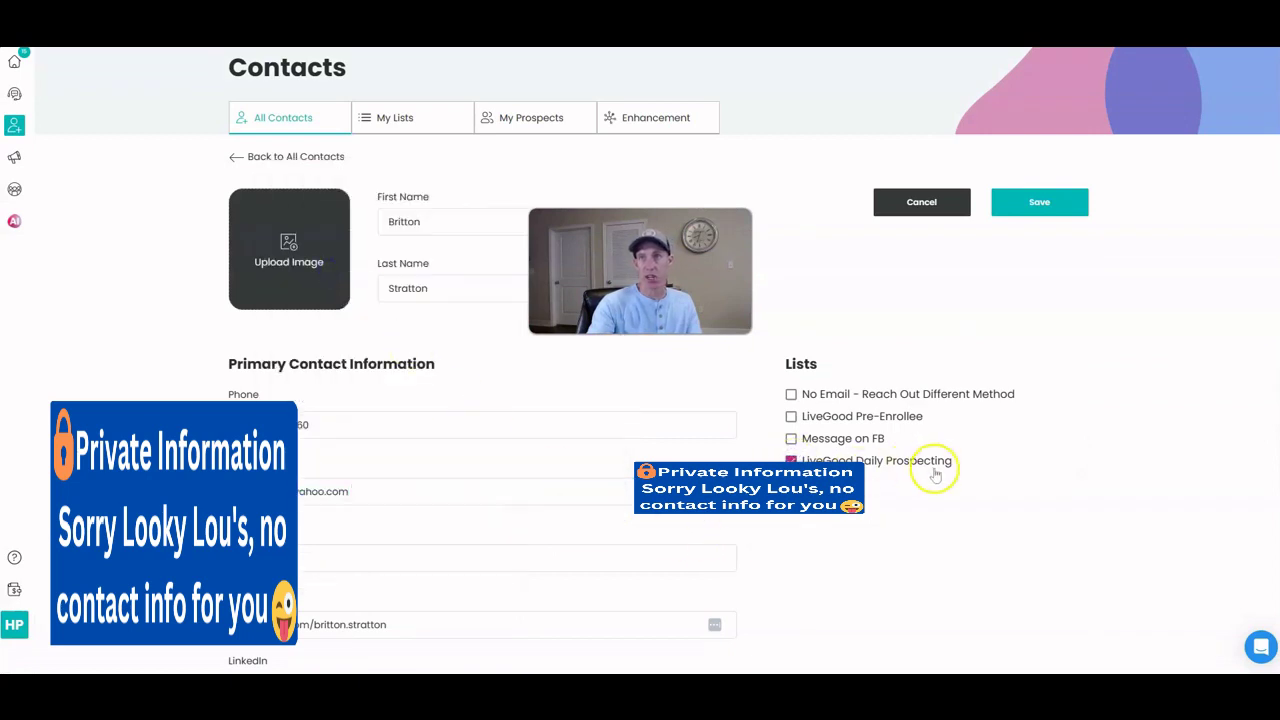
click(1039, 202)
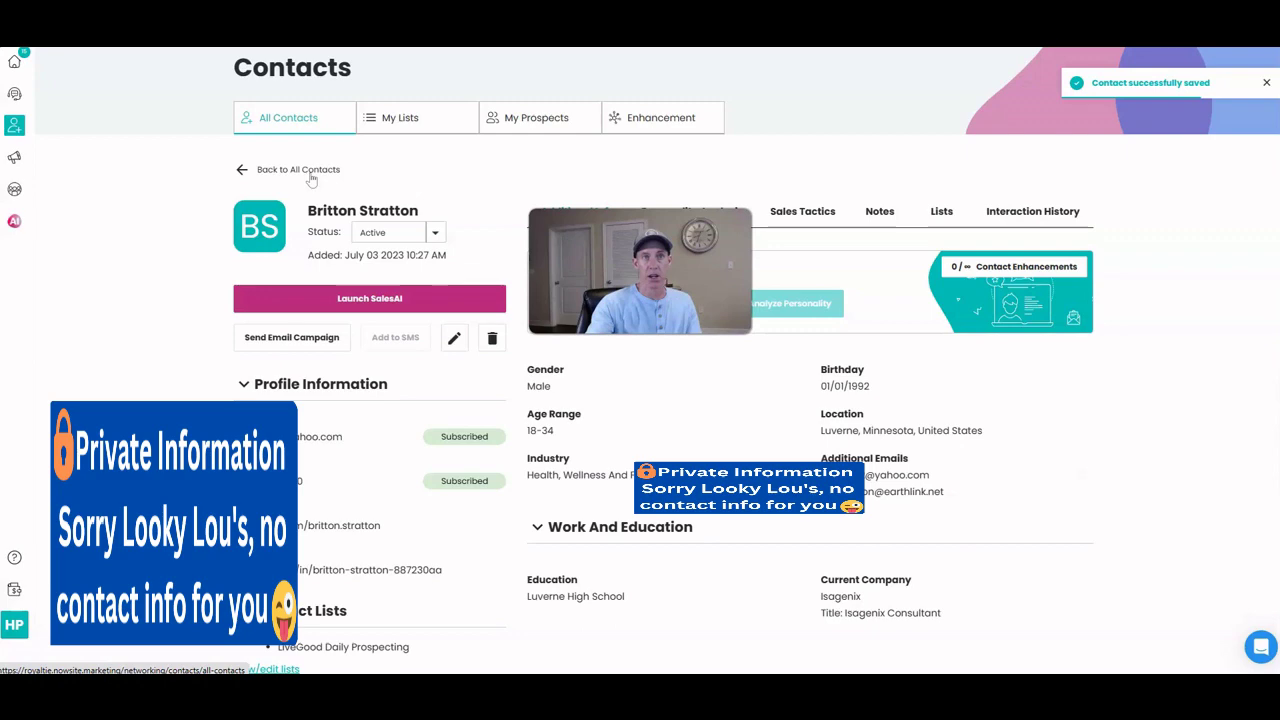
click(270, 172)
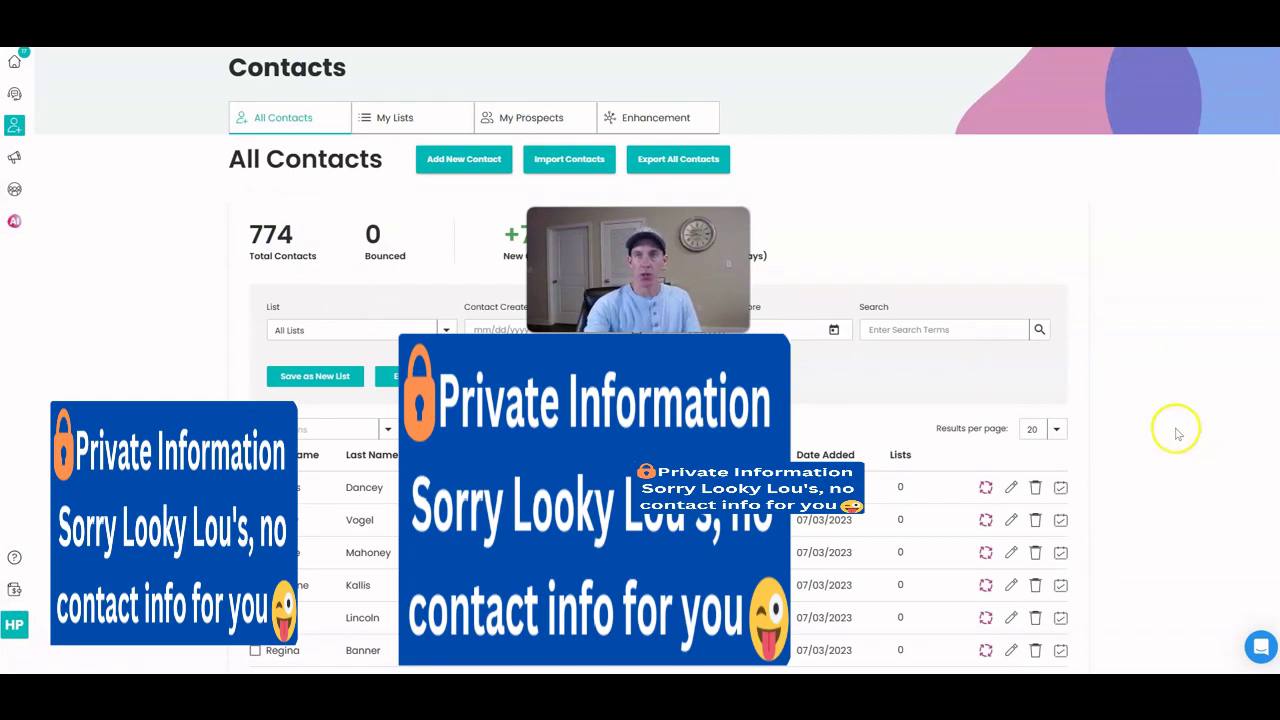
- Add the second contact on the page to the LiveGood Daily Prospecting list, save, and return to all contacts
scroll(1160, 455, down, 2)
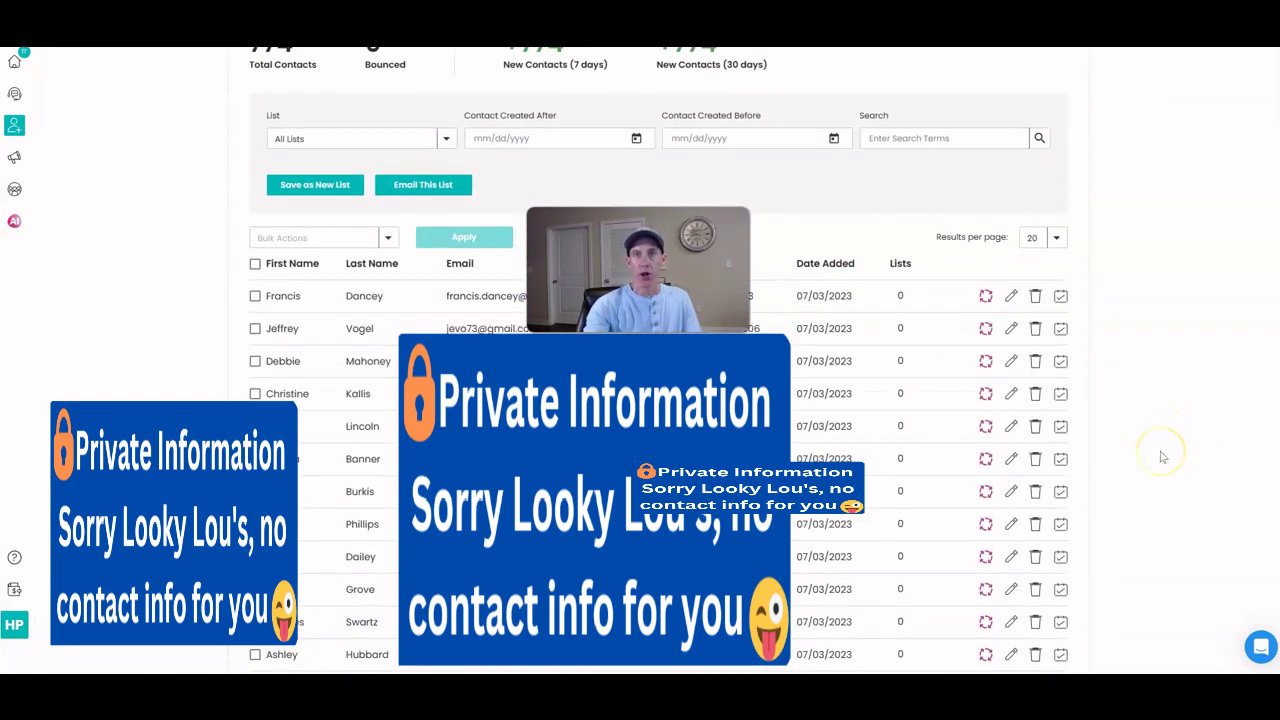
scroll(1162, 457, up, 1)
scroll(1162, 457, up, 1)
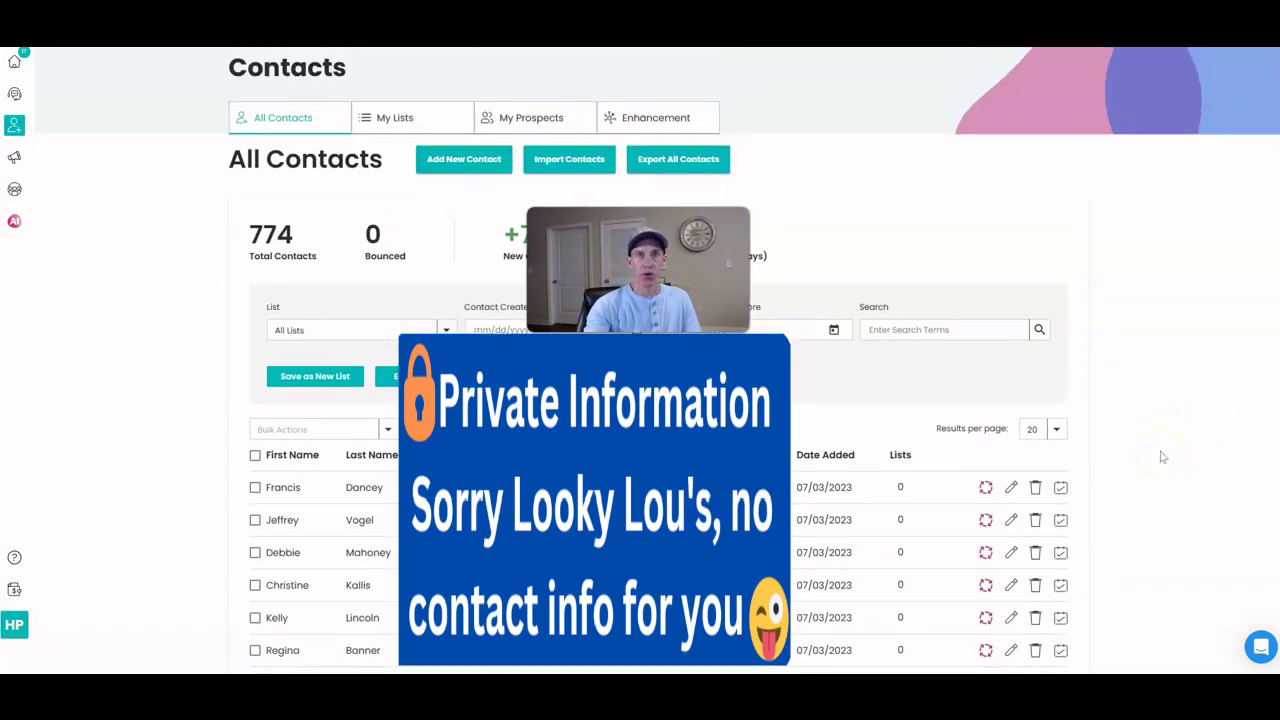
click(1011, 520)
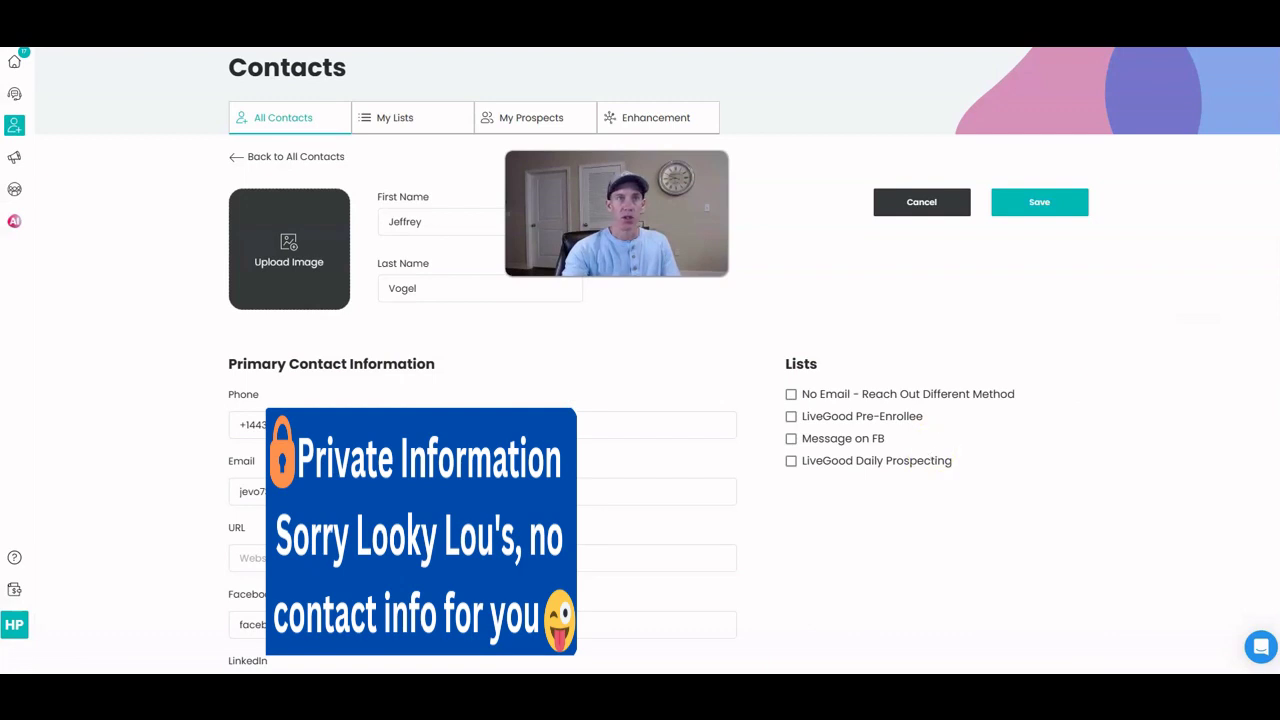
click(791, 461)
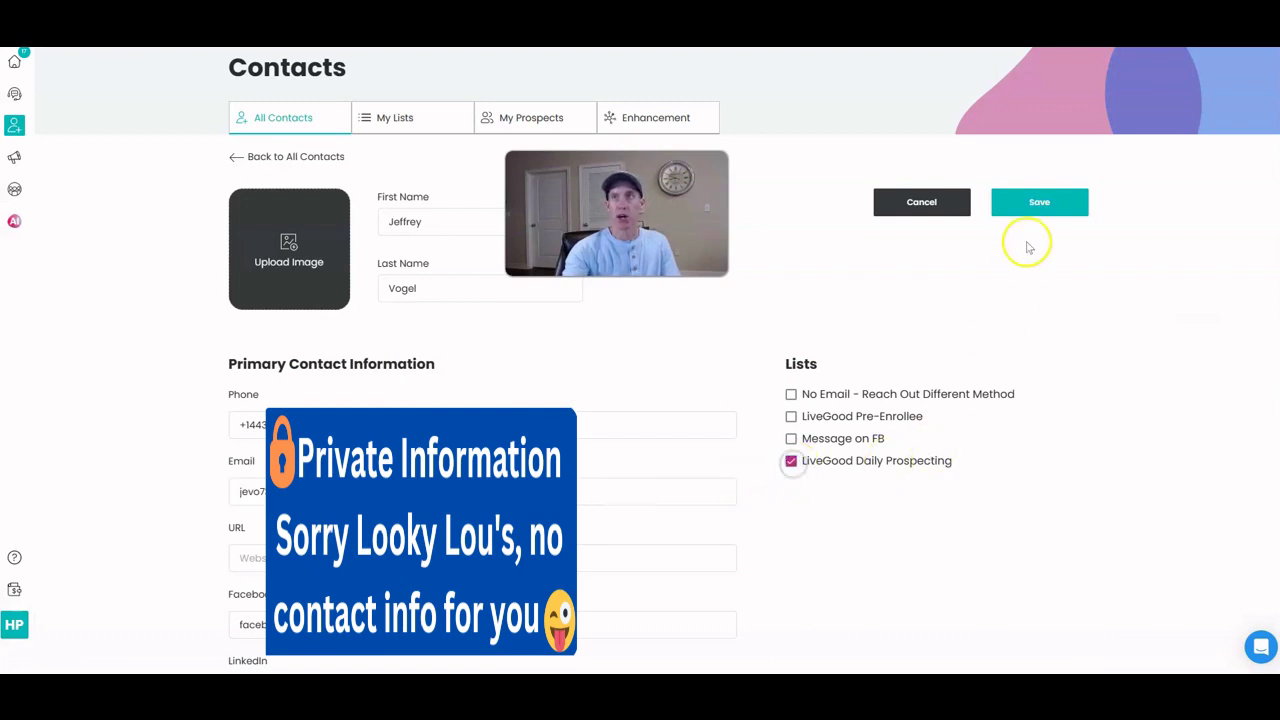
click(1040, 203)
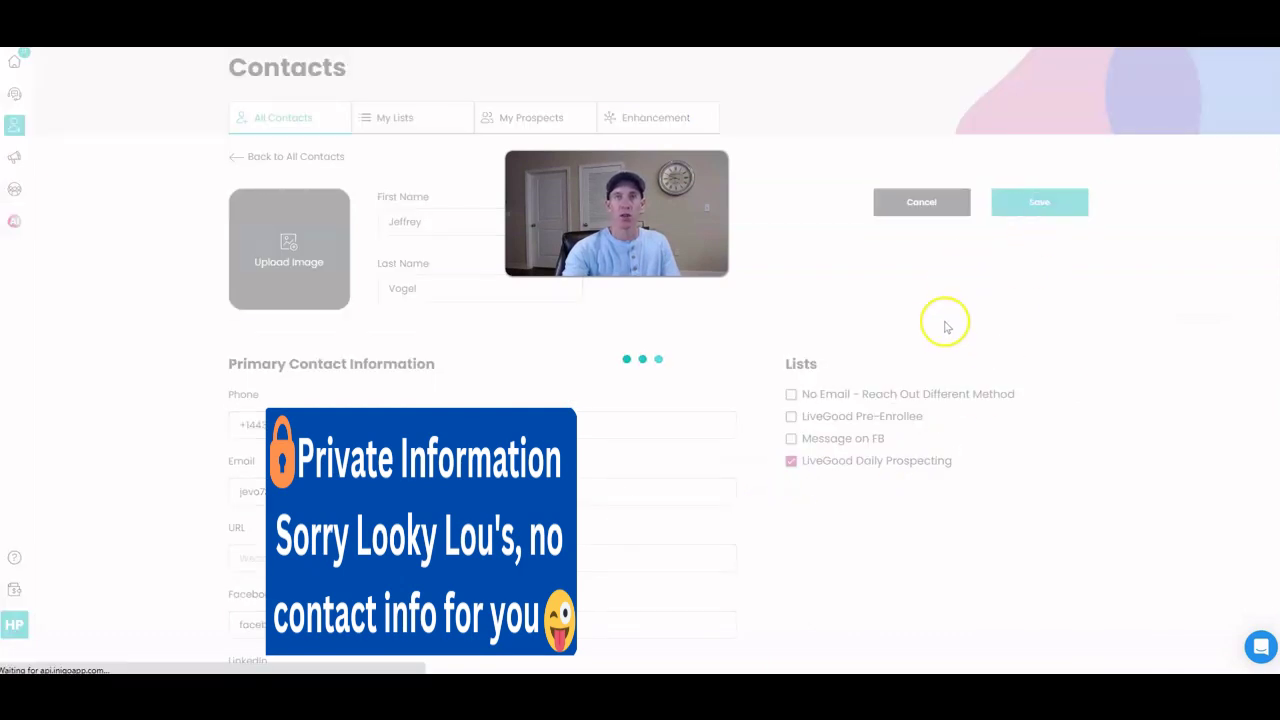
click(288, 170)
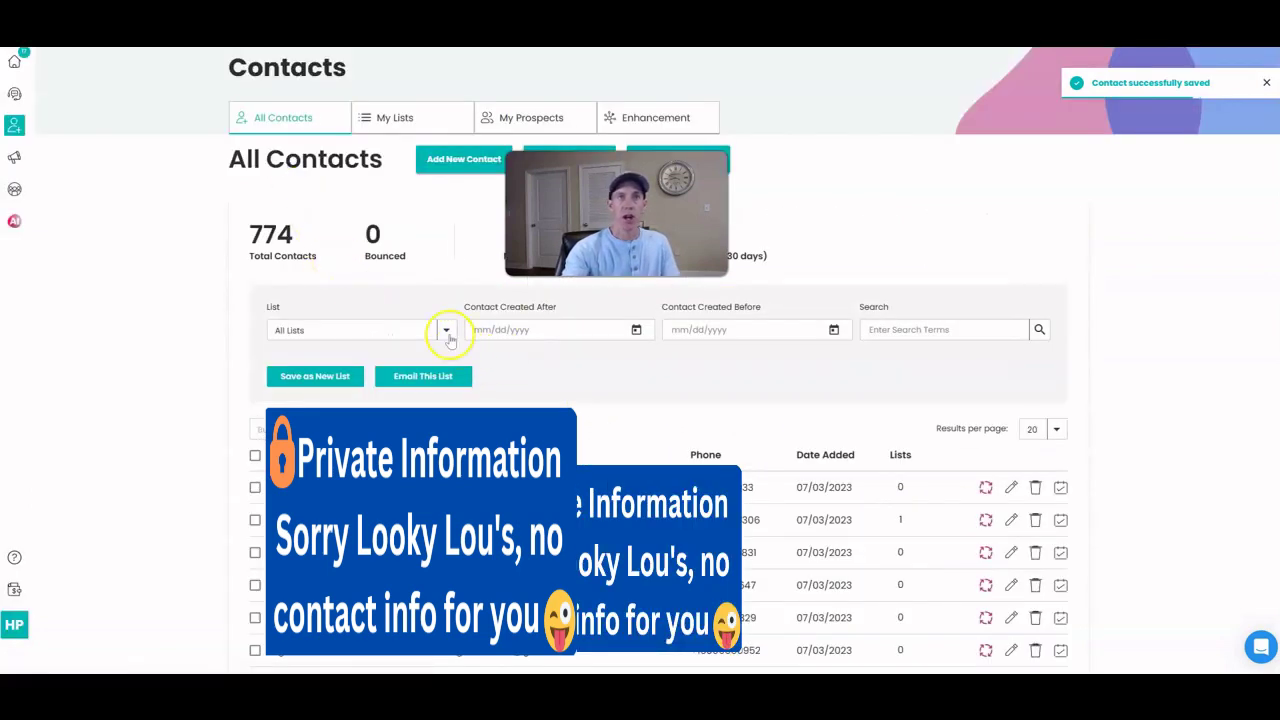
- Filter the contacts by the No Email - Reach Out Different Method list and open the first contact's record
click(446, 331)
click(257, 394)
click(614, 414)
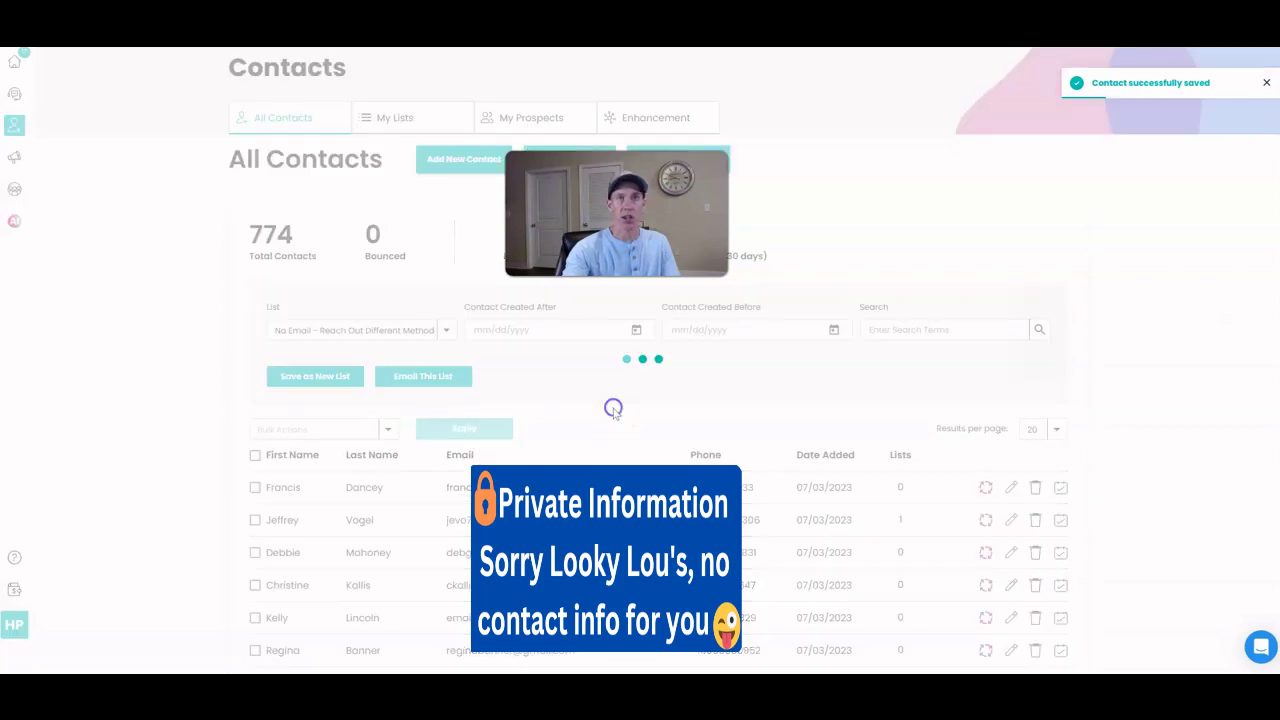
scroll(614, 414, down, 2)
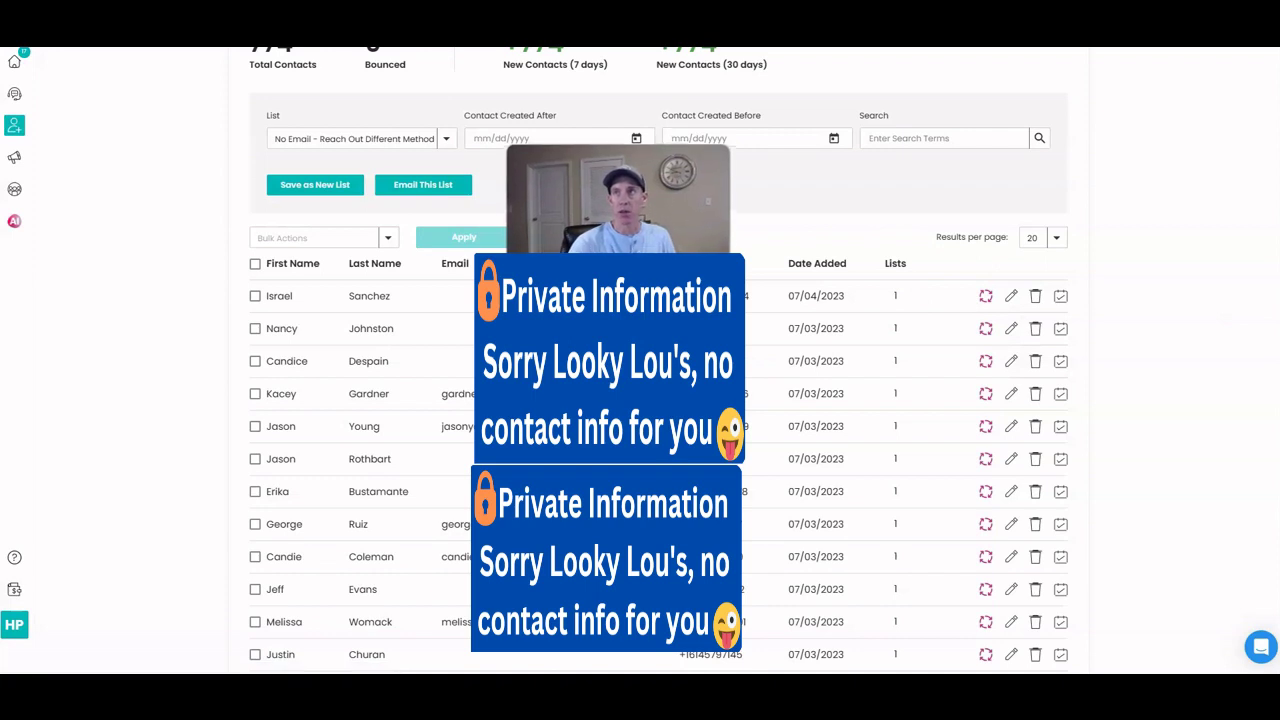
click(372, 296)
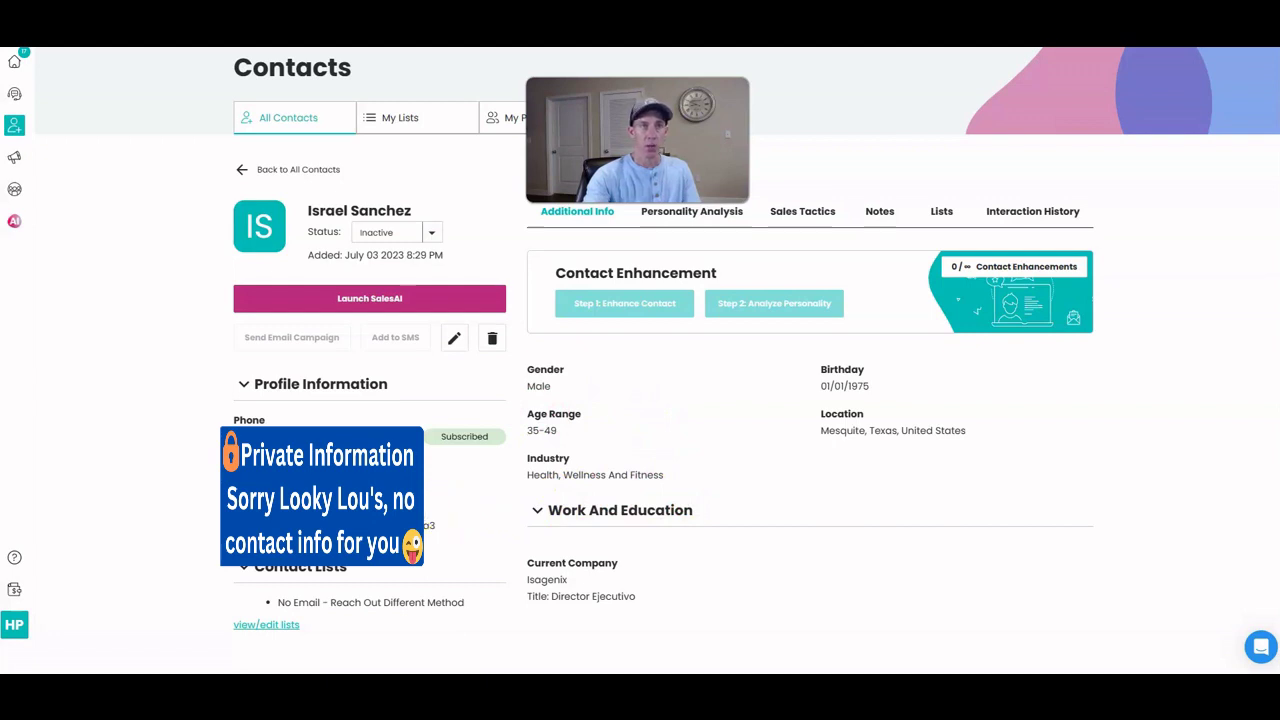
- Launch SalesAI for the contact and replace the company name WakeUpNow with Isagenix in the outreach message
click(391, 299)
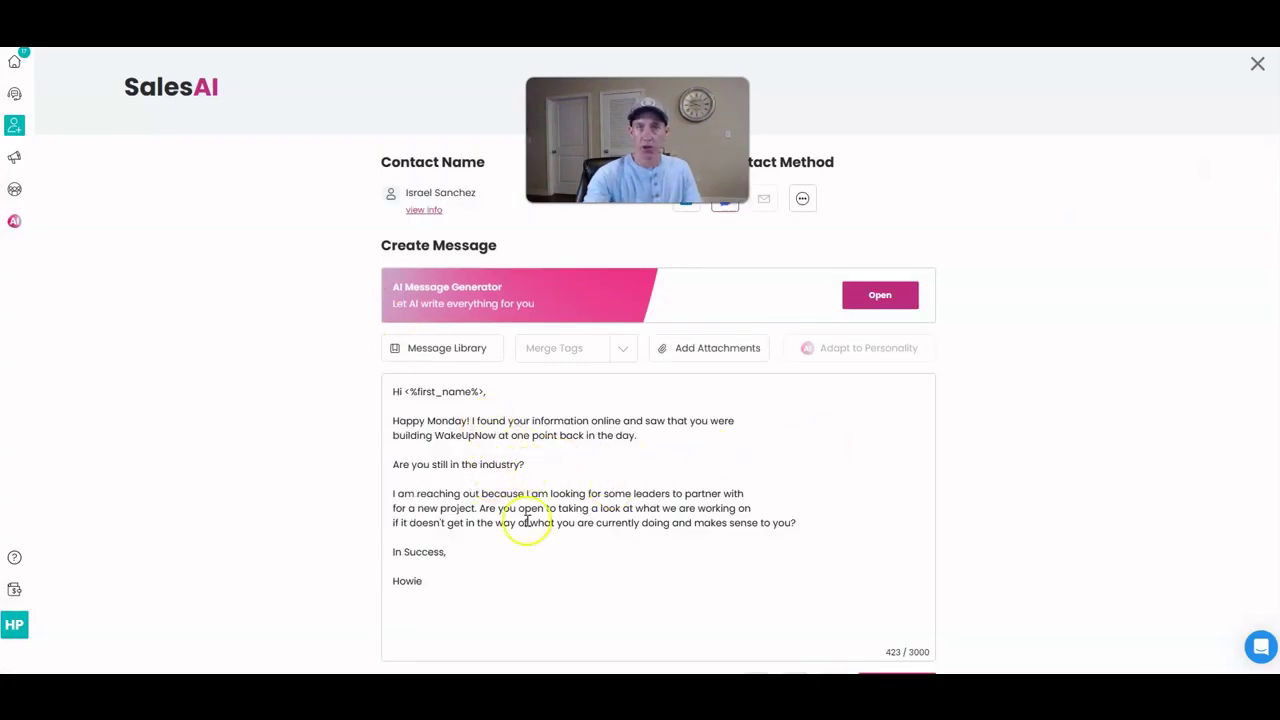
scroll(986, 433, down, 1)
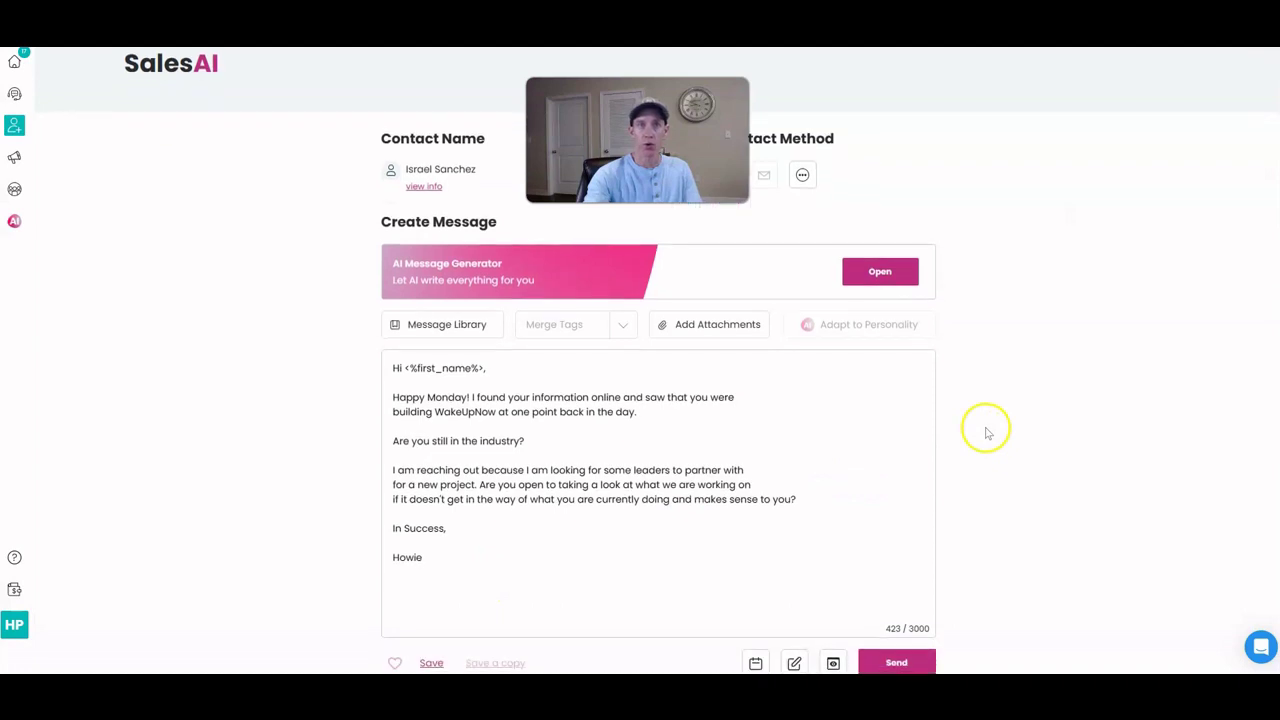
drag(496, 413, 455, 417)
key(BackSpace)
text(saag)
text(enix)
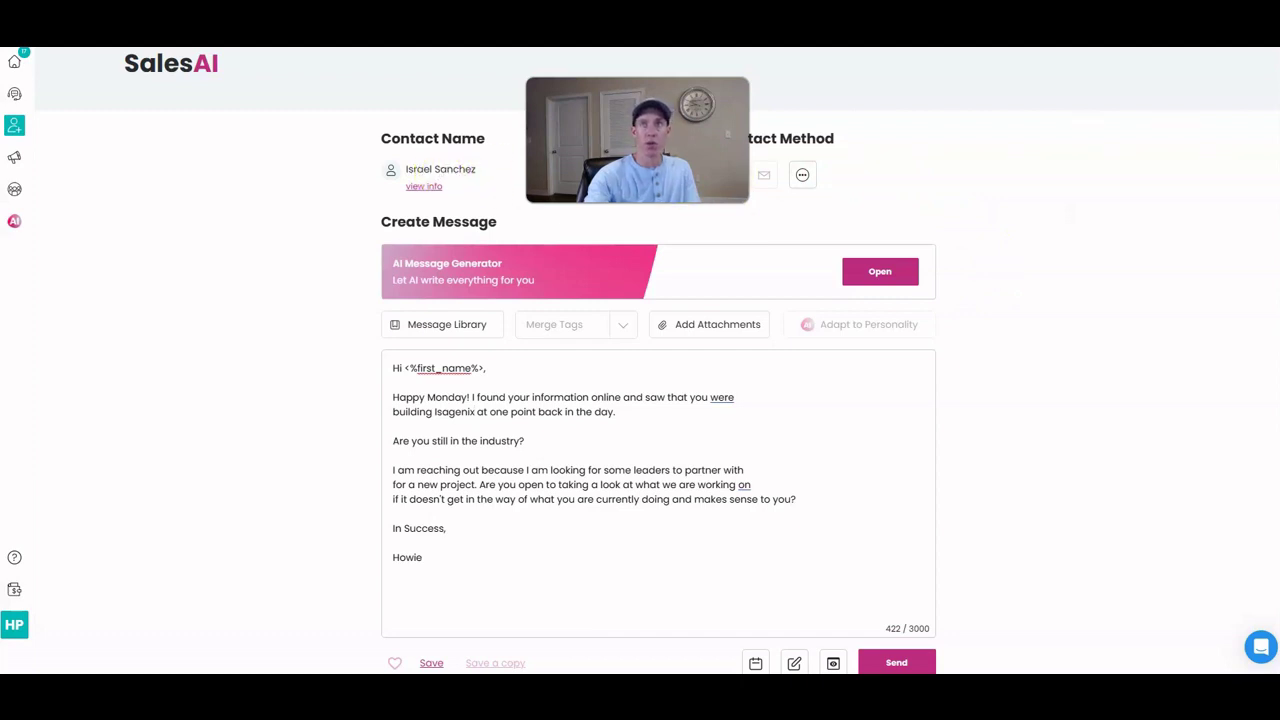
- Send the message through Messenger by pasting the copied text into the contact's chat, and review it
click(897, 662)
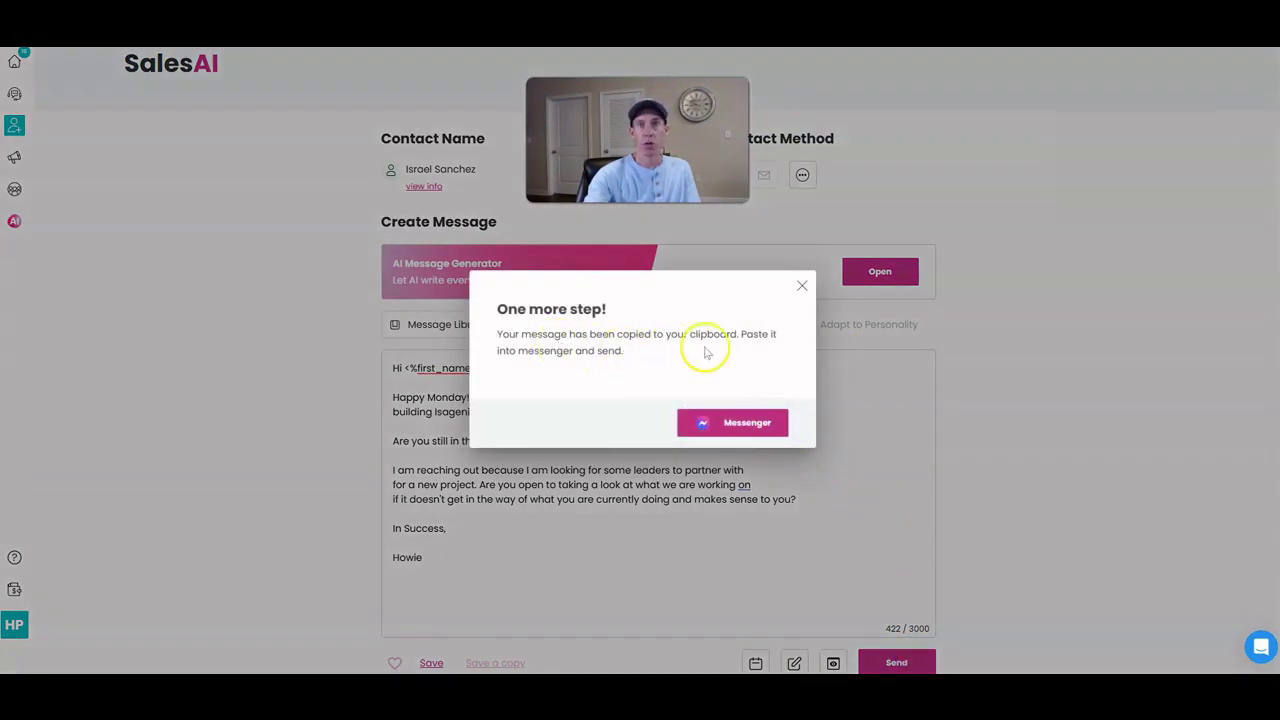
click(724, 424)
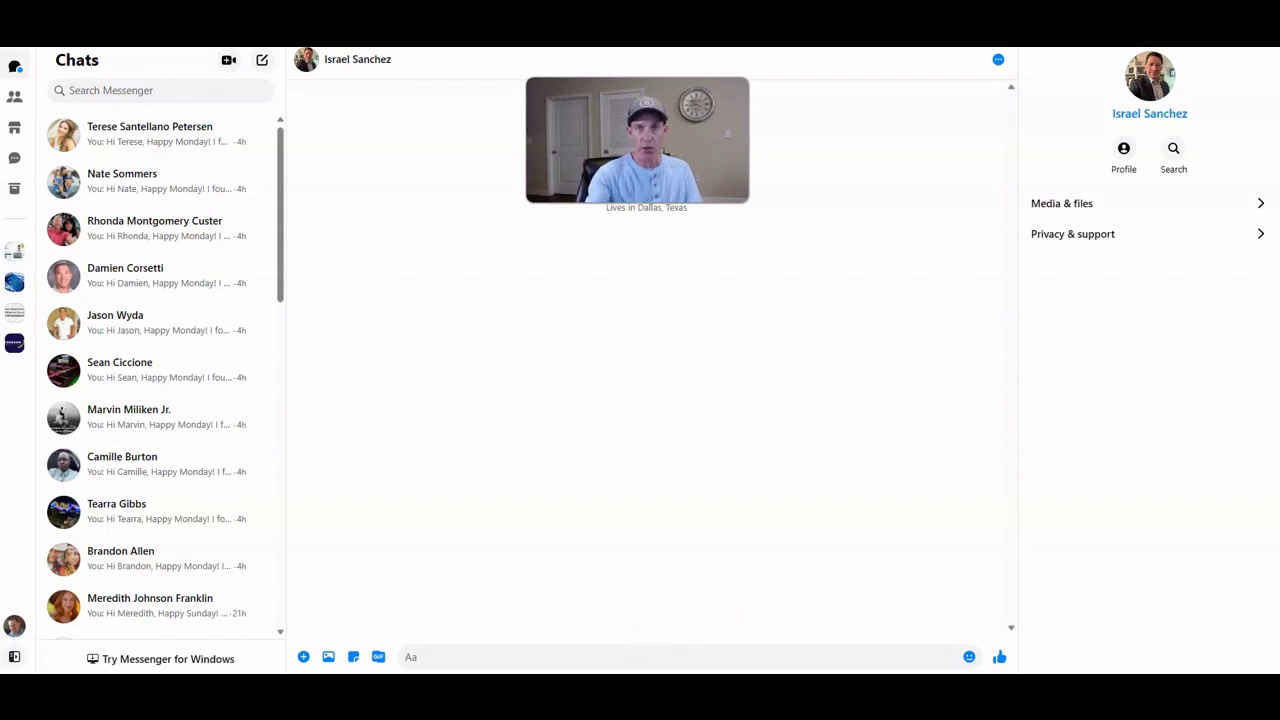
right_click(478, 660)
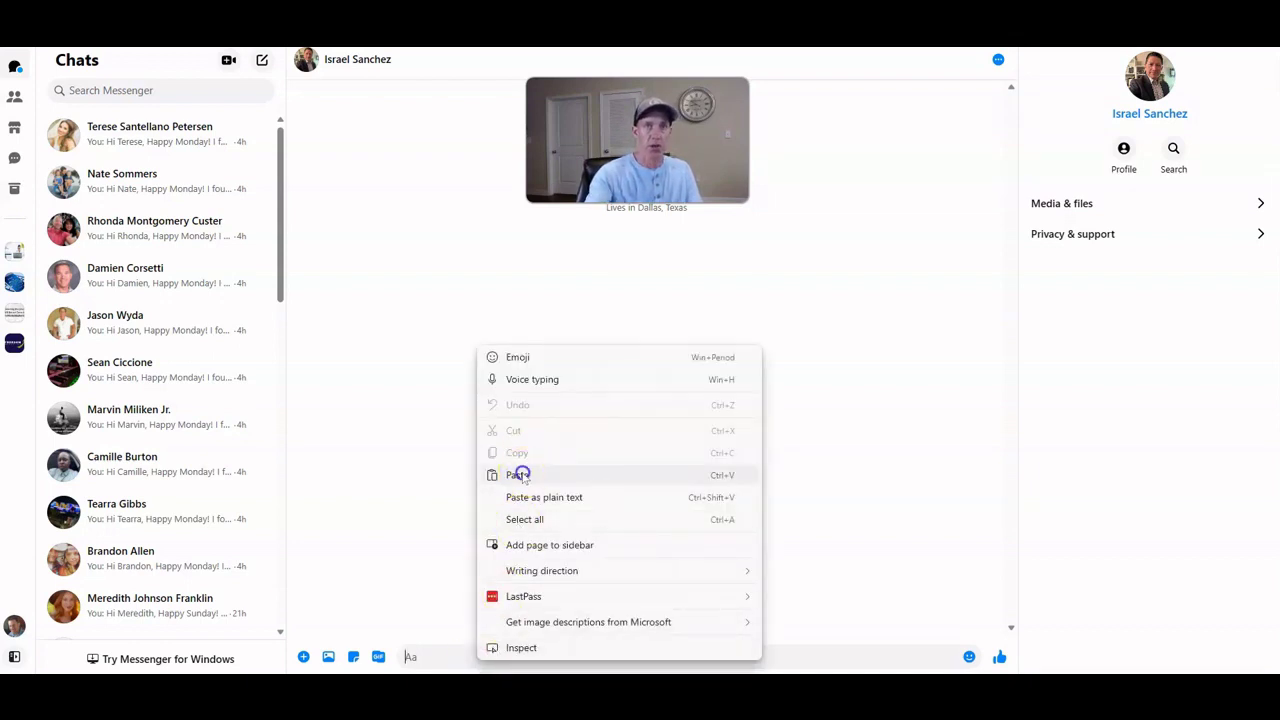
click(519, 476)
scroll(549, 623, up, 5)
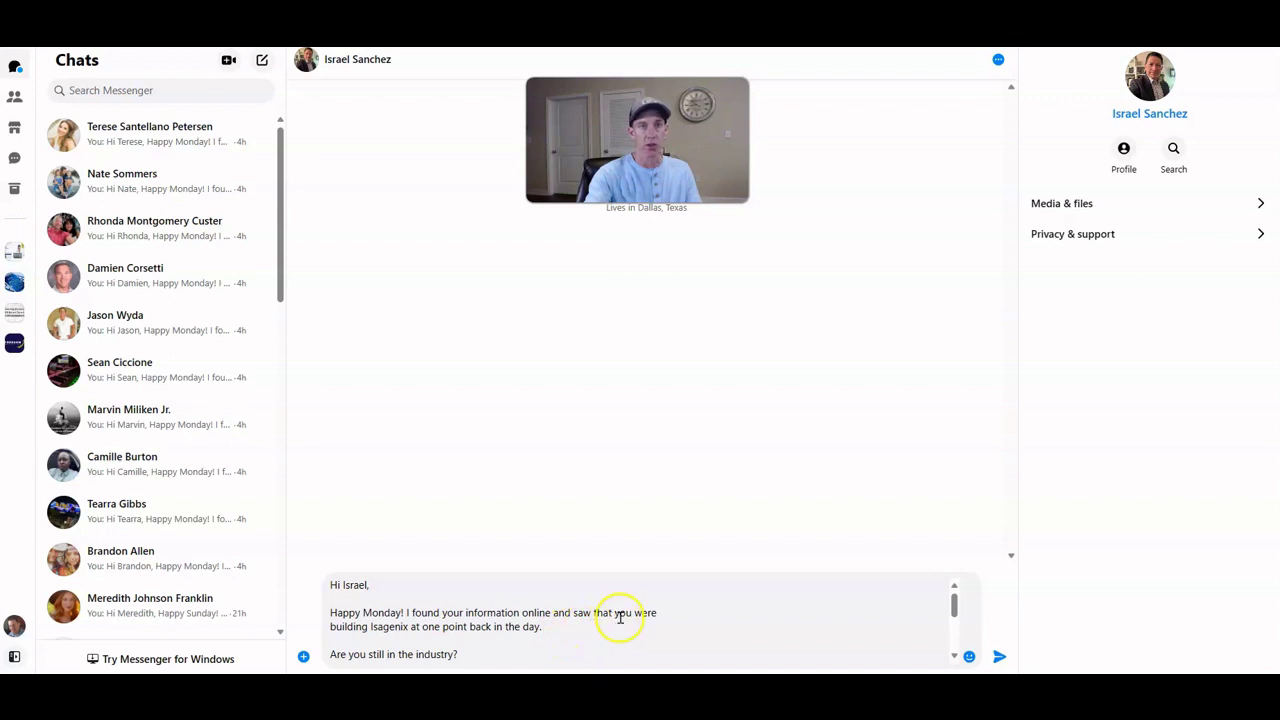
scroll(569, 629, down, 3)
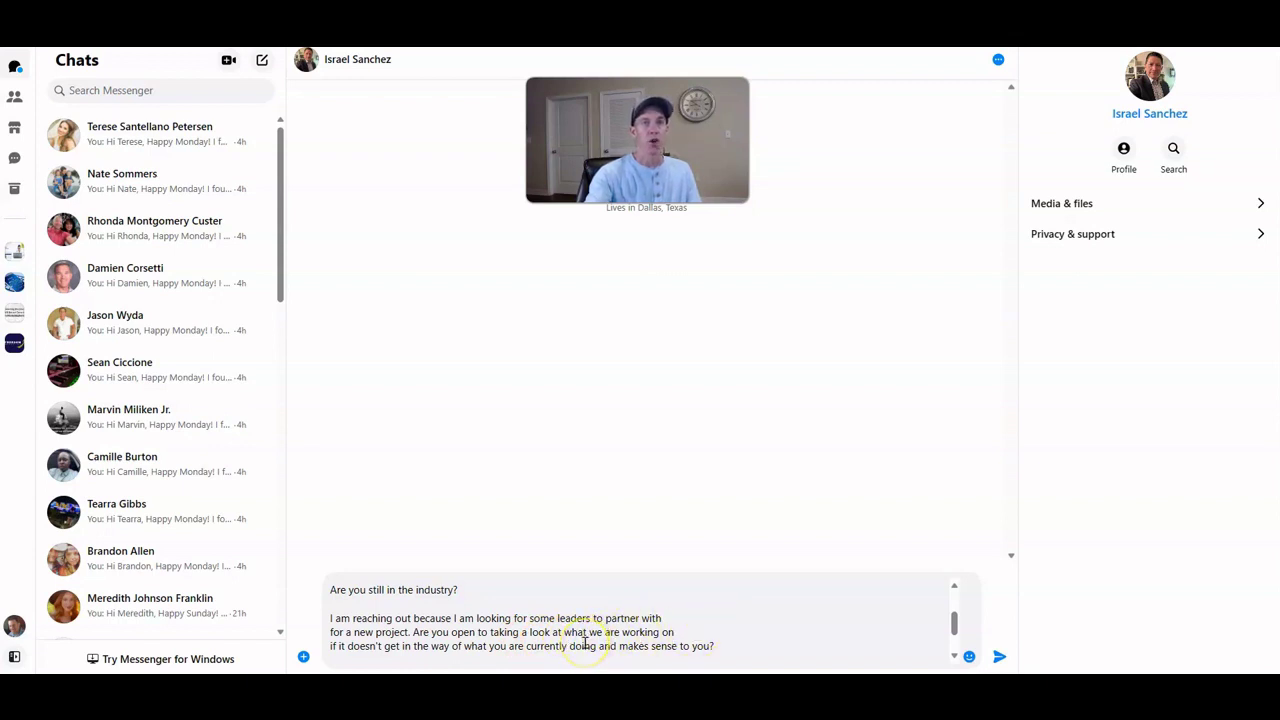
- End the Messenger message with the closing "In Success," and the sender's first name, and send it
click(730, 632)
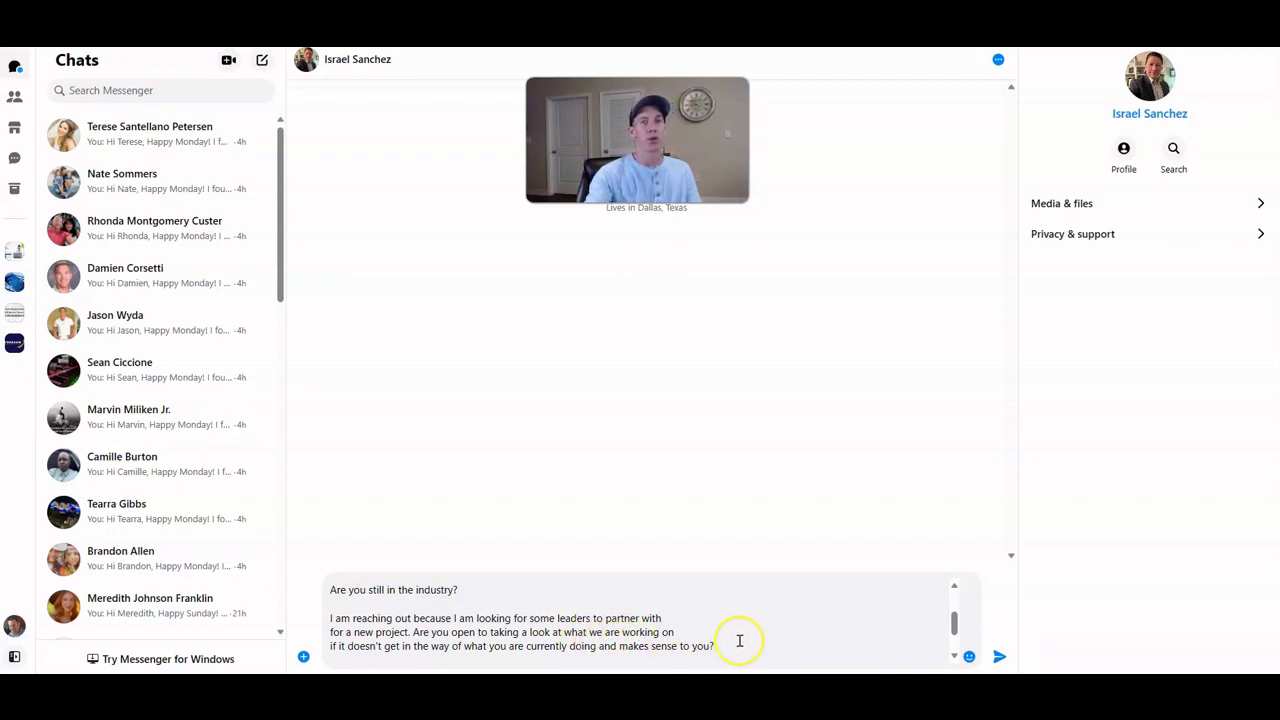
key(Return)
key(Return)
text(In Success,)
key(Return)
key(Return)
text(Howie)
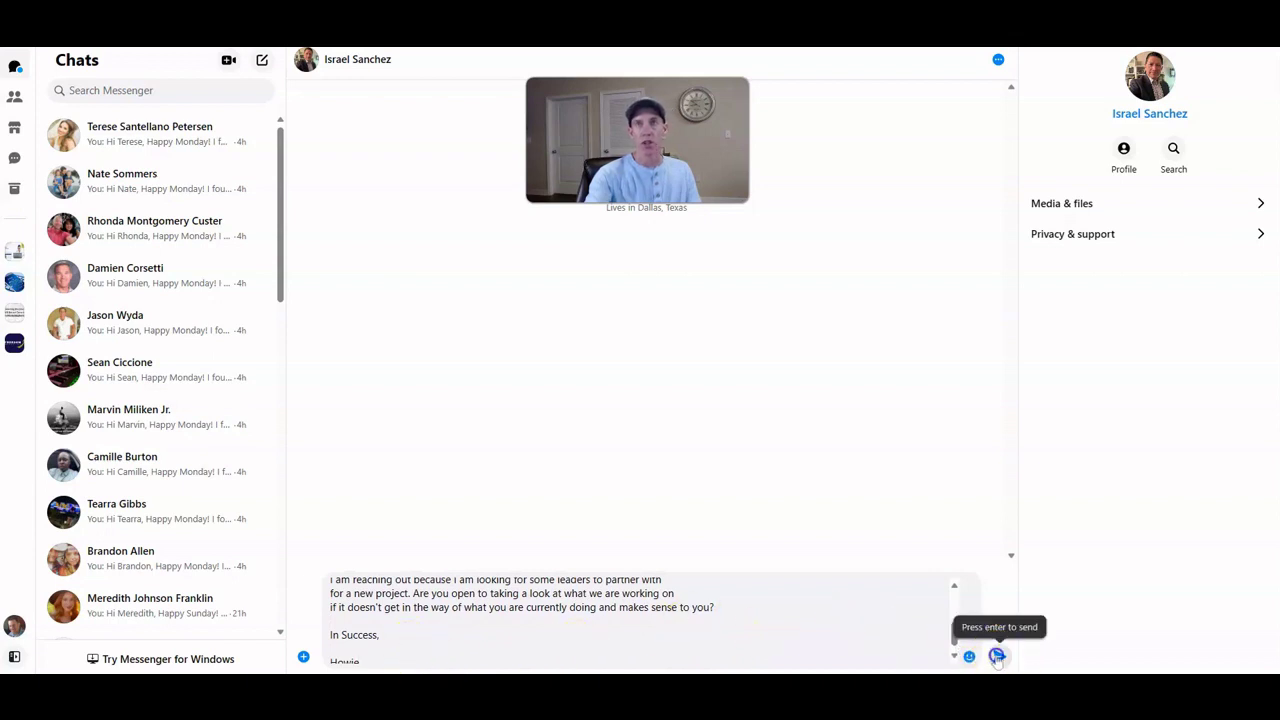
click(997, 656)
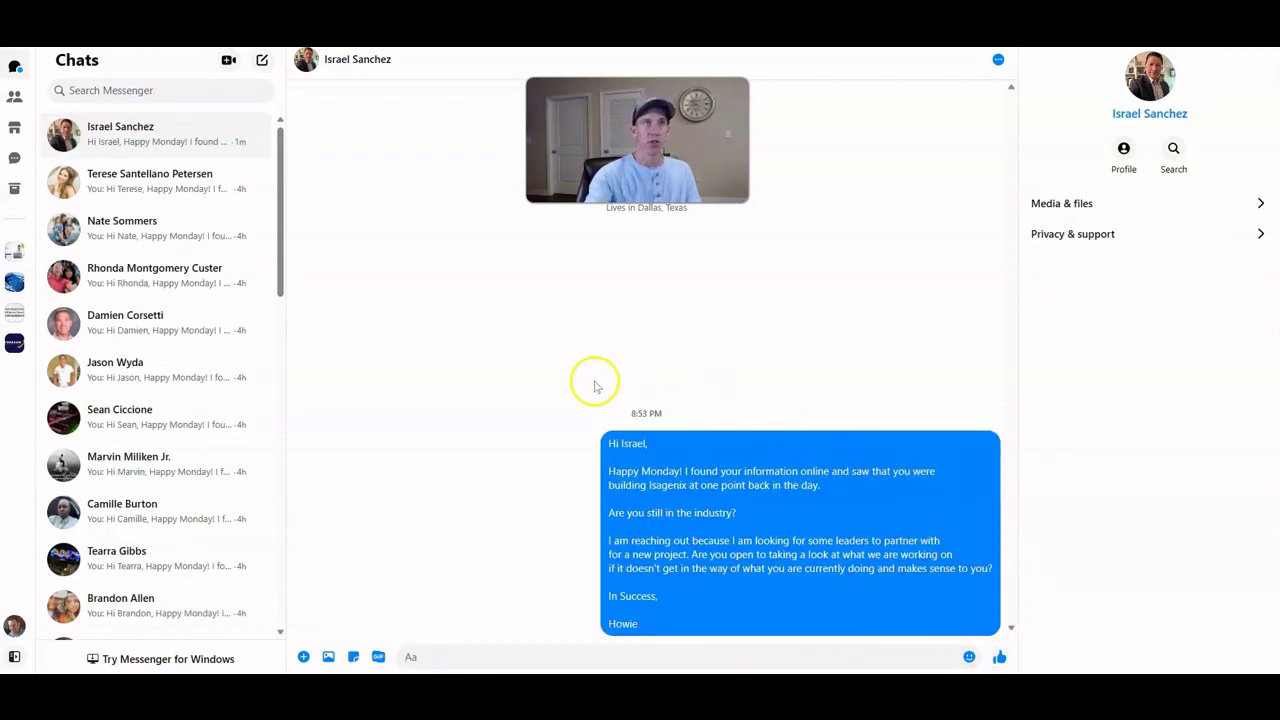
- Return from Messenger to SalesAI, dismiss the sent-message question, and open the contact's record
key(ctrl+w)
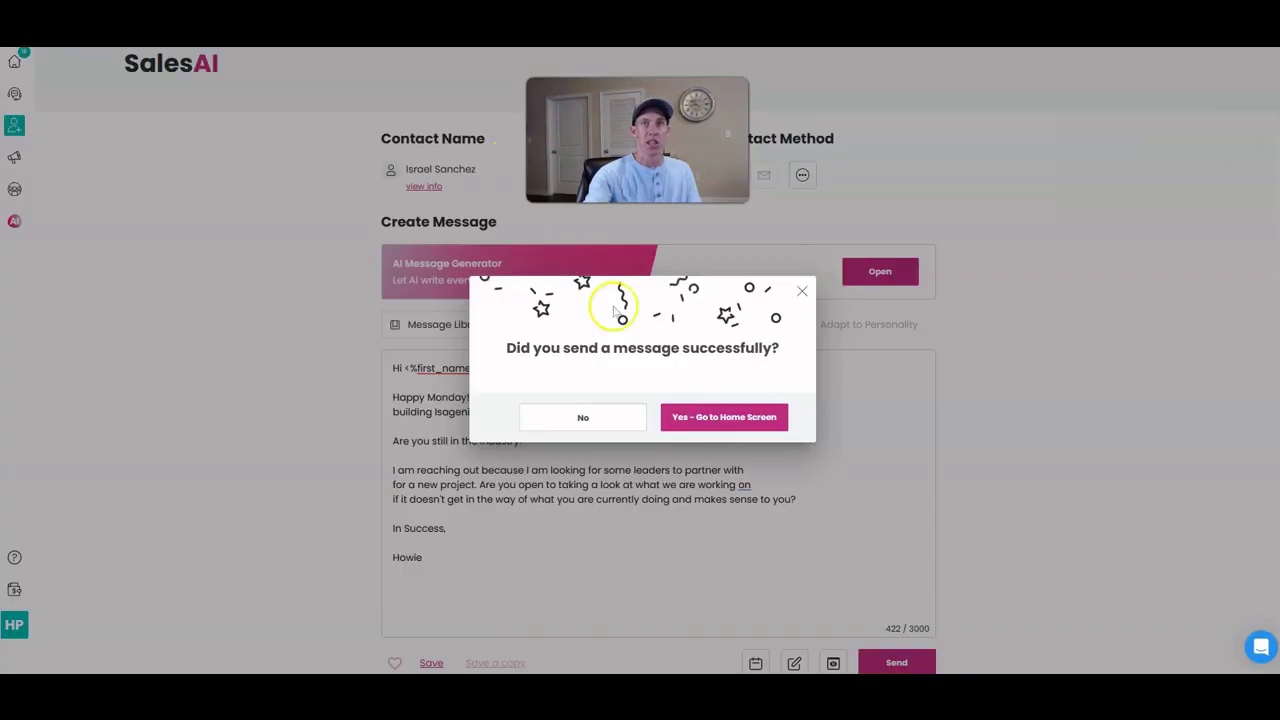
click(802, 291)
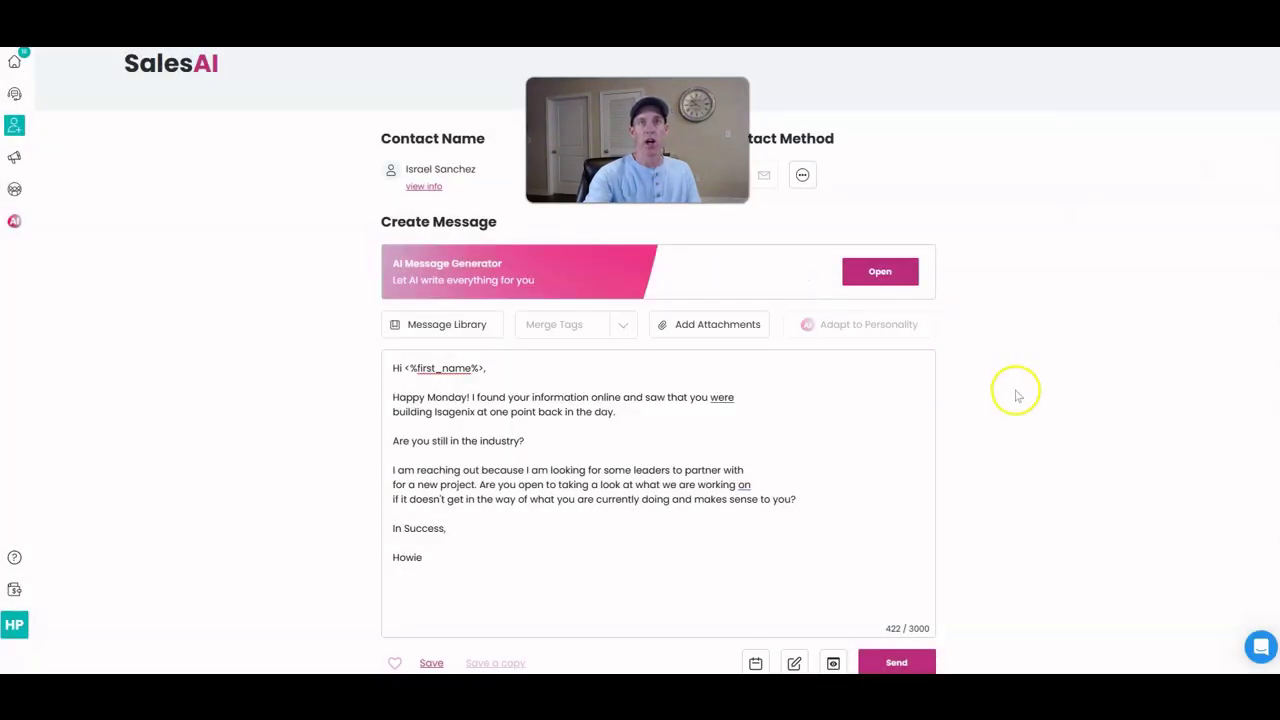
click(424, 186)
click(628, 458)
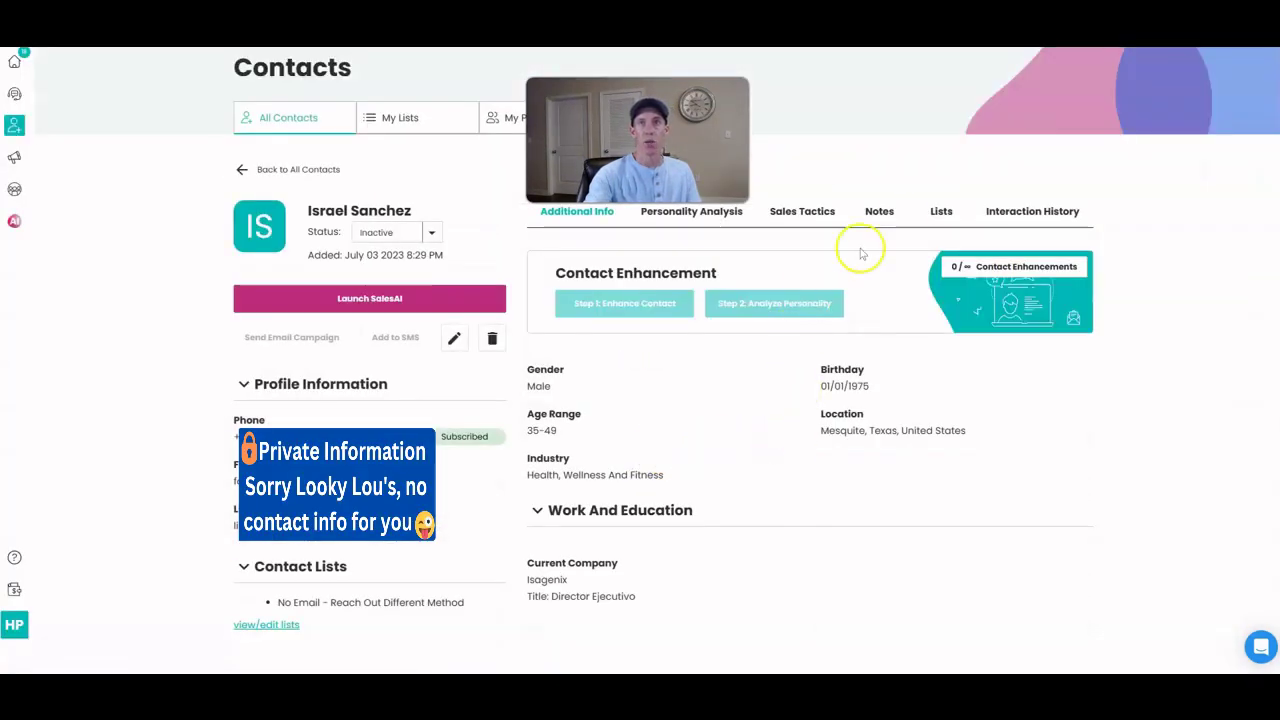
- Move the contact from the No Email - Reach Out Different Method list to Message on FB, and return to all contacts
click(940, 216)
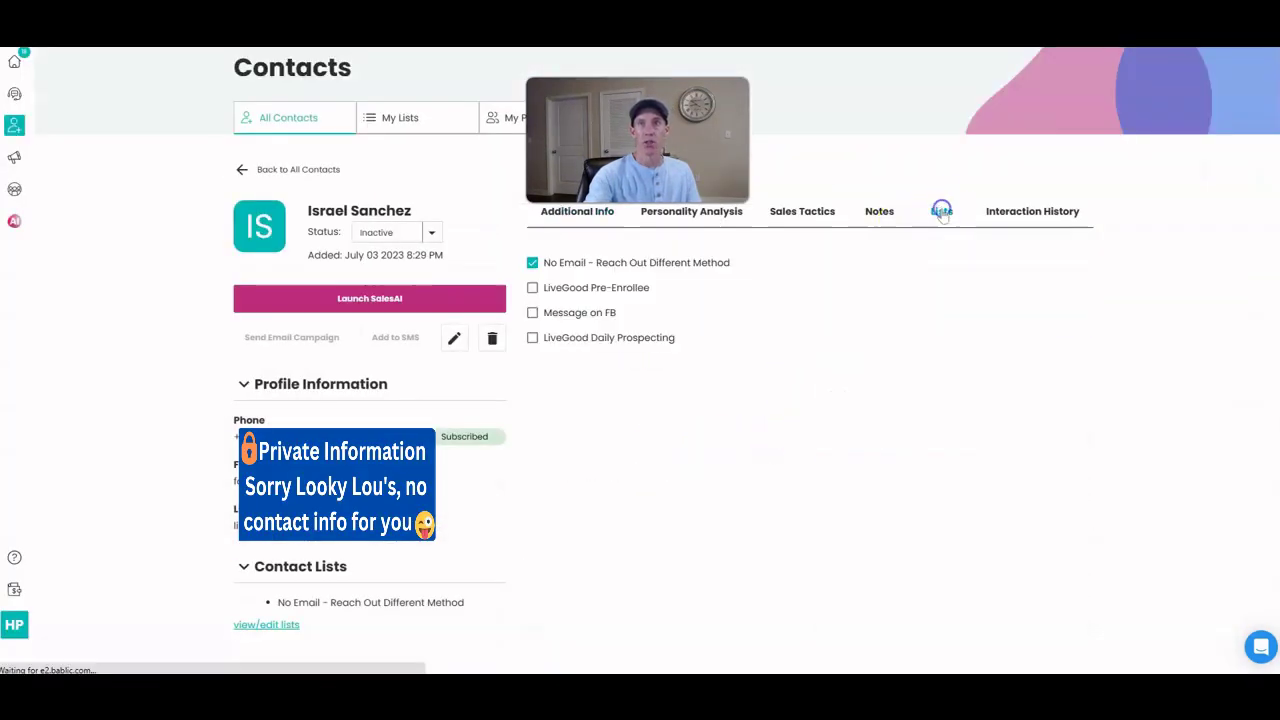
click(533, 314)
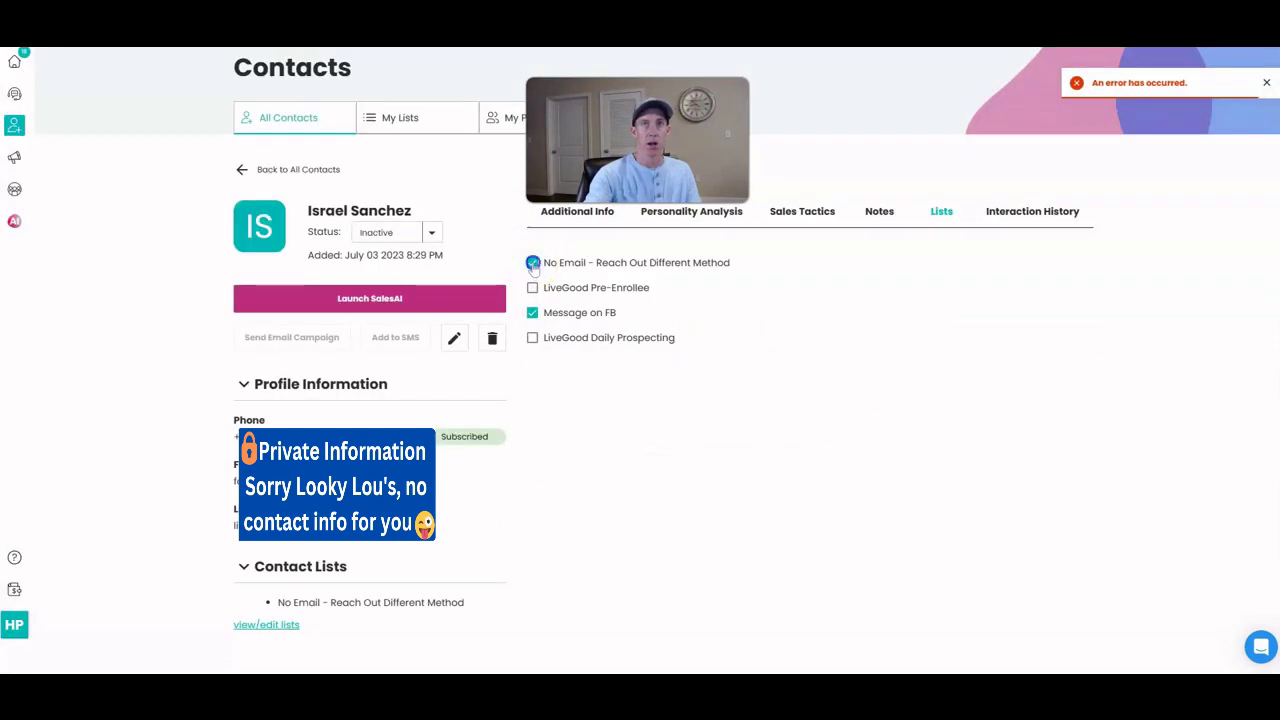
click(532, 262)
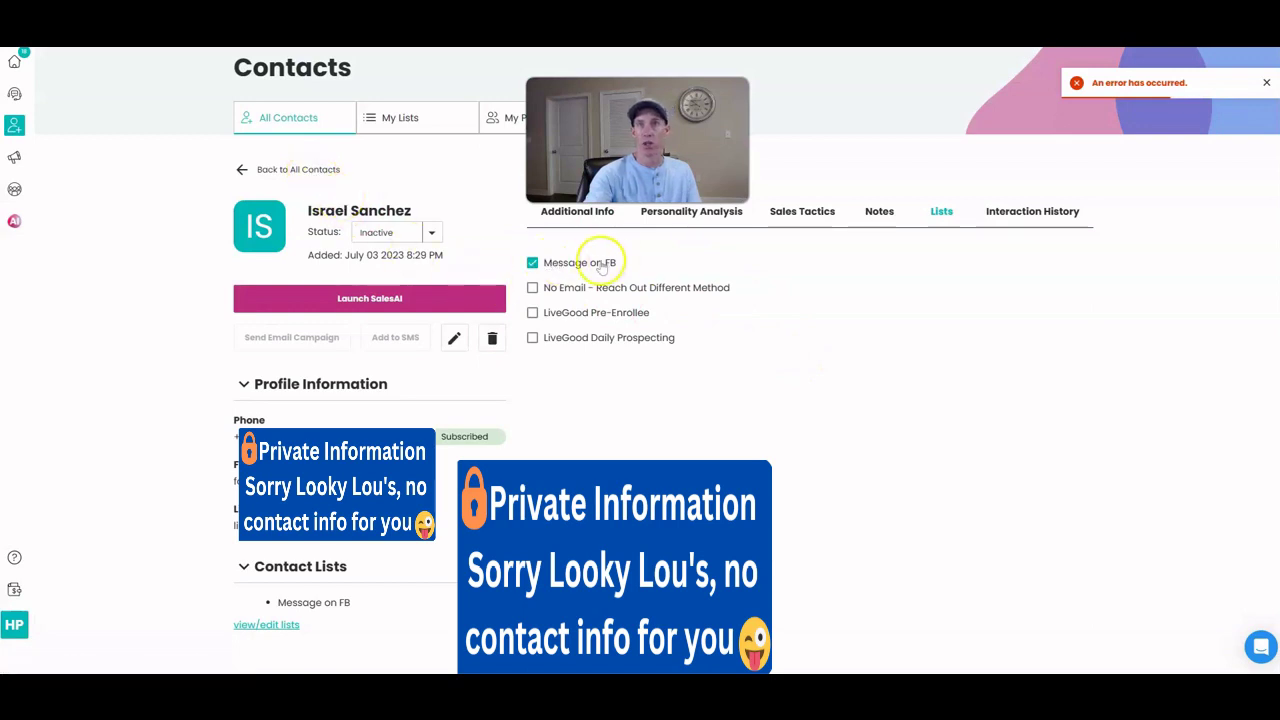
click(306, 169)
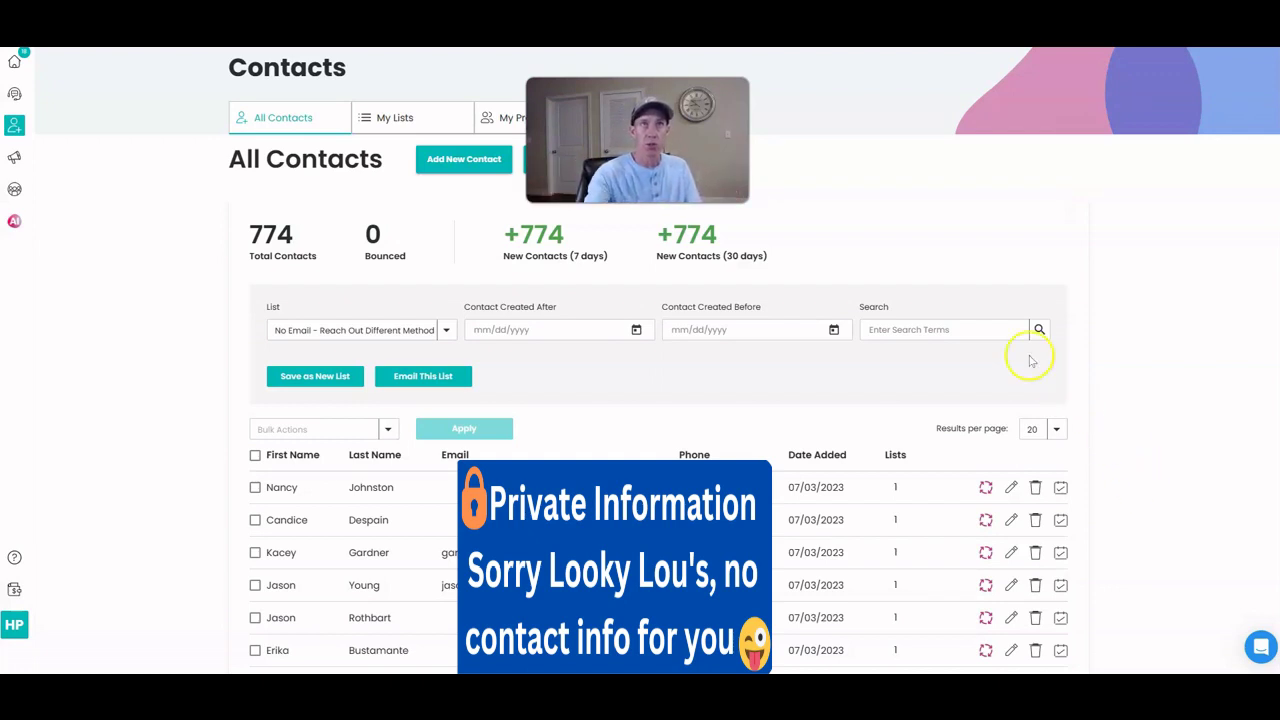
- Switch to Gmail to look at the undelivered-mail replies and open the NowSite Bounce label
click(370, 48)
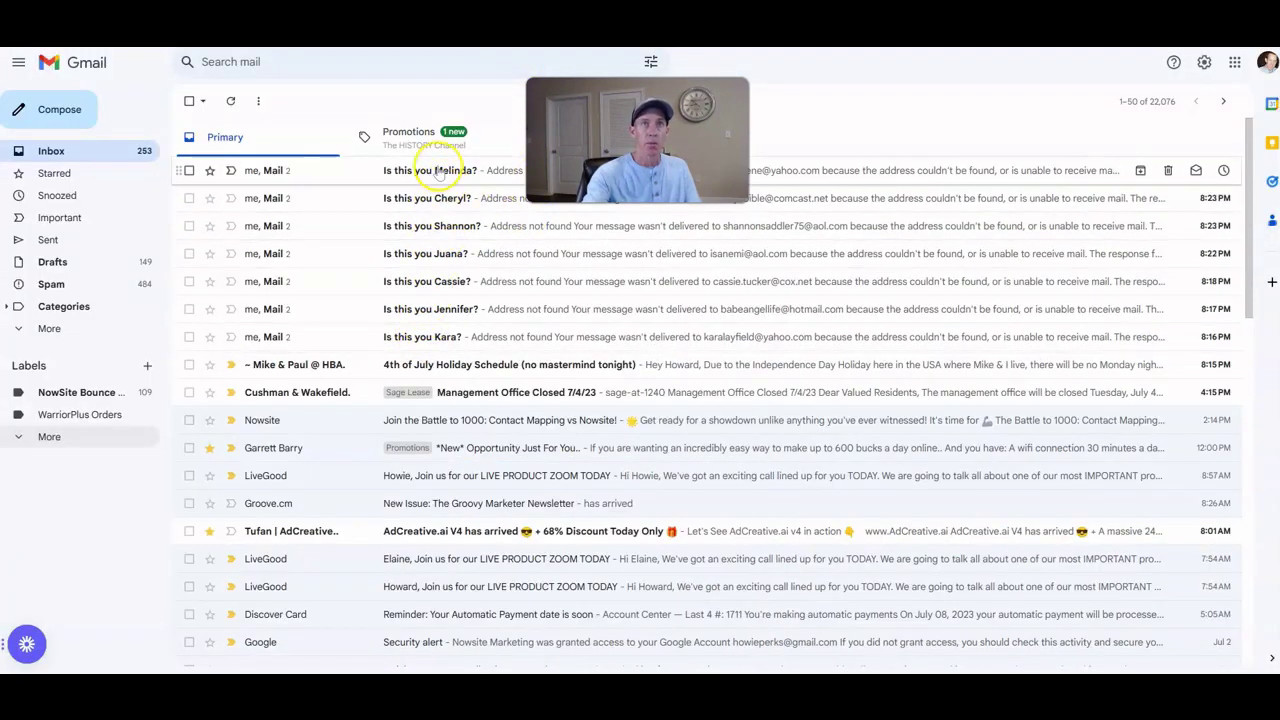
click(72, 398)
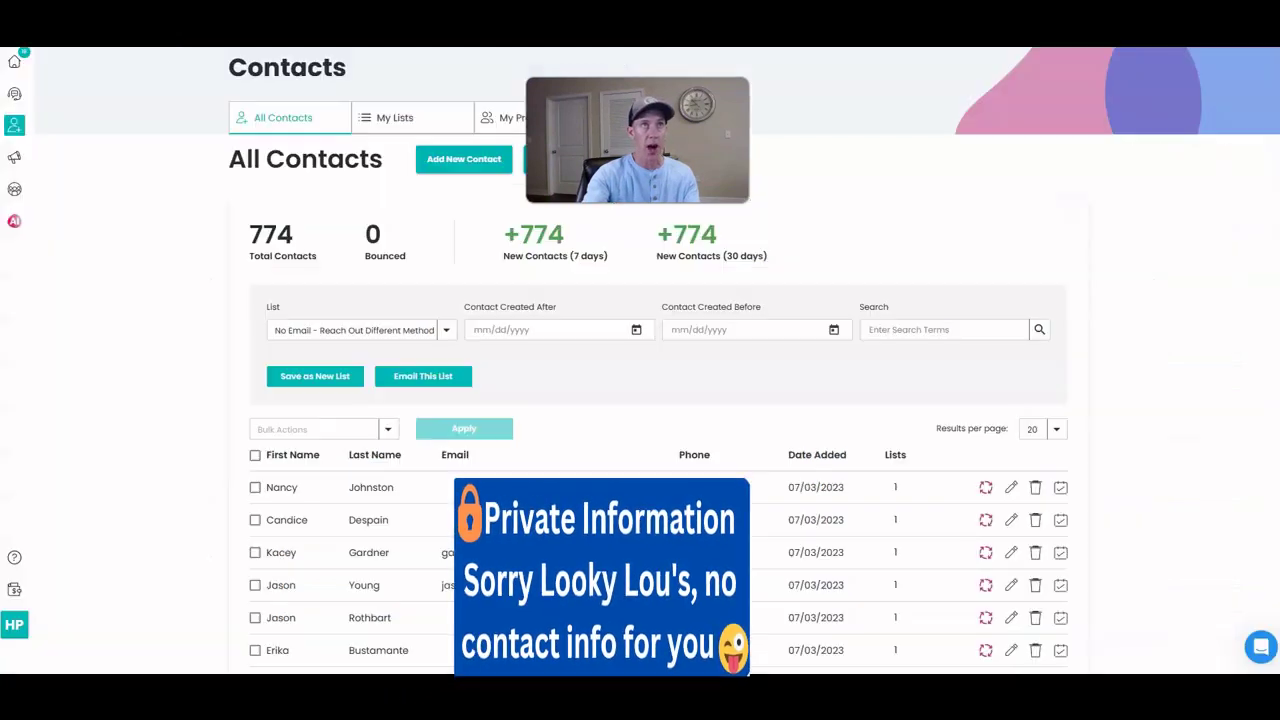
- Open the Nowsite home dashboard
click(14, 61)
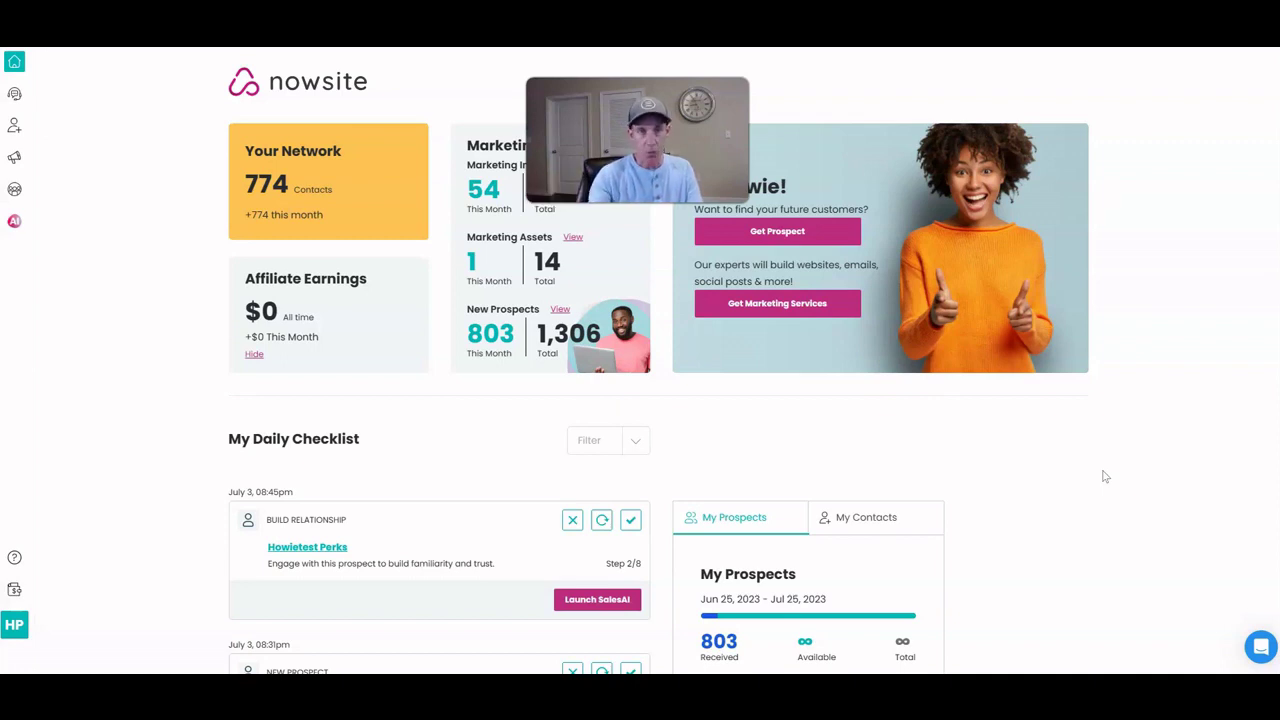
click(1108, 522)
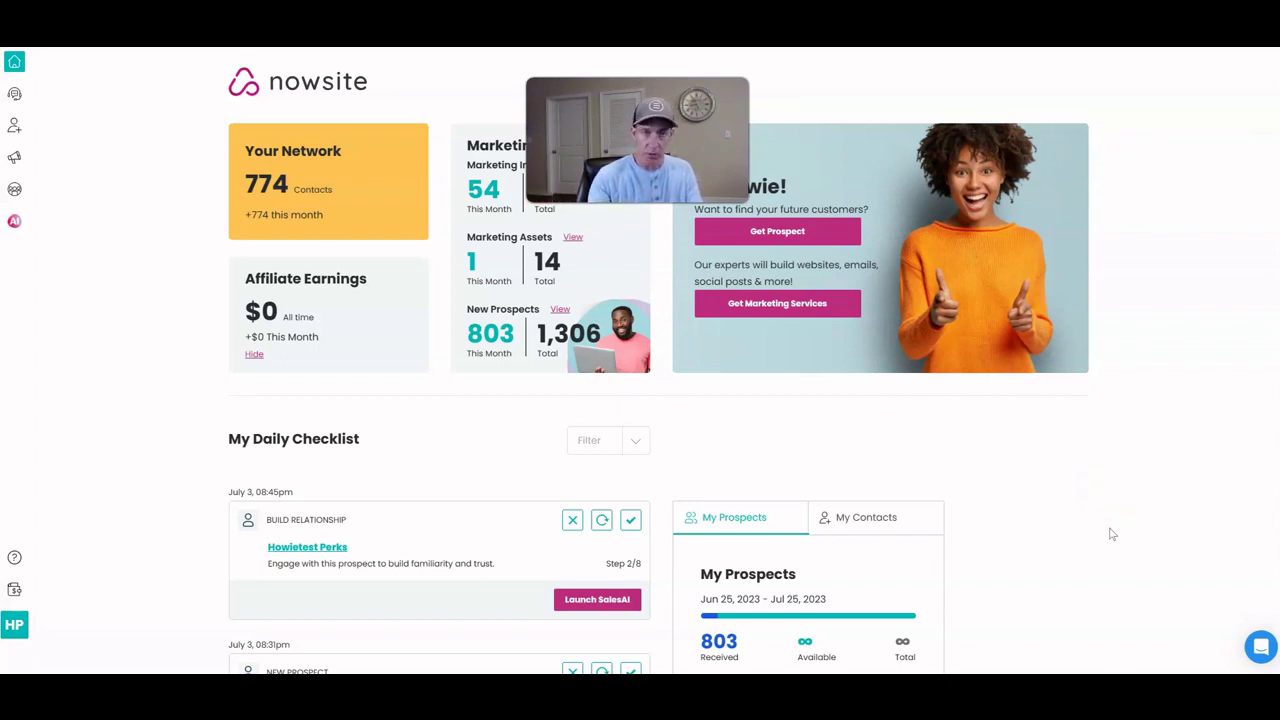
click(1070, 540)
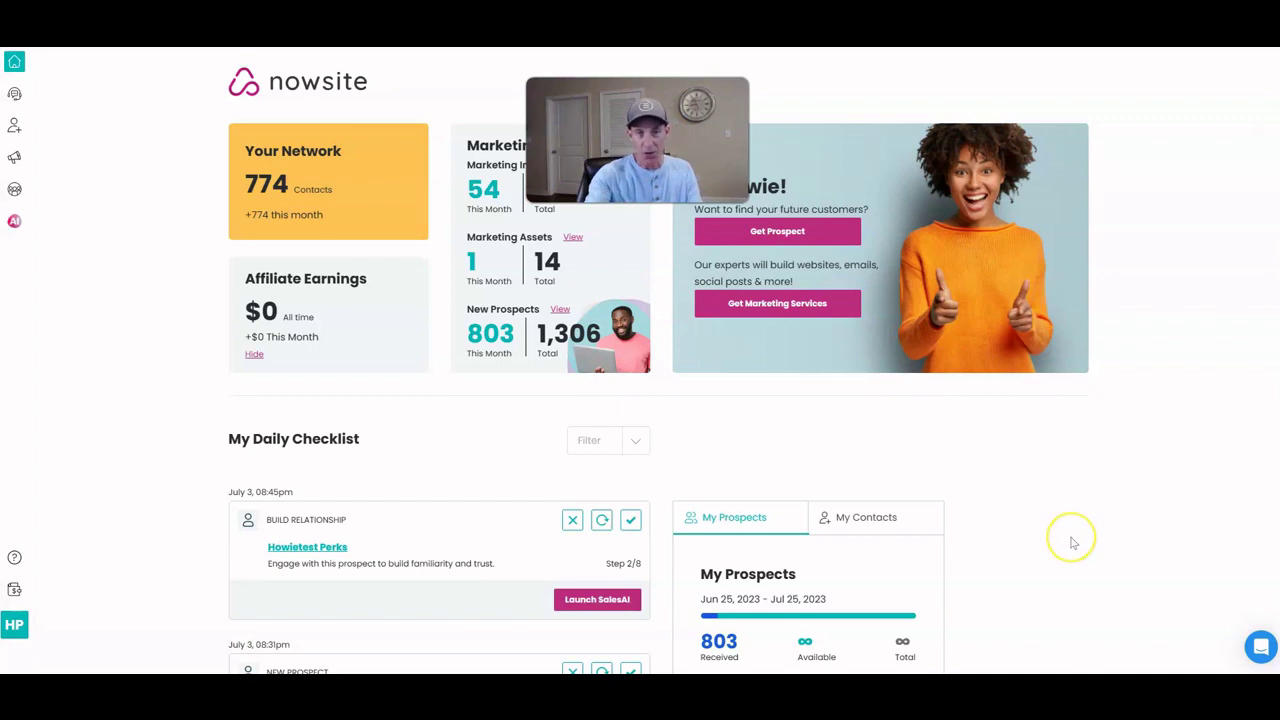